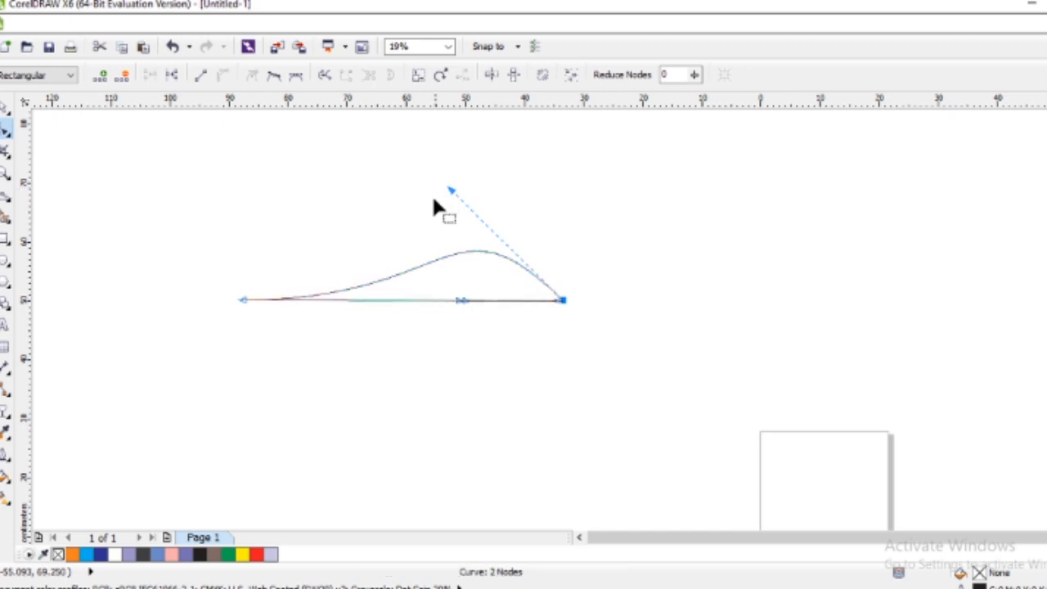
- Bend the straight edge of the two-node curve into an upward arch and its other edge into an S-shape
left_click(455, 302)
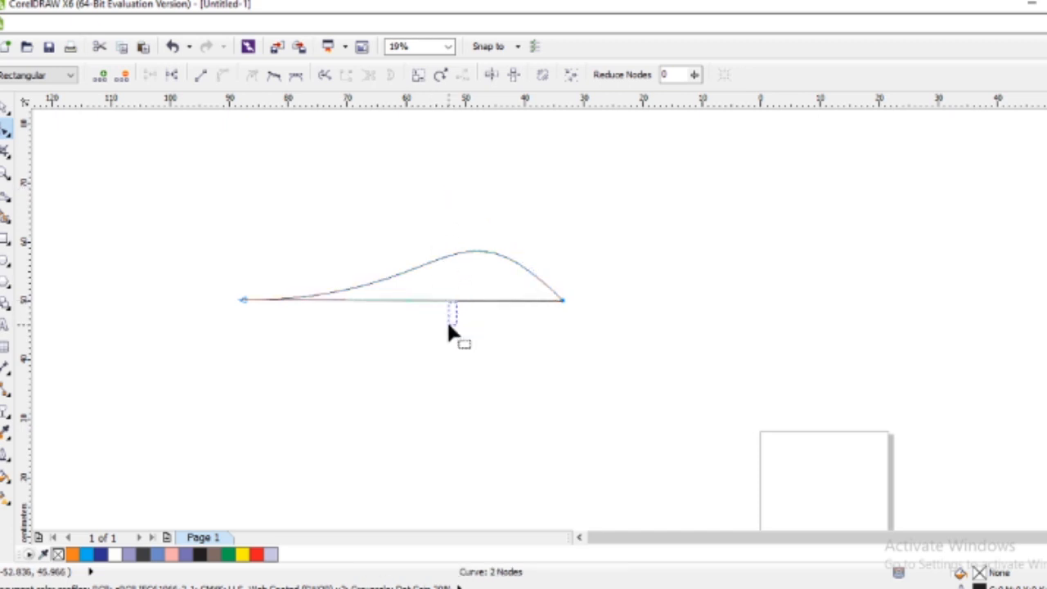
left_click(563, 300)
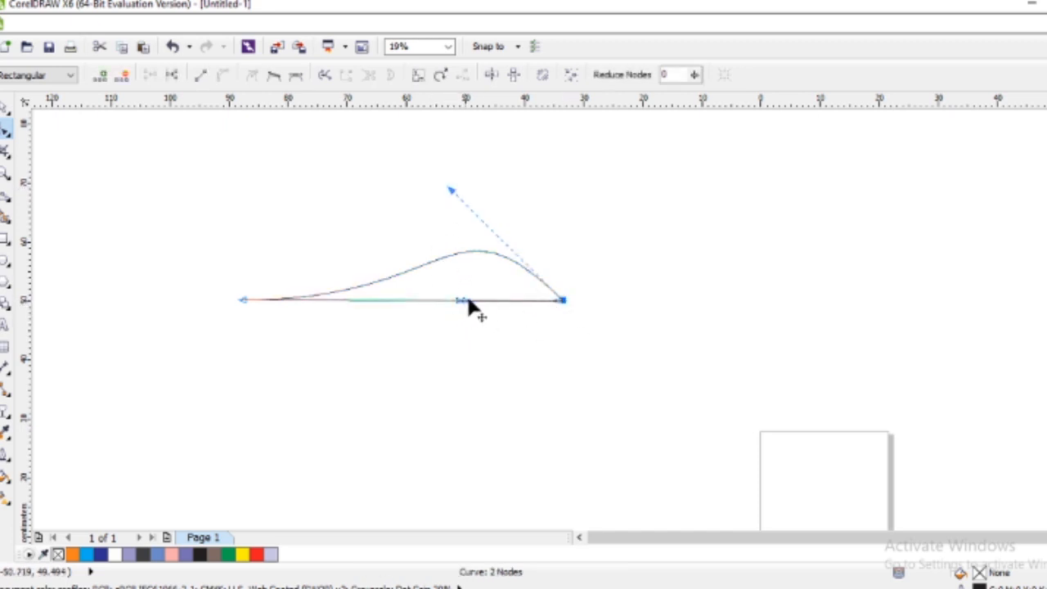
left_click_drag(467, 303, 518, 155)
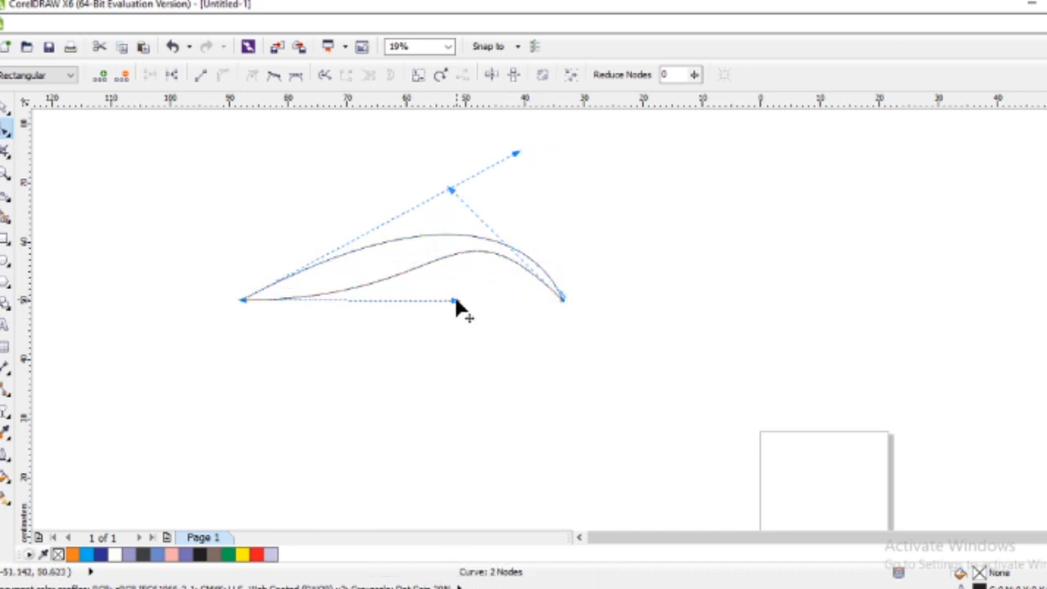
left_click_drag(452, 300, 406, 388)
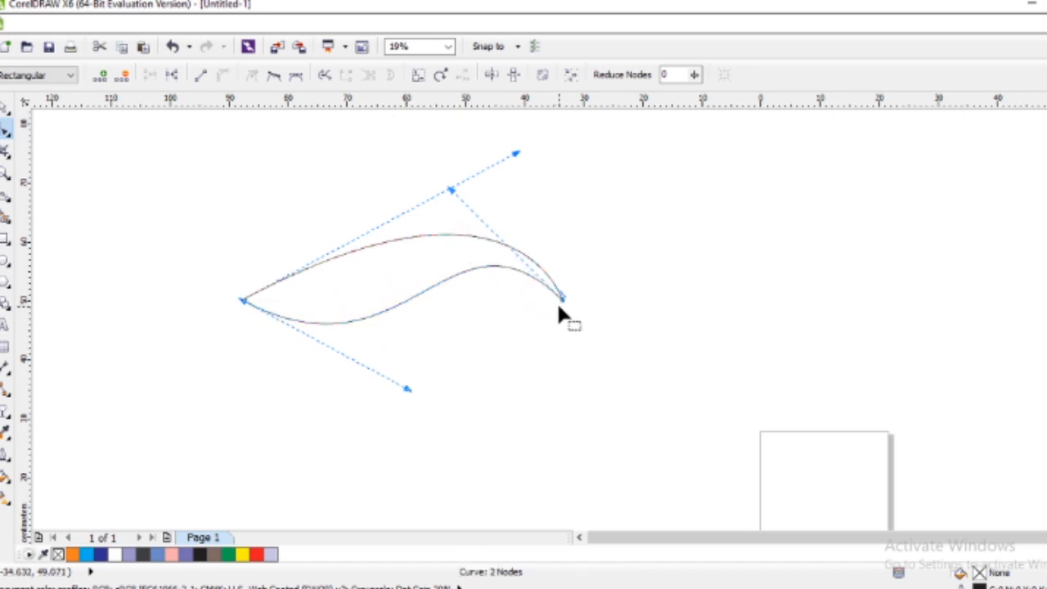
left_click_drag(561, 300, 553, 262)
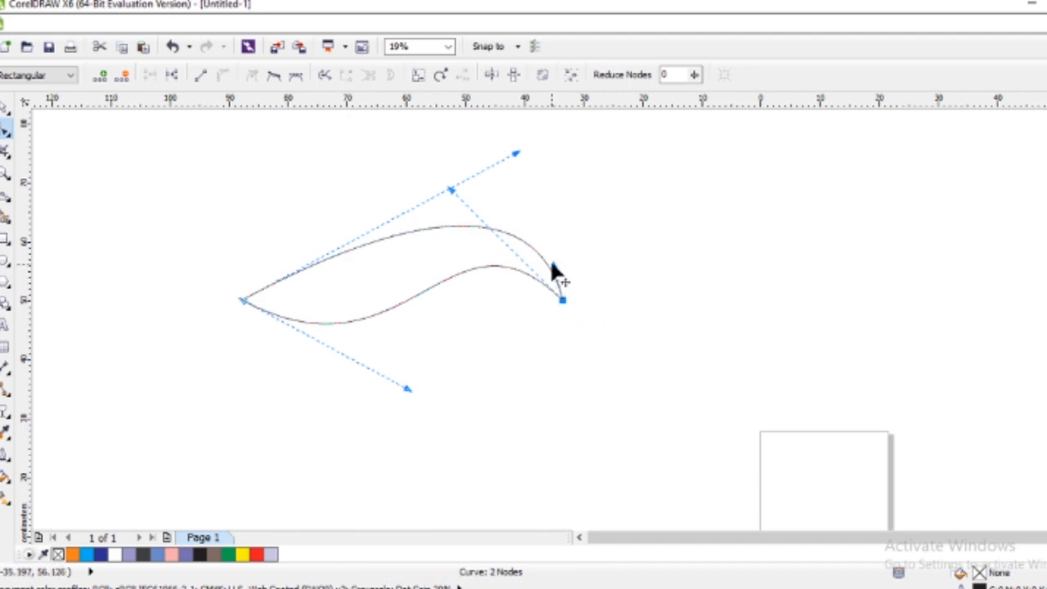
- Flatten the S-shaped edge slightly and pull the arched edge beneath it so both edges form waves
left_click_drag(451, 191, 420, 185)
left_click_drag(516, 155, 455, 180)
left_click_drag(409, 388, 422, 366)
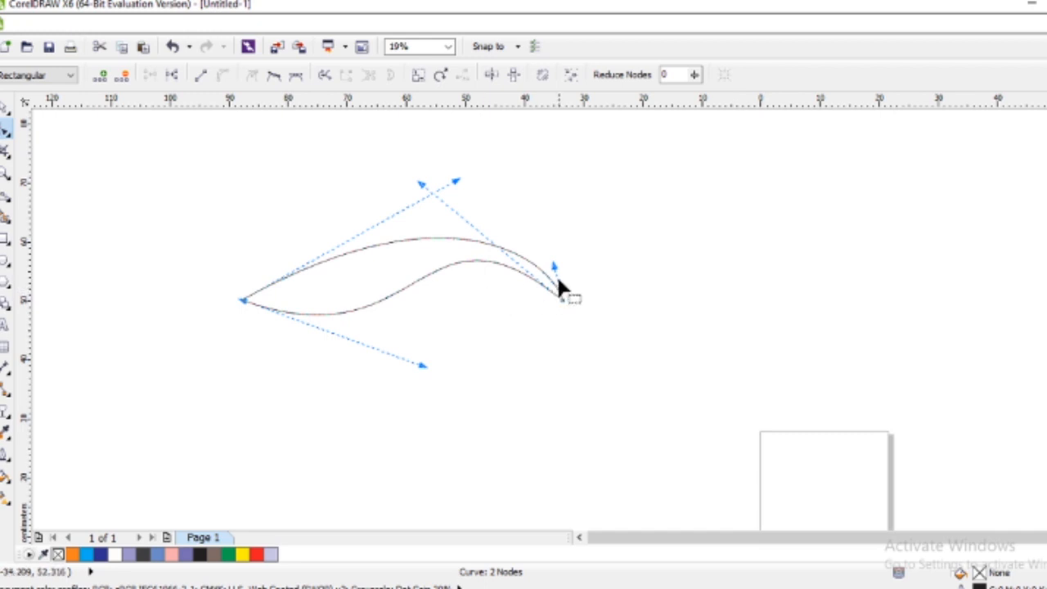
left_click_drag(551, 262, 519, 231)
left_click_drag(386, 243, 345, 437)
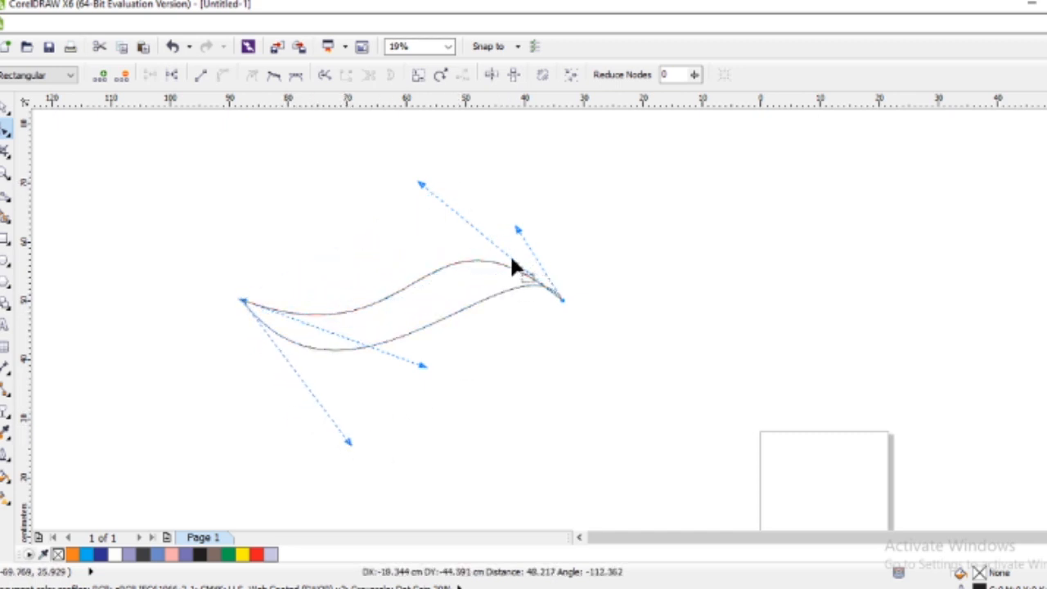
- Adjust the curve handles at both tips to raise the upper edge's crest and deepen the lower edge's trough
left_click_drag(518, 230, 509, 267)
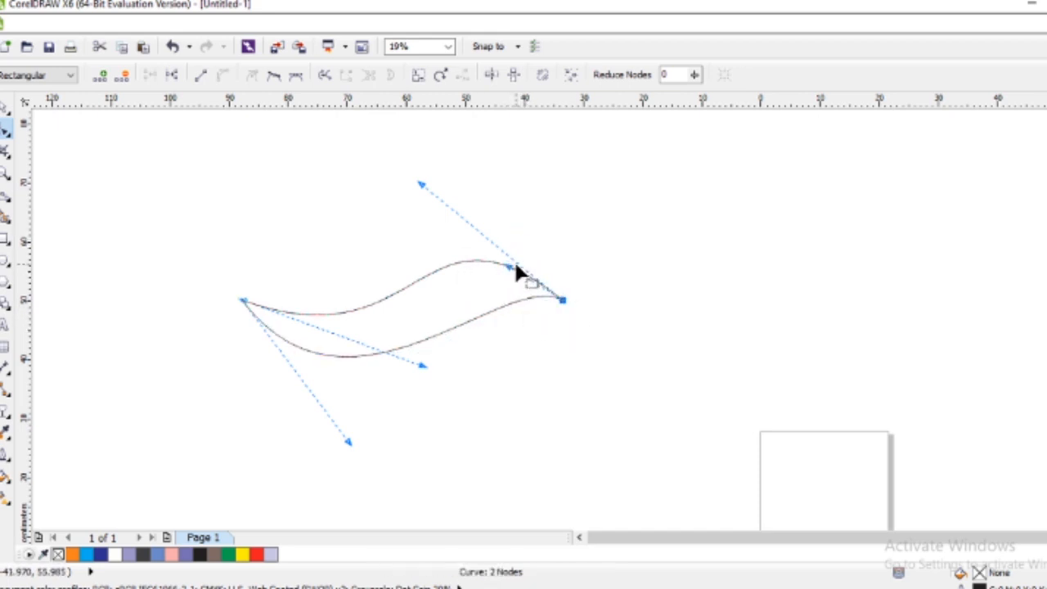
left_click_drag(514, 270, 493, 232)
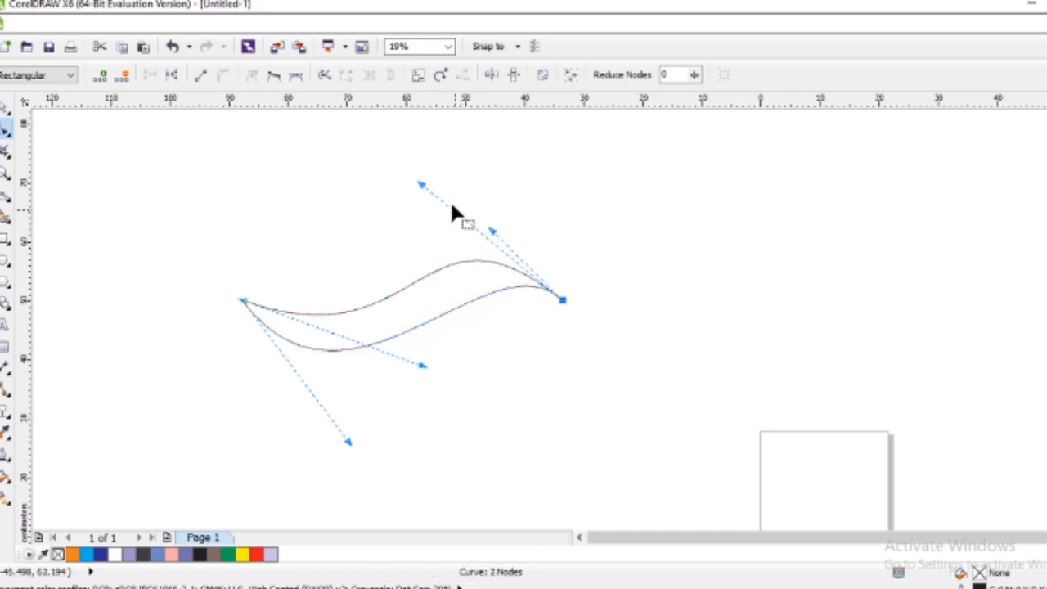
left_click_drag(420, 182, 459, 154)
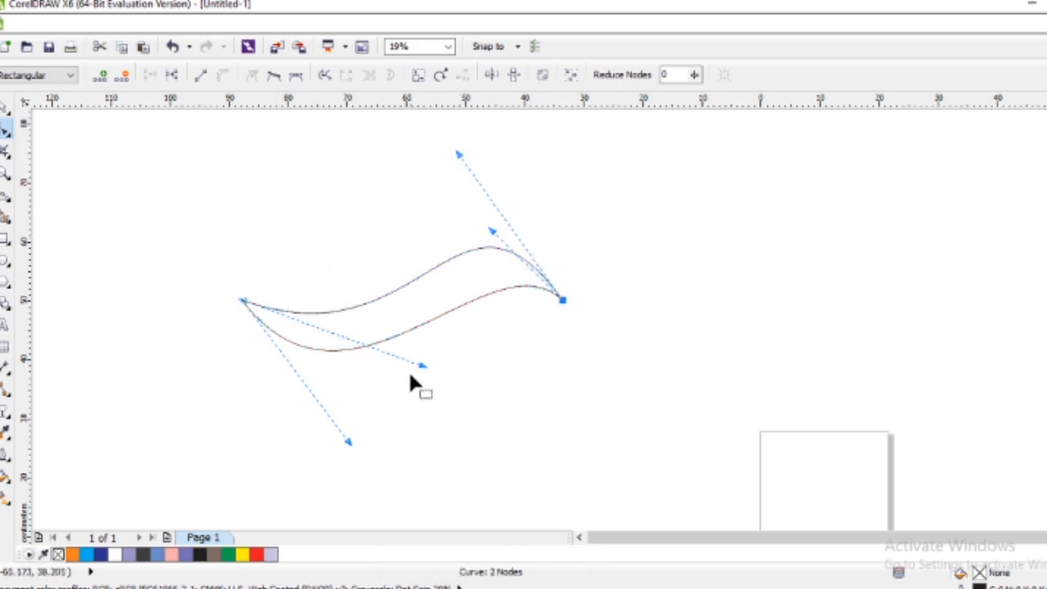
mouse_move(420, 365)
left_mouse_down()
mouse_move(395, 369)
mouse_move(414, 394)
mouse_move(428, 384)
left_mouse_up()
left_click_drag(340, 446, 316, 471)
left_click_drag(491, 233, 470, 211)
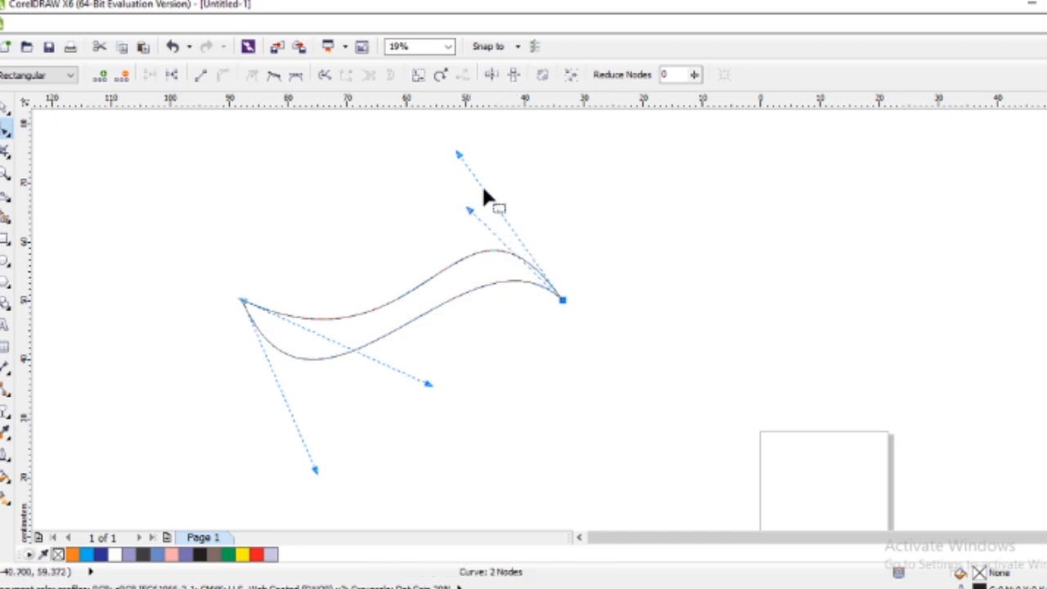
- Fine-tune the handles of both edges so the wave keeps an even thickness between its two pointed tips
left_click_drag(459, 152, 399, 160)
left_click_drag(469, 211, 442, 218)
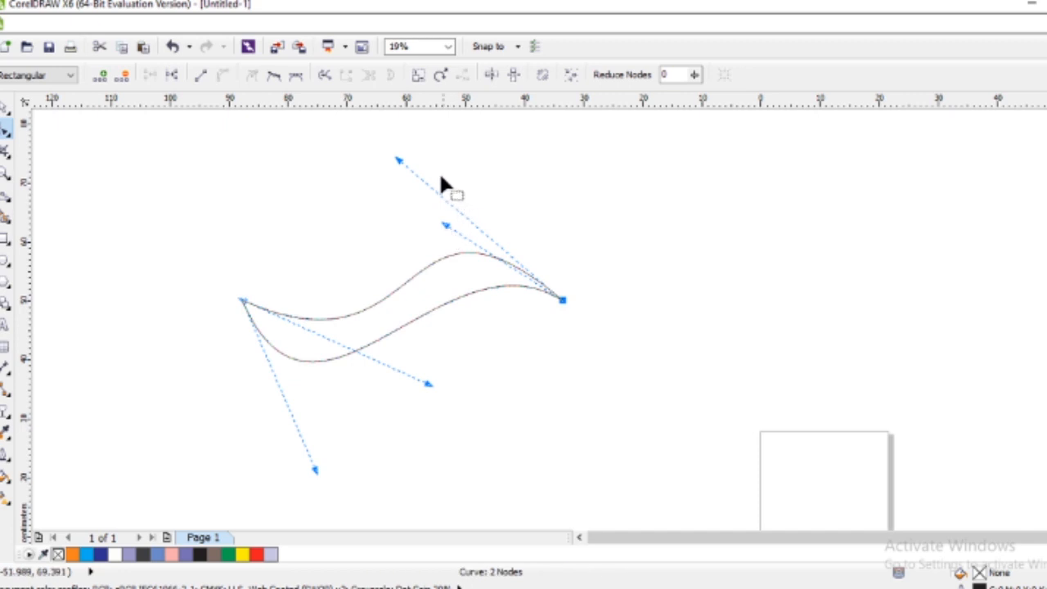
left_click_drag(401, 161, 427, 151)
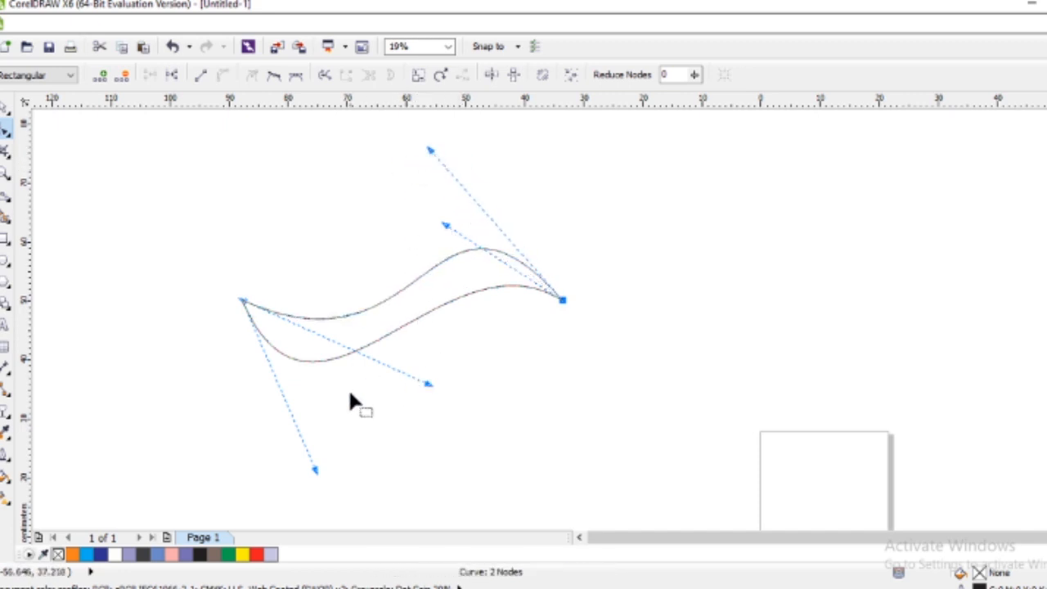
left_click_drag(316, 472, 406, 462)
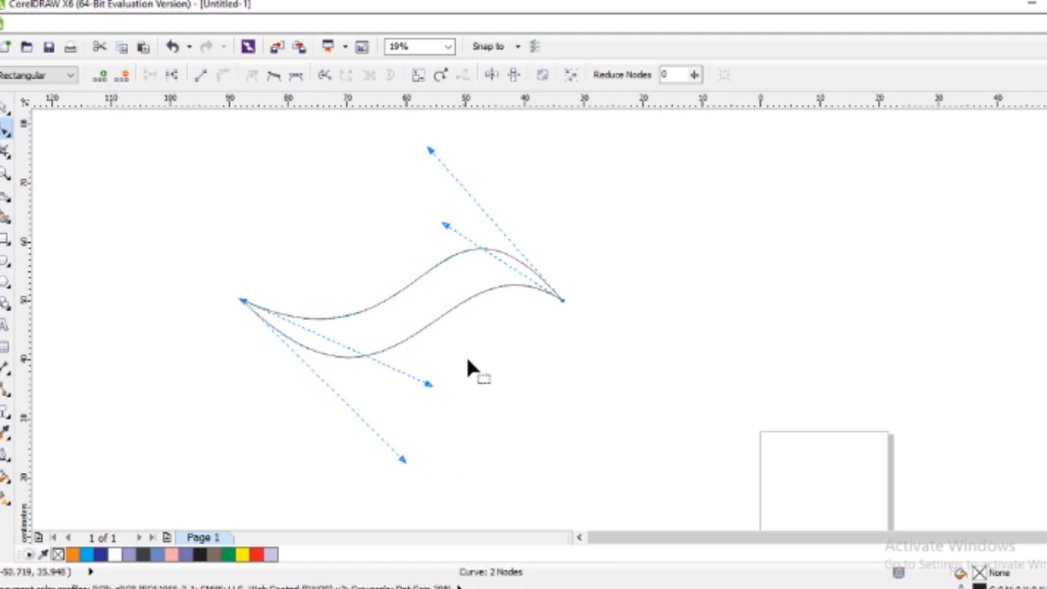
left_click_drag(446, 227, 456, 239)
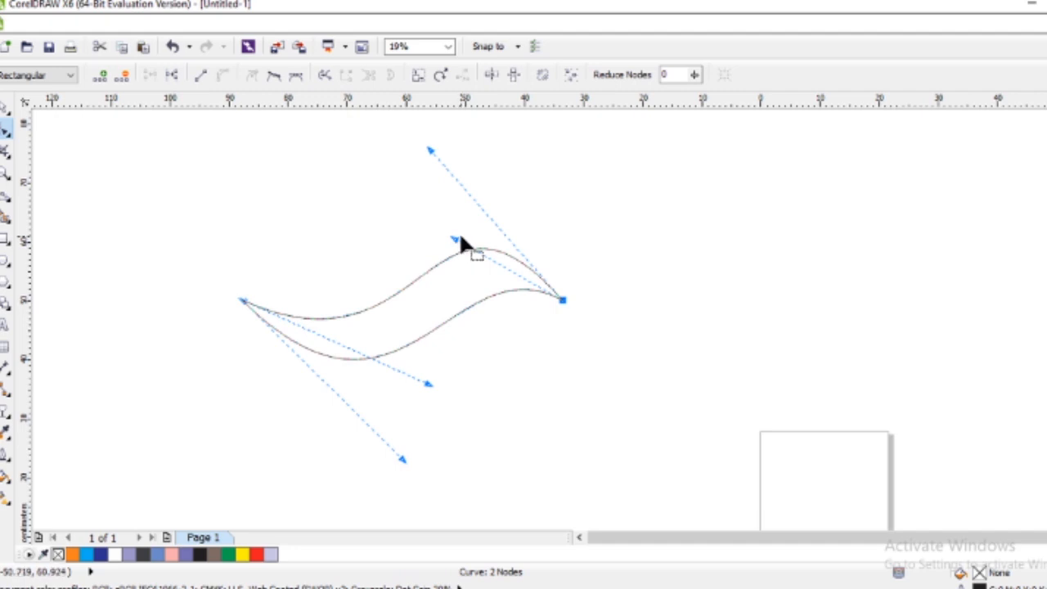
left_click(7, 108)
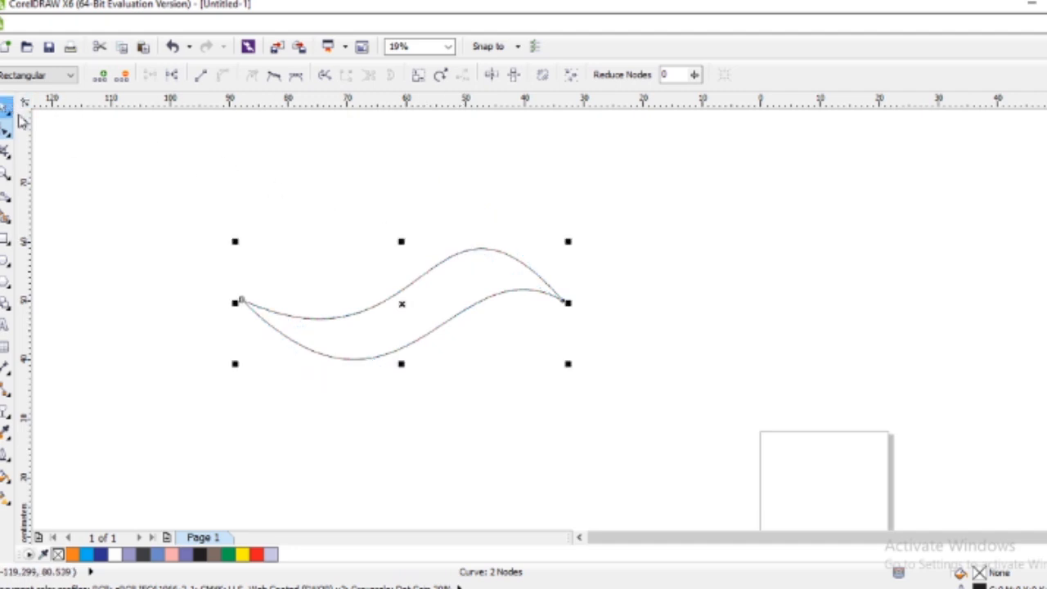
left_click(274, 206)
double_click(385, 333)
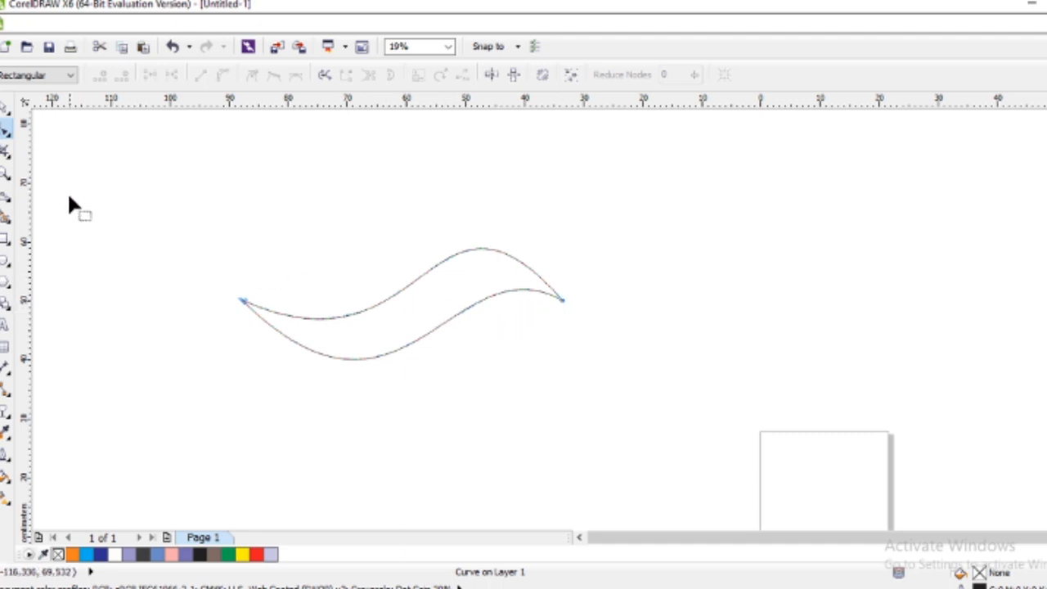
- Draw a straight line about 54.3 cm long between the two tips of the wave, snapped to its nodes
left_click(6, 195)
left_click(242, 300)
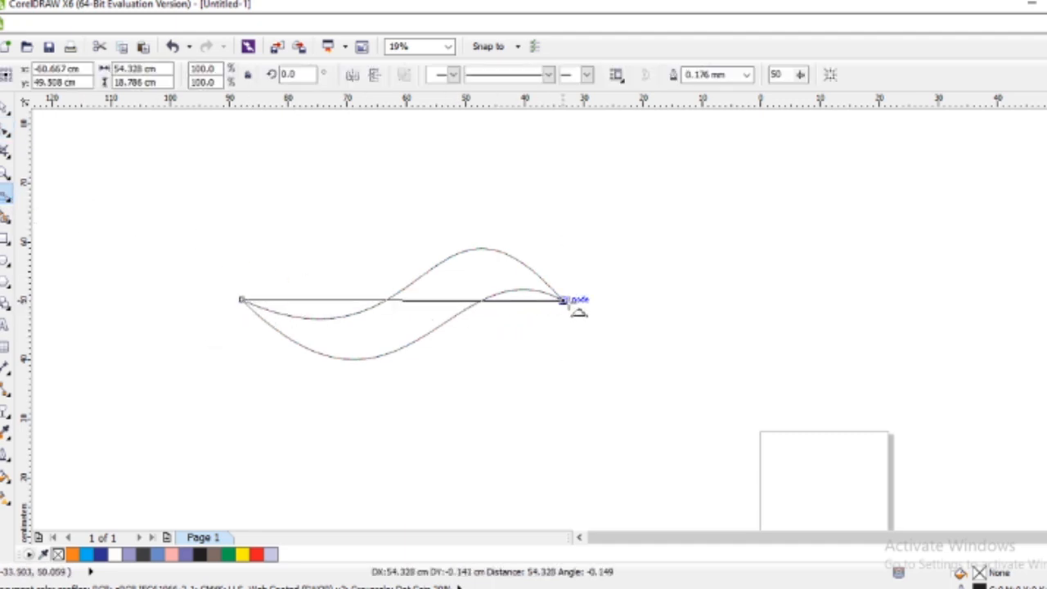
left_click(563, 301)
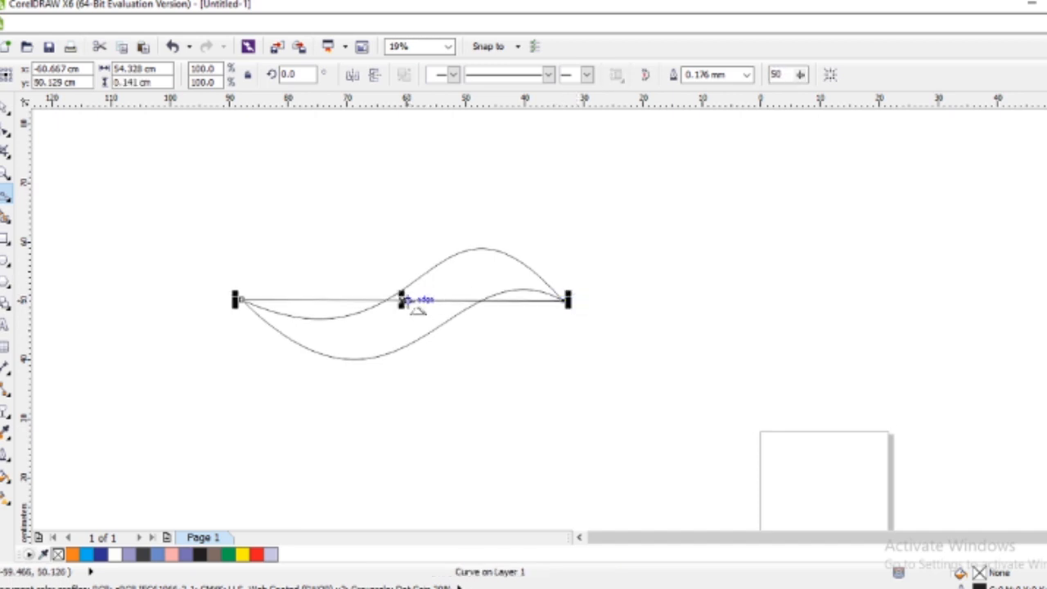
- Bend the straight line into an S-curve running midway between the wave's upper and lower edges
key("F10")
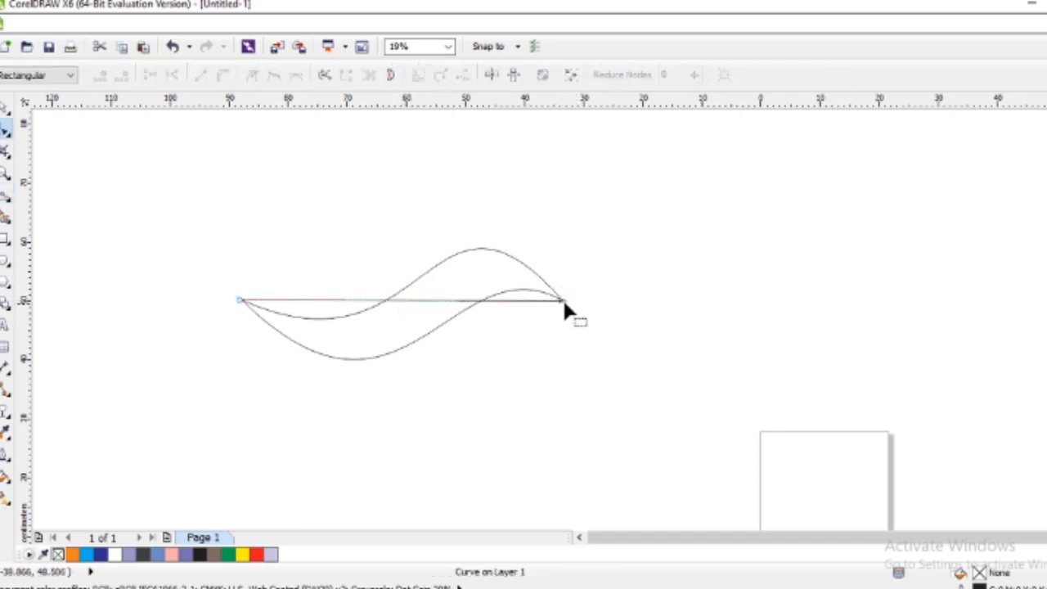
left_click(241, 301)
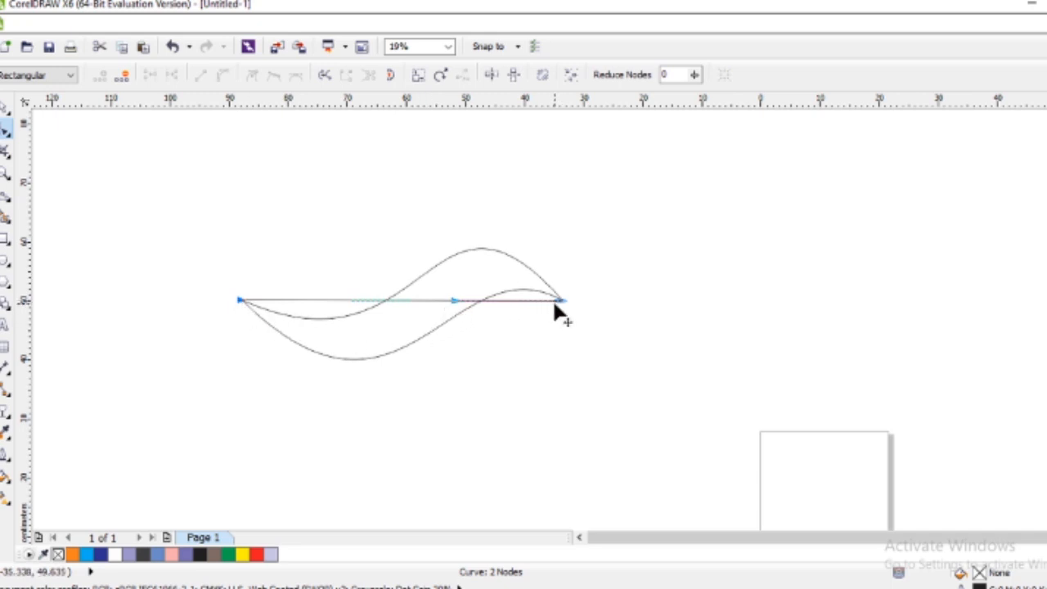
left_click_drag(537, 303, 477, 232)
left_click_drag(455, 301, 368, 400)
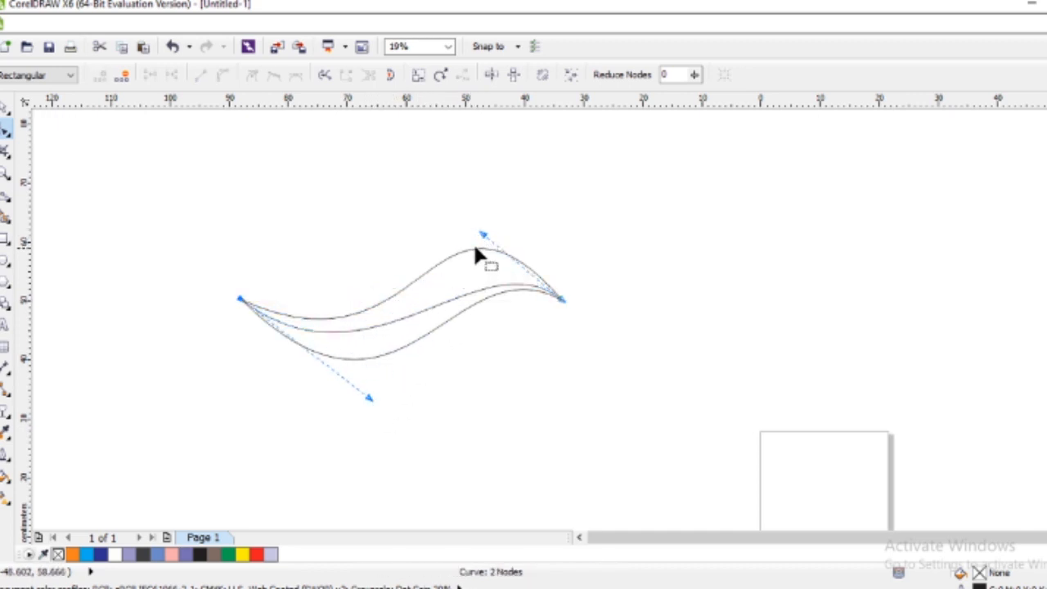
left_click_drag(483, 237, 433, 186)
left_click_drag(369, 398, 414, 428)
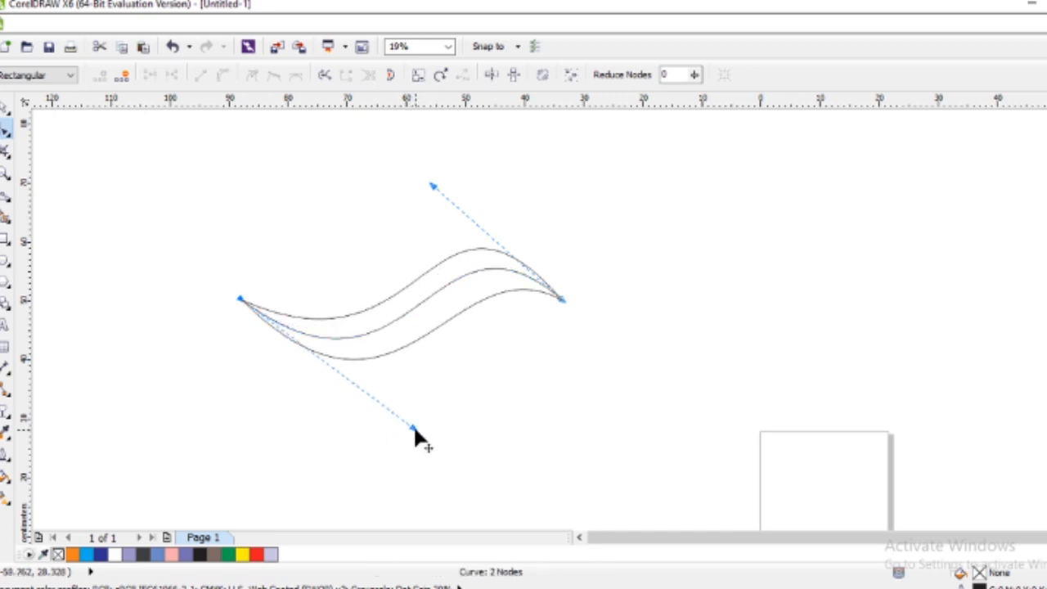
left_click_drag(414, 430, 421, 431)
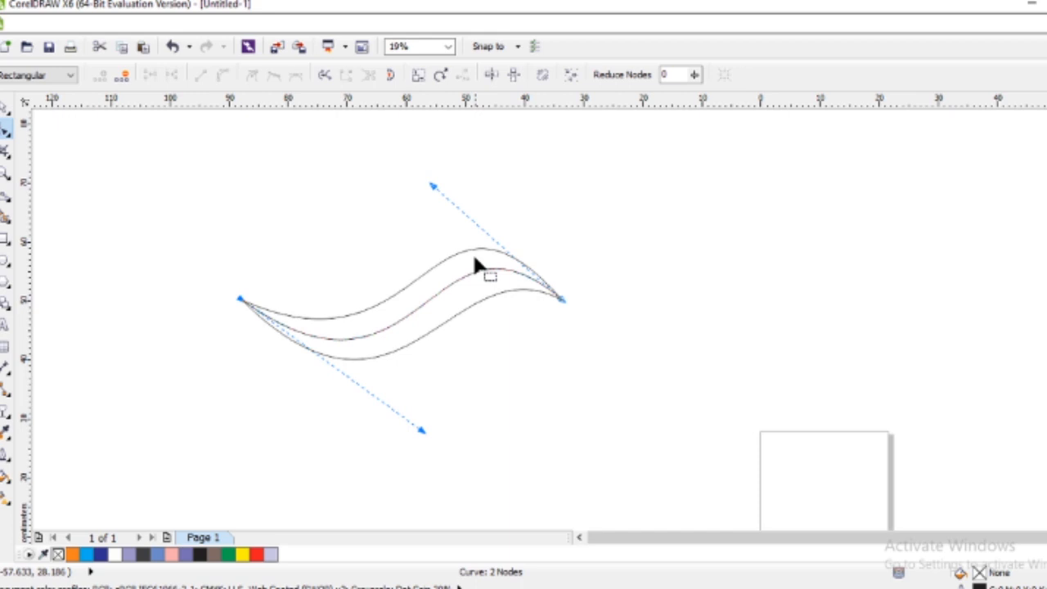
- Trim the wave outline with the middle curve and break it apart into separate upper and lower pieces
left_click(6, 104)
left_click_drag(122, 182, 649, 409)
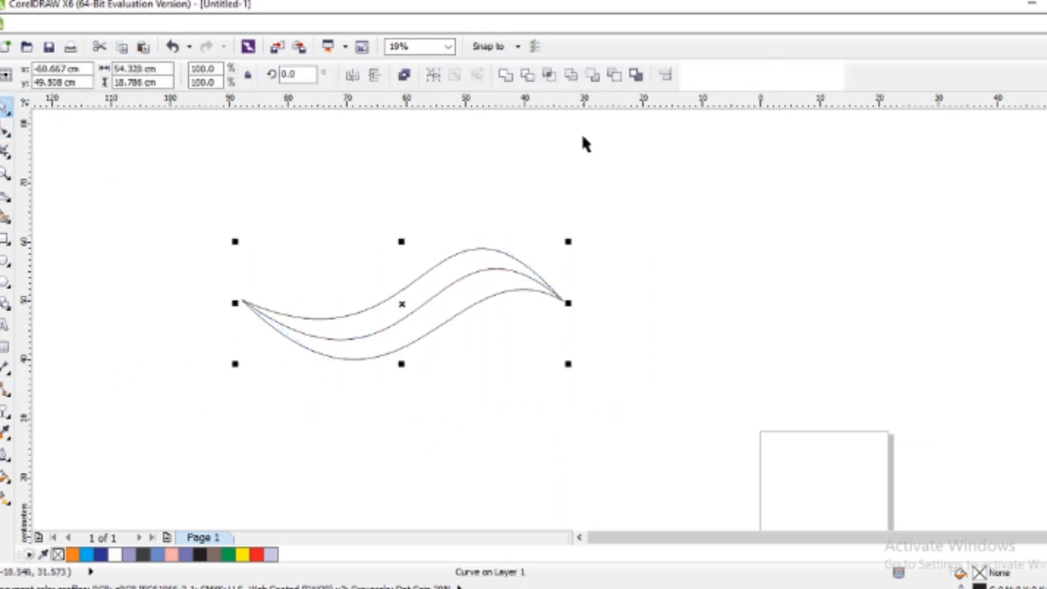
left_click(529, 76)
left_click(407, 74)
- Delete the leftover middle curve between the two wave pieces
left_click(428, 304)
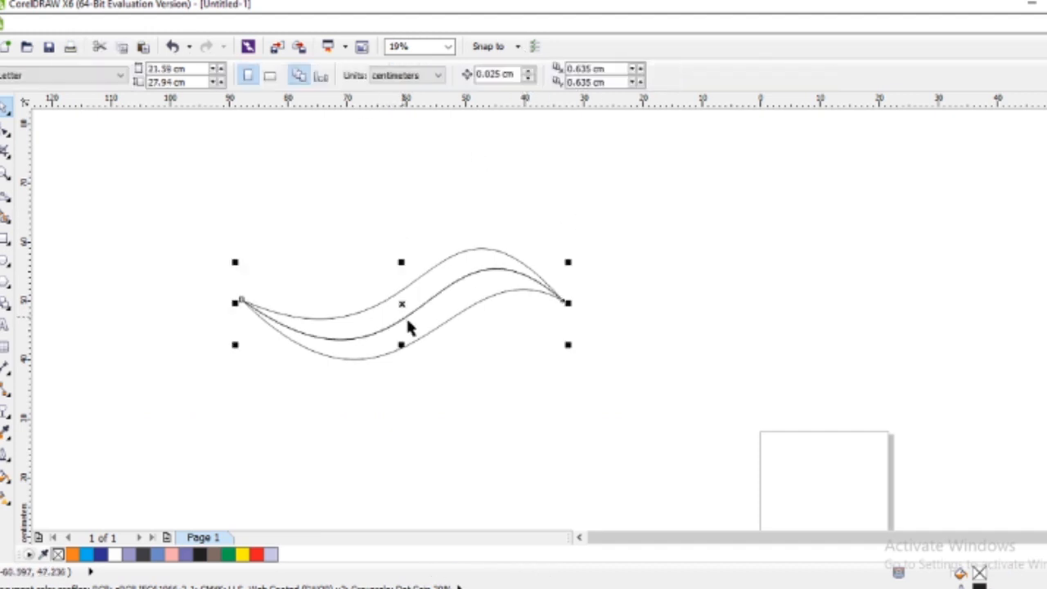
left_click(403, 324)
left_click(557, 332)
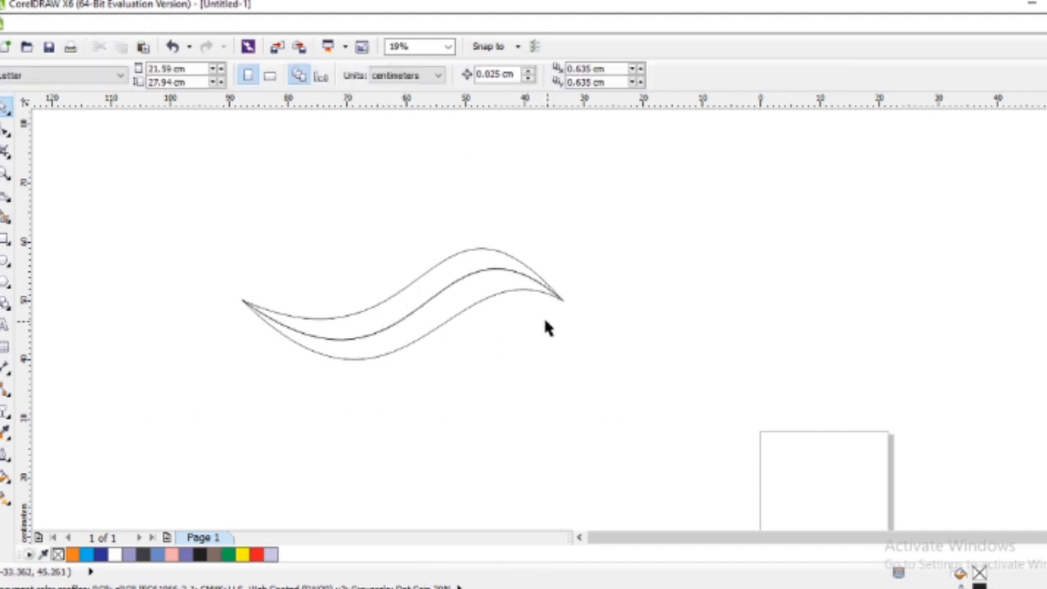
- Fill the lower wave piece orange, after trying red, and fill the upper piece red
left_click(480, 301)
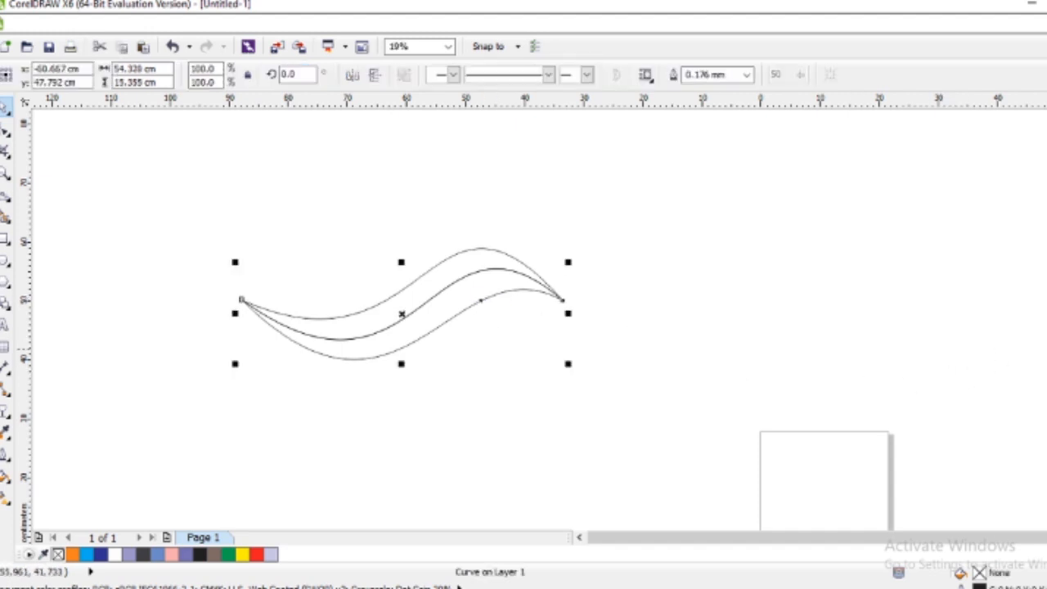
left_click(257, 555)
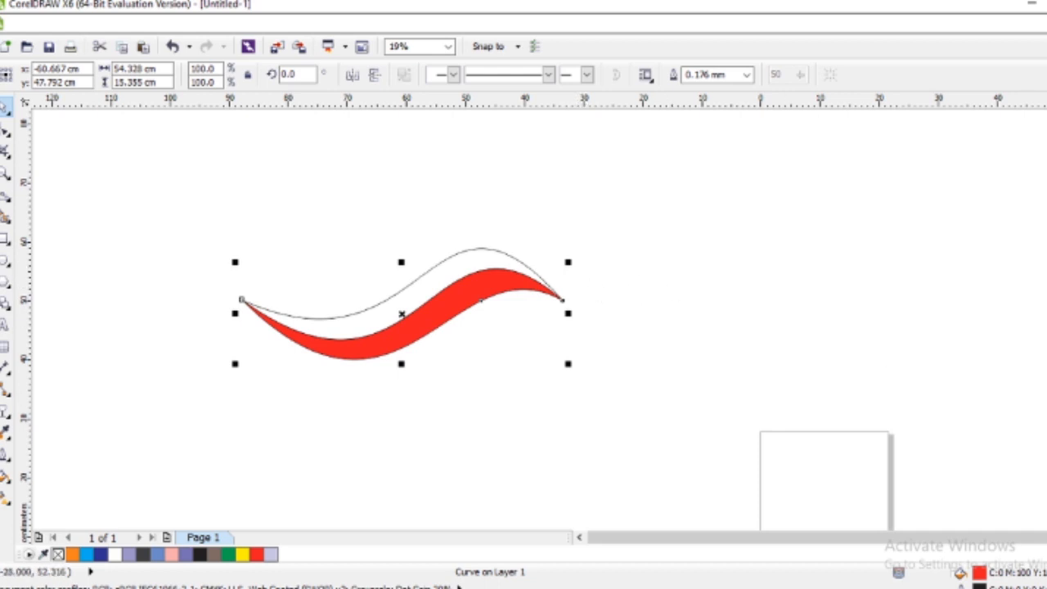
left_click(73, 555)
left_click(751, 325)
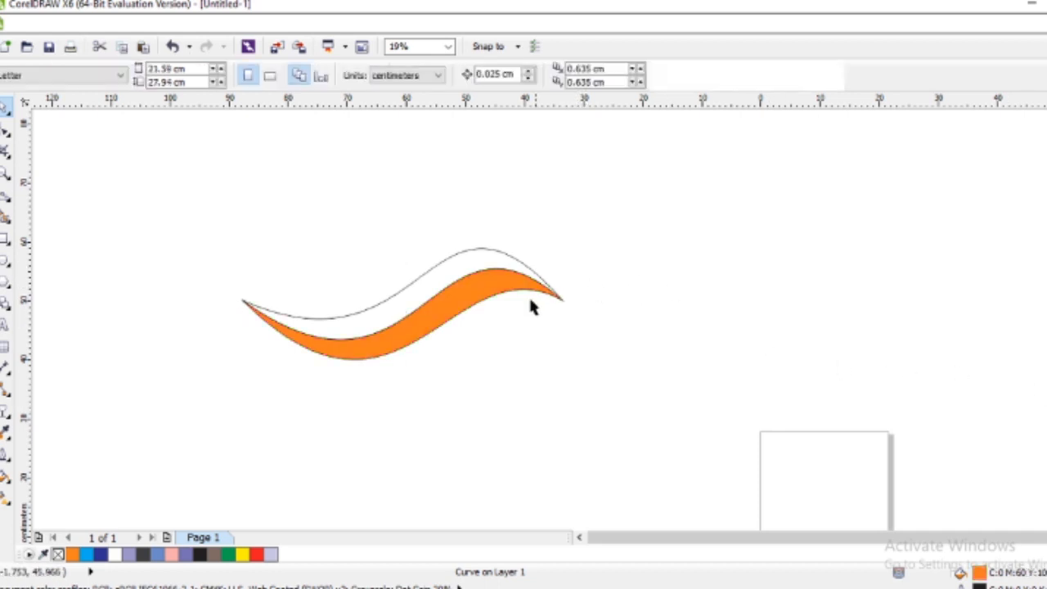
left_click(456, 276)
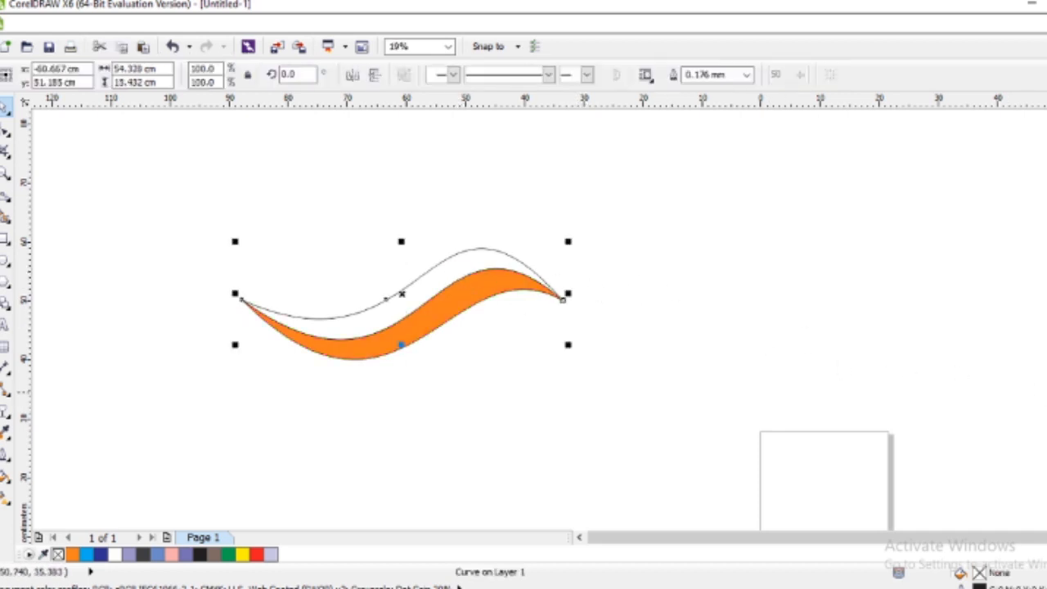
left_click(257, 555)
left_click(668, 232)
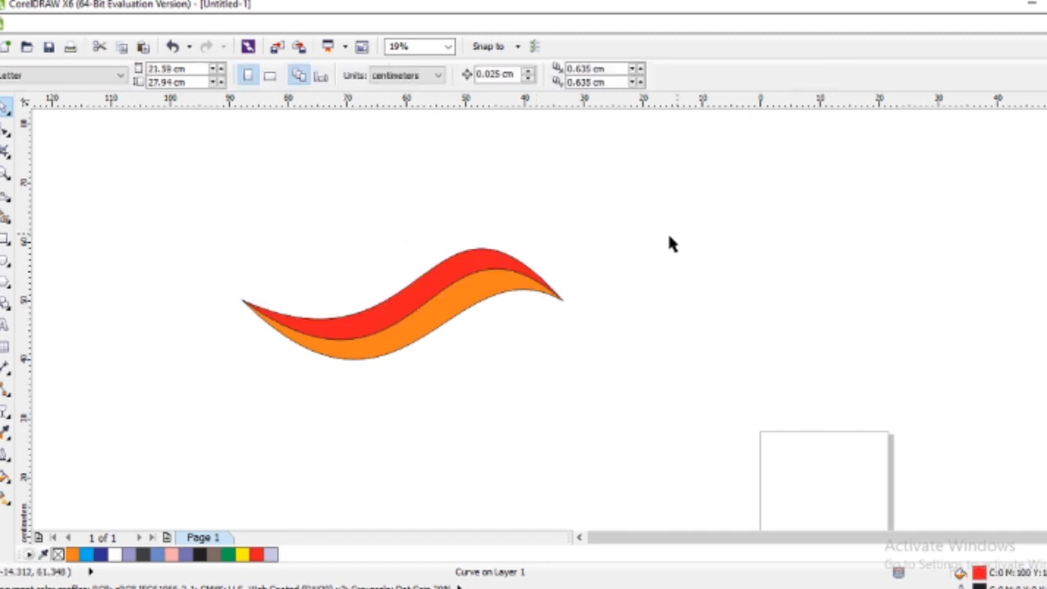
- Fill the lower wave piece red to match the upper piece
left_click(462, 301)
key("shift+Page_Down")
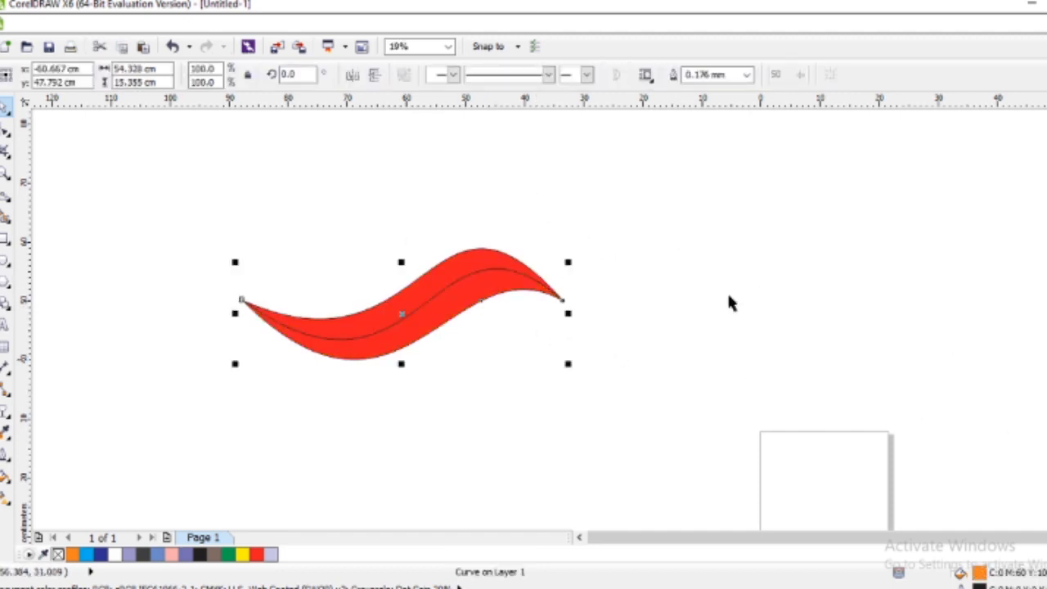
left_click(687, 265)
- Fill both wave pieces orange and select the upper piece
mouse_move(170, 226)
left_mouse_down()
mouse_move(564, 400)
mouse_move(684, 404)
left_mouse_up()
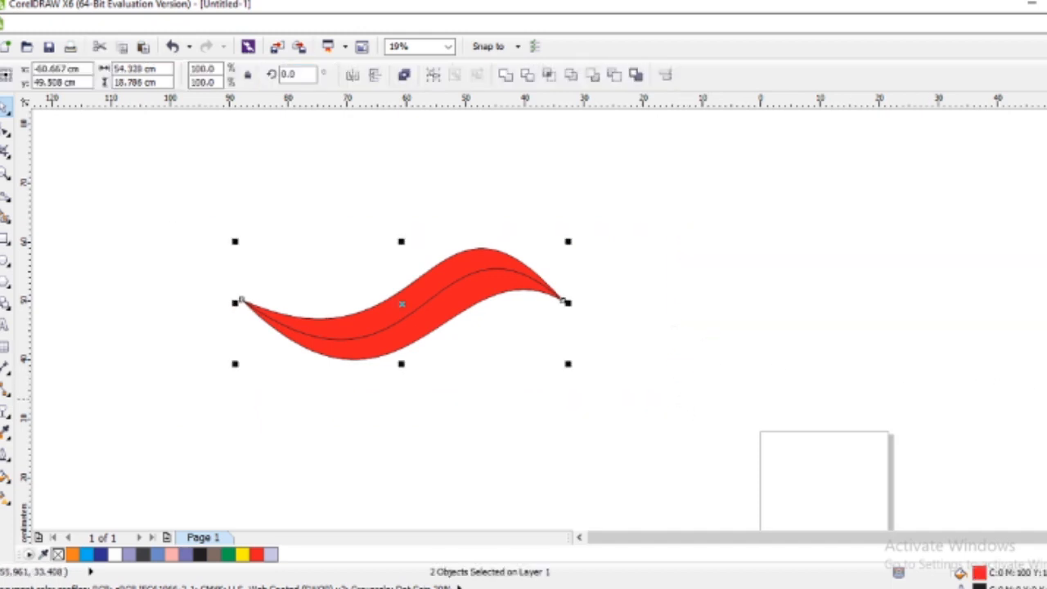
left_click(731, 301)
left_click(446, 288)
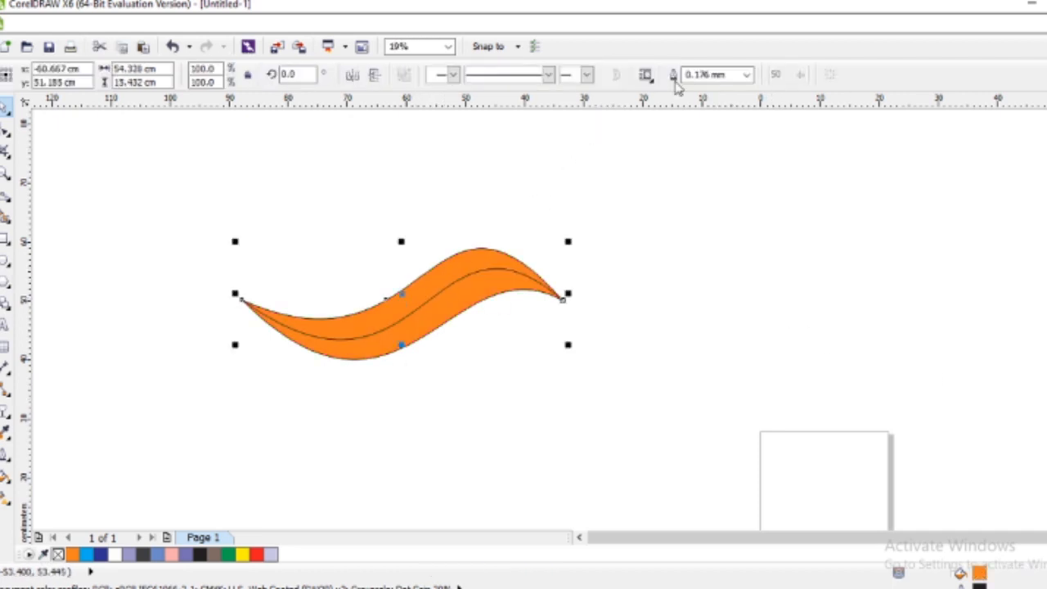
- Remove the outline from the upper and lower orange wave pieces
left_click(747, 74)
left_click(695, 93)
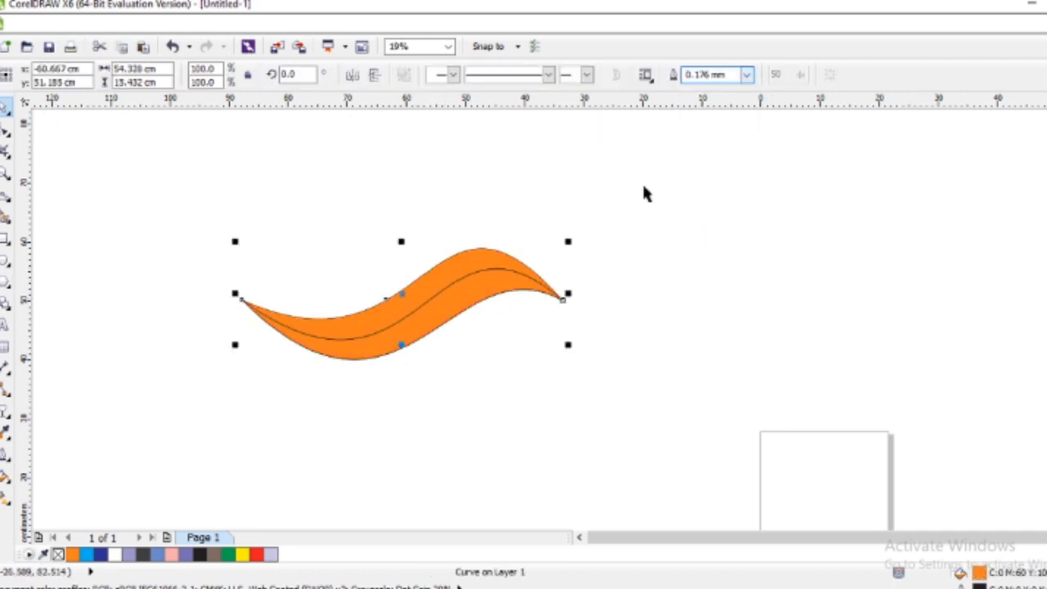
left_click(641, 192)
left_click(482, 291)
left_click(747, 74)
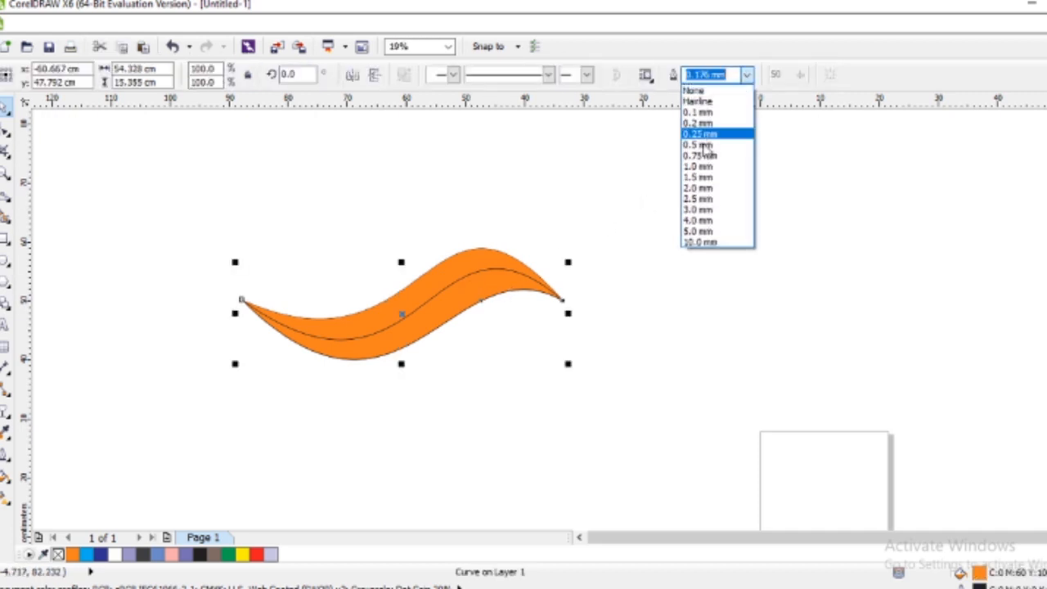
left_click(695, 90)
left_click(662, 265)
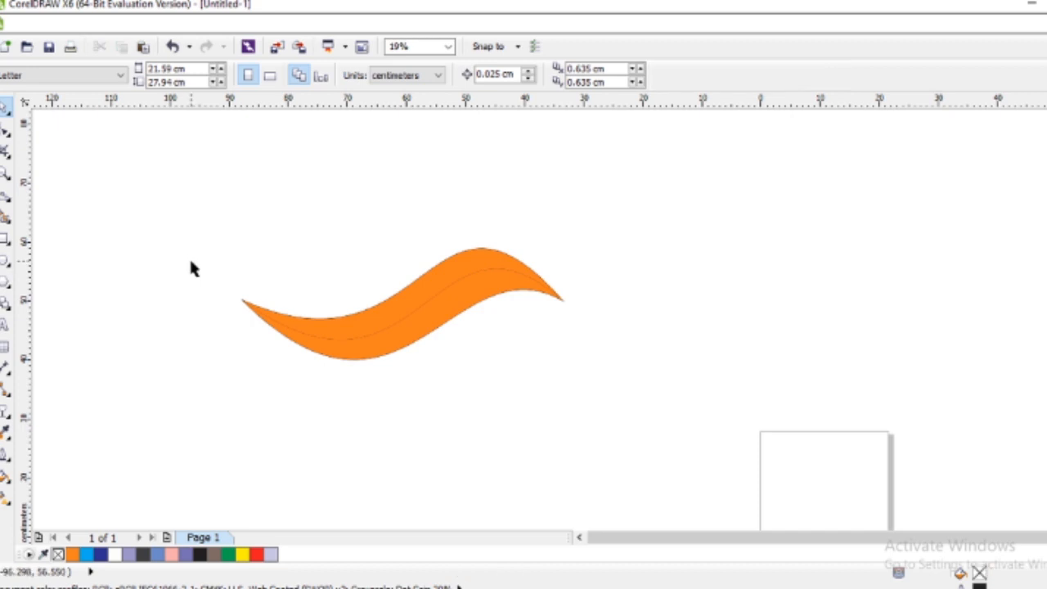
- Send the upper and lower orange wave pieces to the back, behind their red copies
left_click(395, 311)
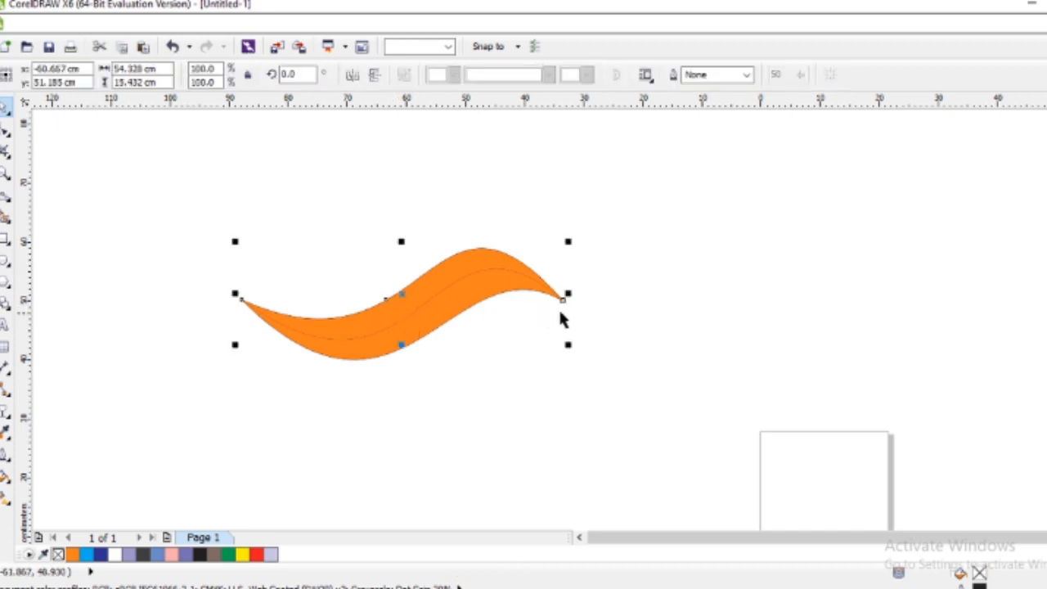
left_click(640, 317)
left_click(463, 294)
key("ctrl+r")
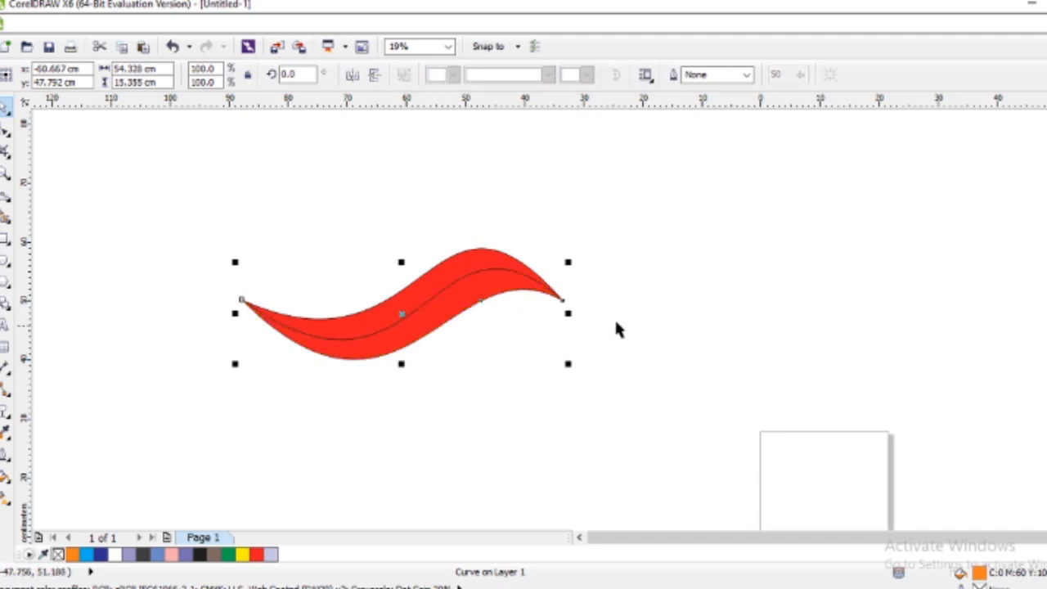
left_click(609, 322)
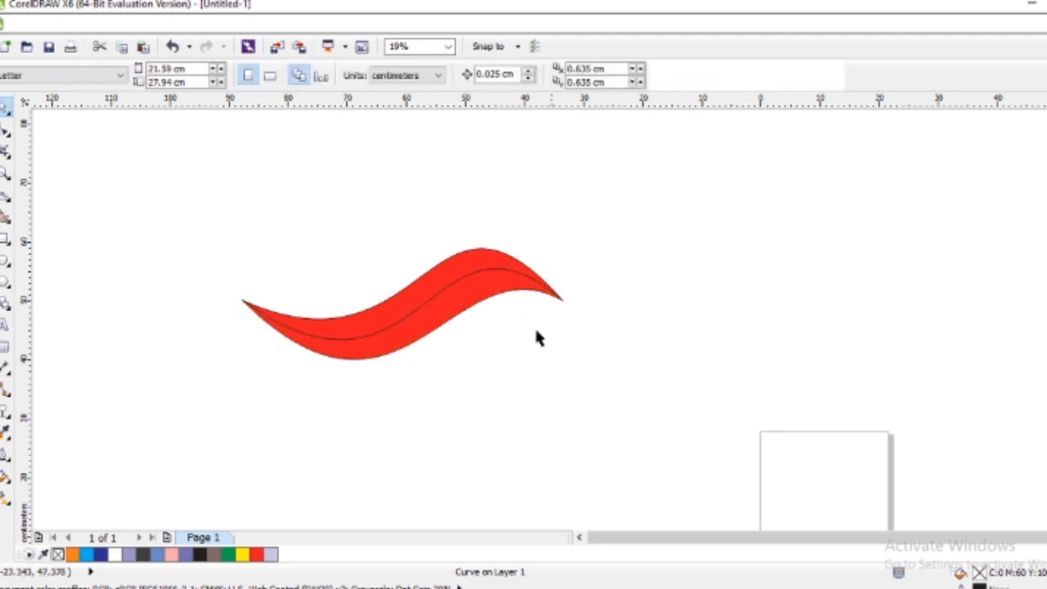
- Remove the outline from the lower and upper red wave pieces
left_click(470, 304)
left_click(748, 78)
left_click(720, 84)
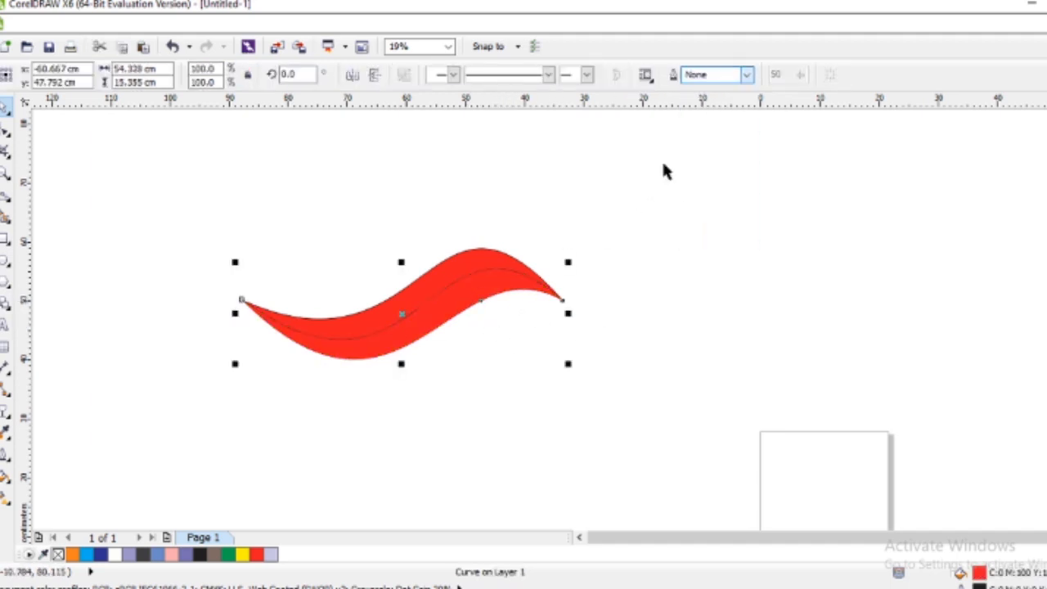
left_click(514, 230)
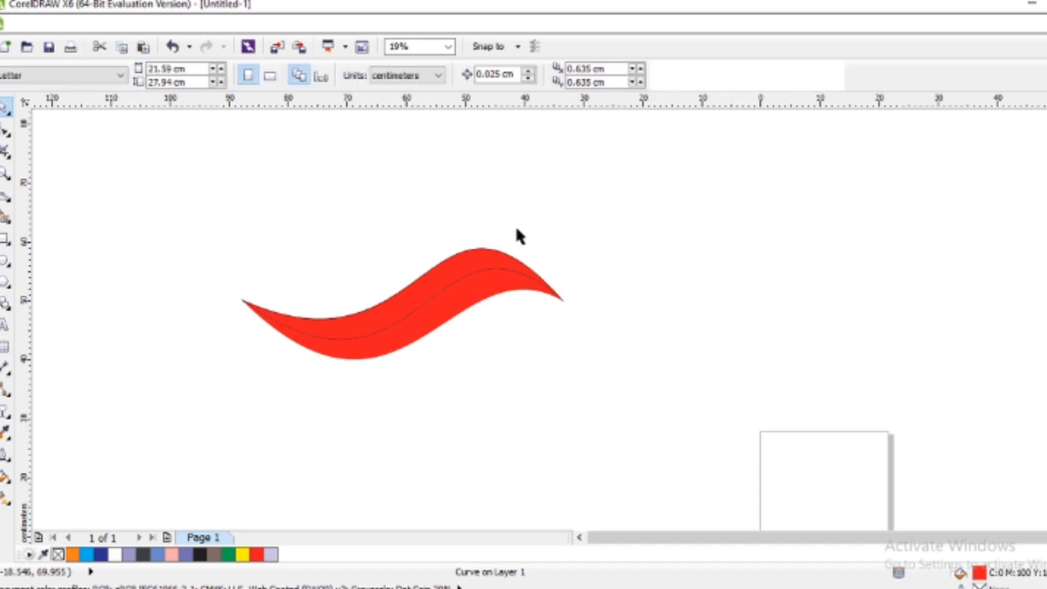
left_click(475, 269)
left_click(746, 75)
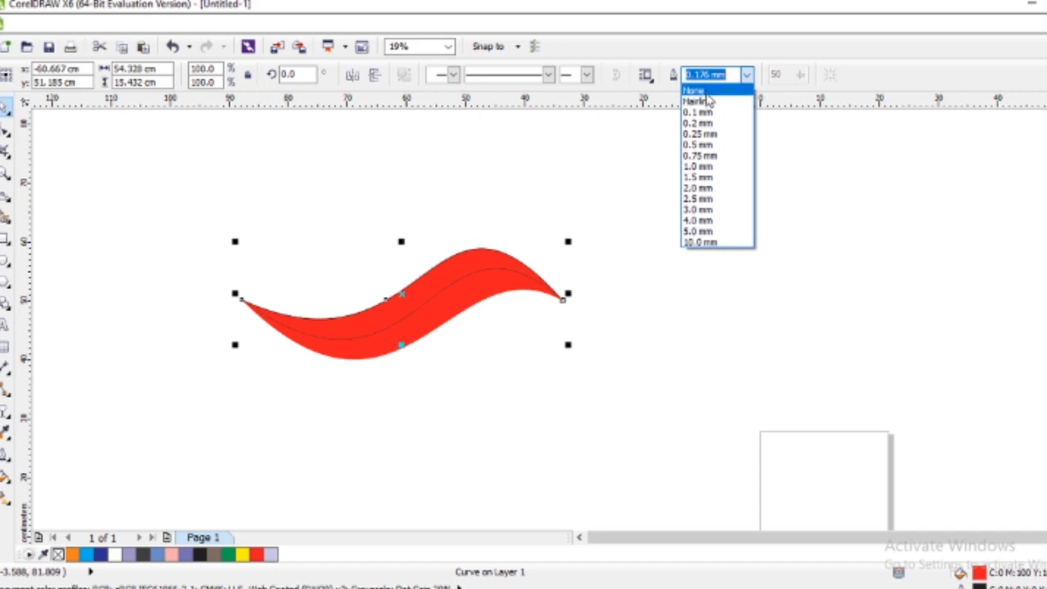
left_click(708, 87)
left_click(652, 204)
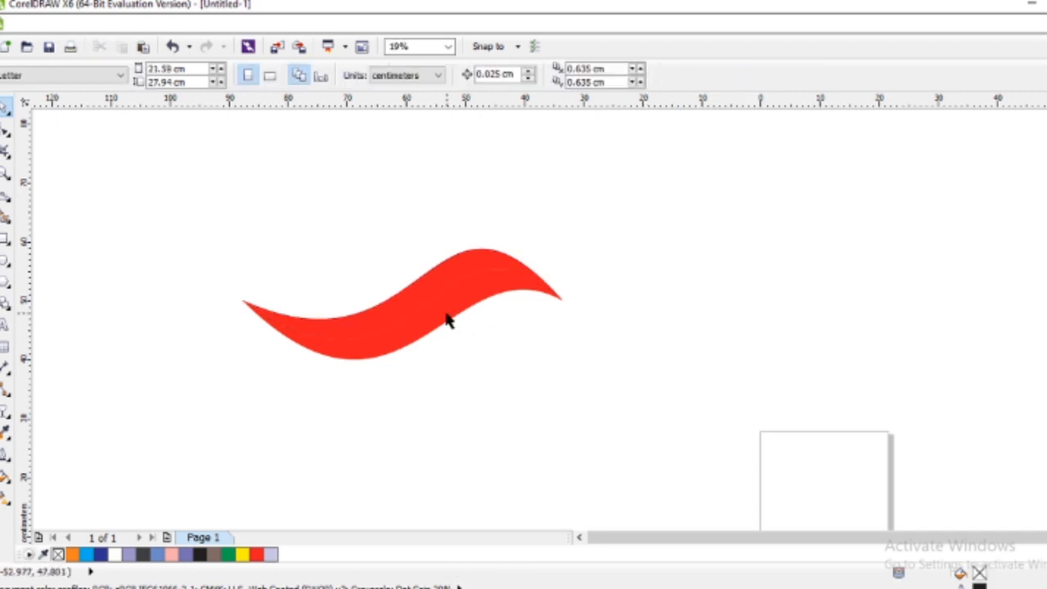
- Apply a linear transparency to the upper red piece, fading it from the wave's left end towards its right tip
left_click(5, 411)
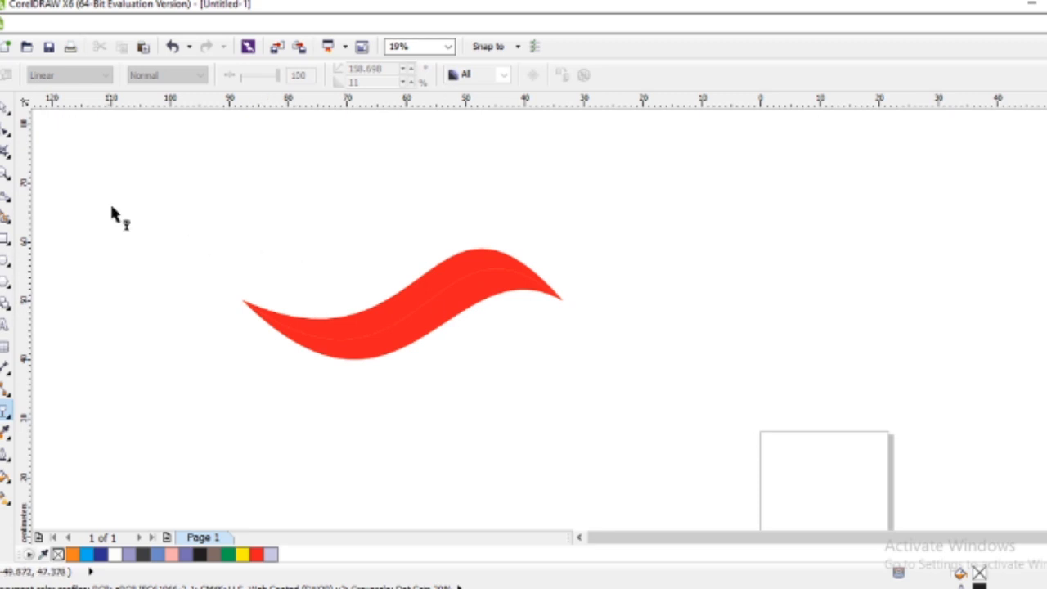
left_click(393, 309)
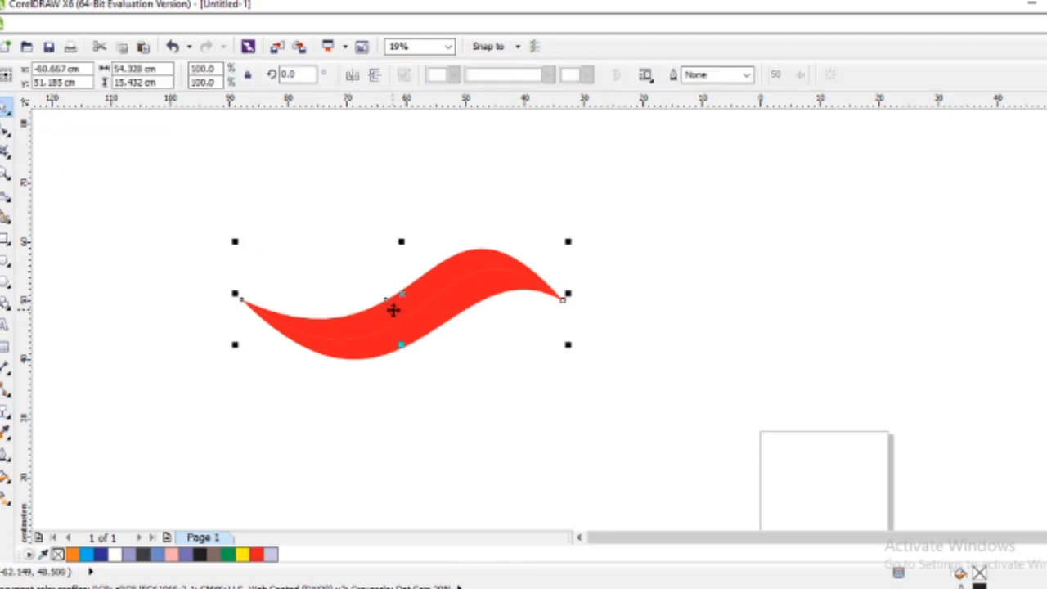
left_click(5, 413)
left_click_drag(276, 249, 531, 302)
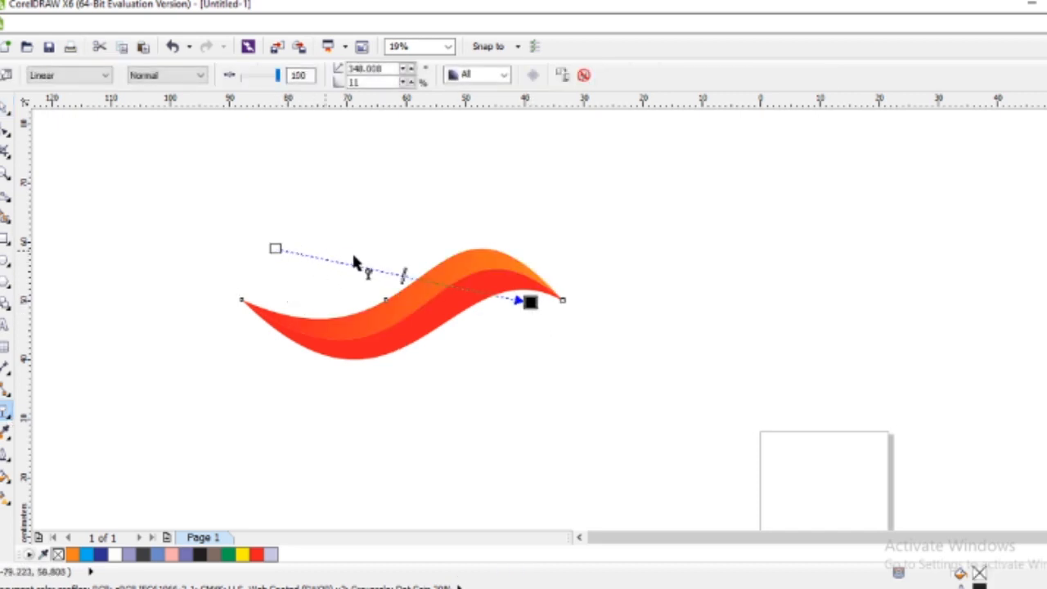
- Adjust the upper piece's transparency to a nearly horizontal fade running from above the left trough to just below the crest
left_click_drag(530, 301, 462, 289)
left_click_drag(275, 249, 294, 264)
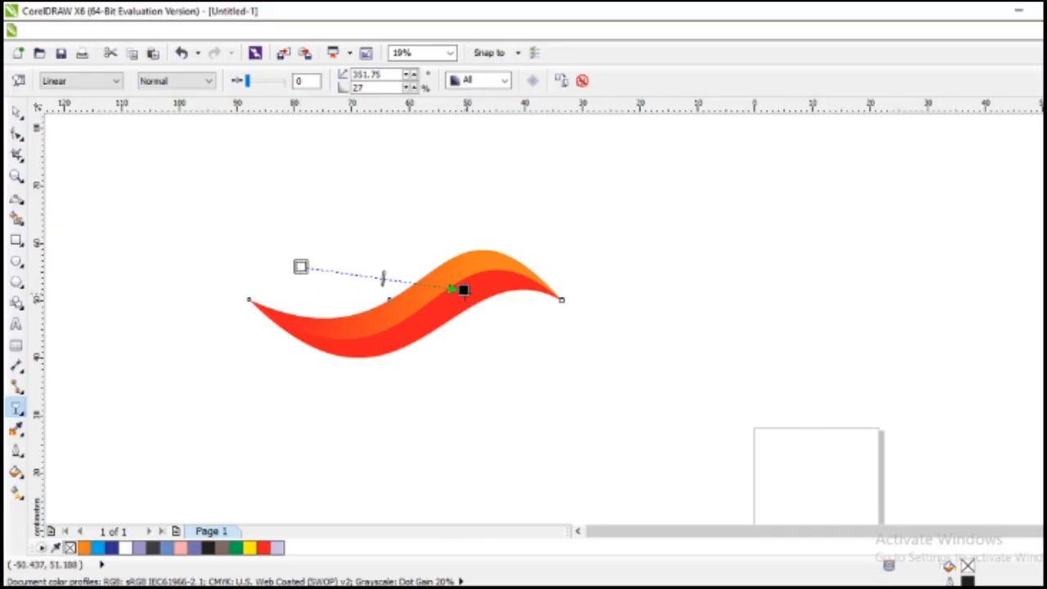
left_click_drag(463, 289, 501, 292)
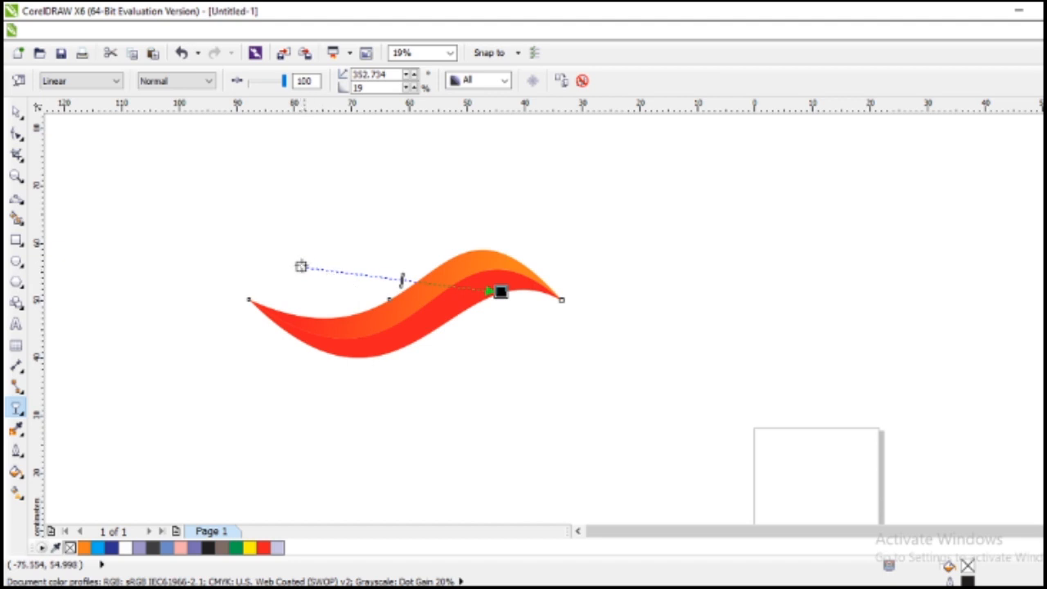
mouse_move(300, 267)
left_mouse_down()
mouse_move(324, 273)
mouse_move(305, 281)
left_mouse_up()
left_click_drag(502, 293, 476, 285)
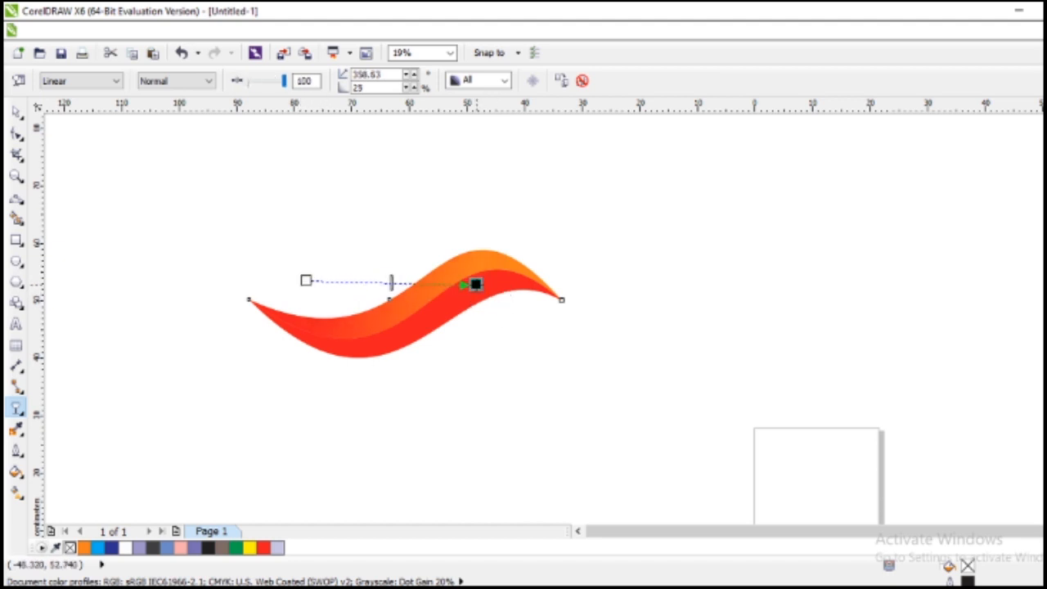
left_click(16, 111)
left_click(197, 256)
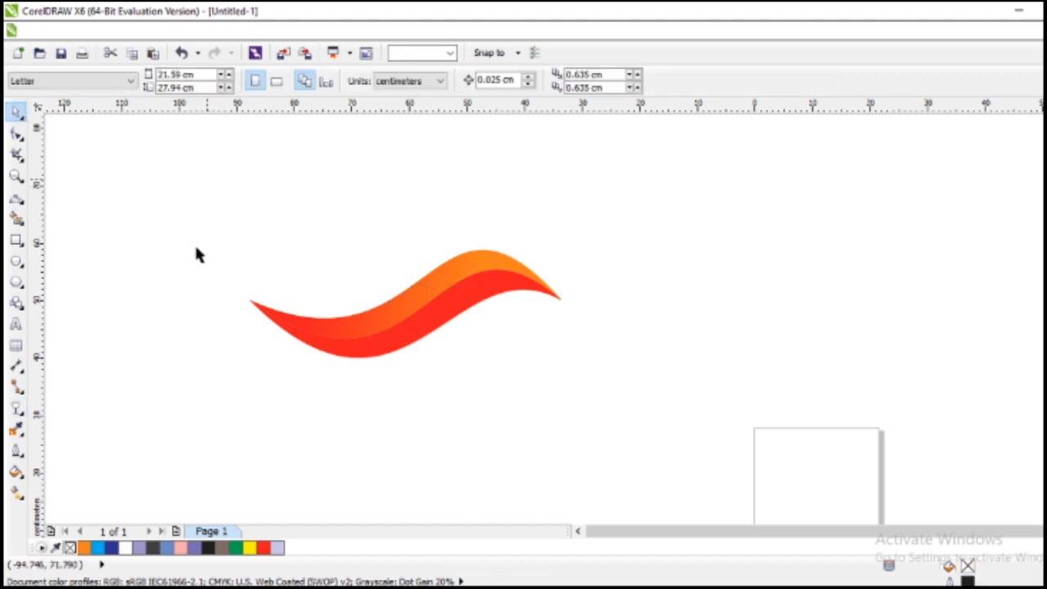
- Apply a linear transparency to the lower red piece, running from red at its right end to orange at its left
left_click(17, 408)
left_click(432, 342)
left_click(16, 111)
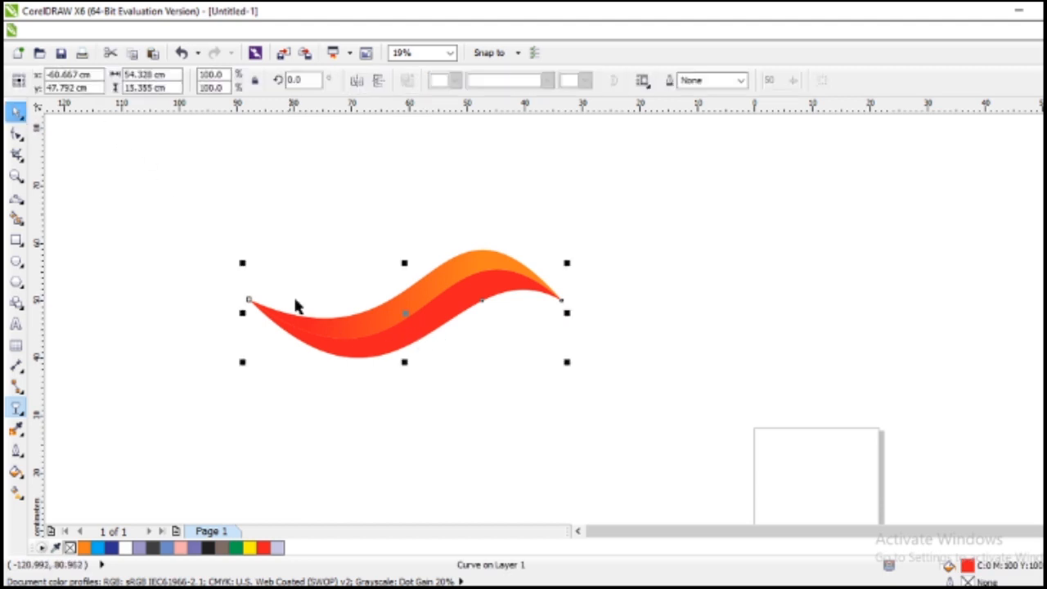
left_click(437, 346)
left_click(431, 335)
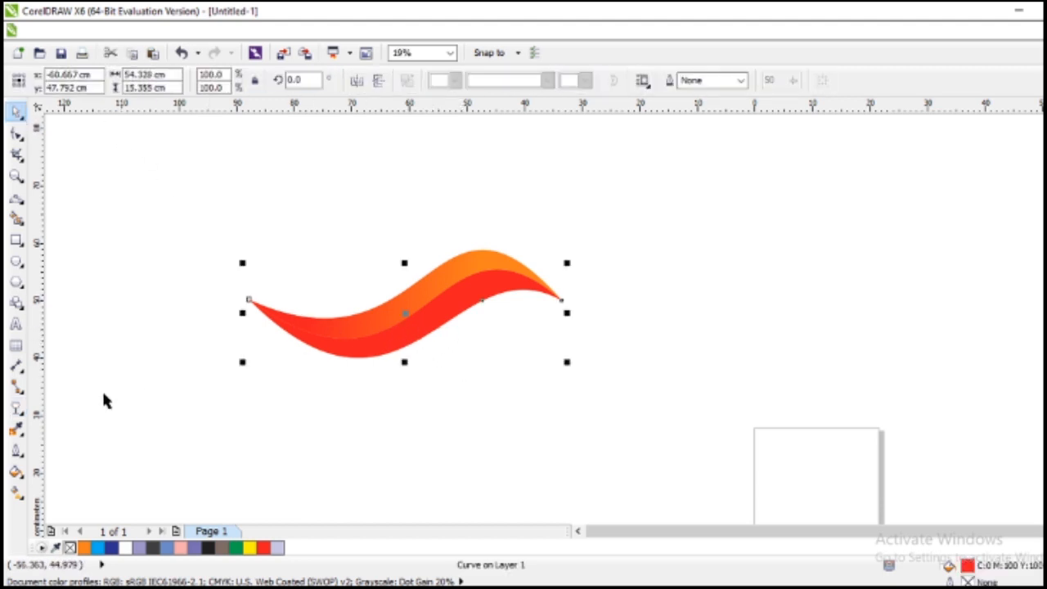
left_click(17, 409)
left_click_drag(309, 316, 344, 330)
left_click_drag(411, 370, 410, 368)
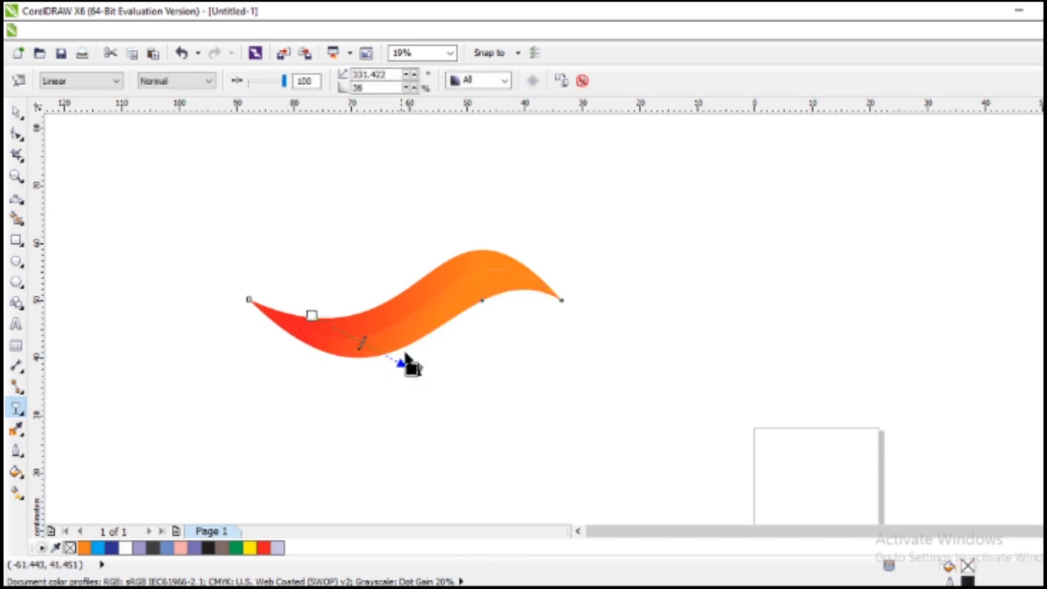
left_click_drag(311, 316, 506, 341)
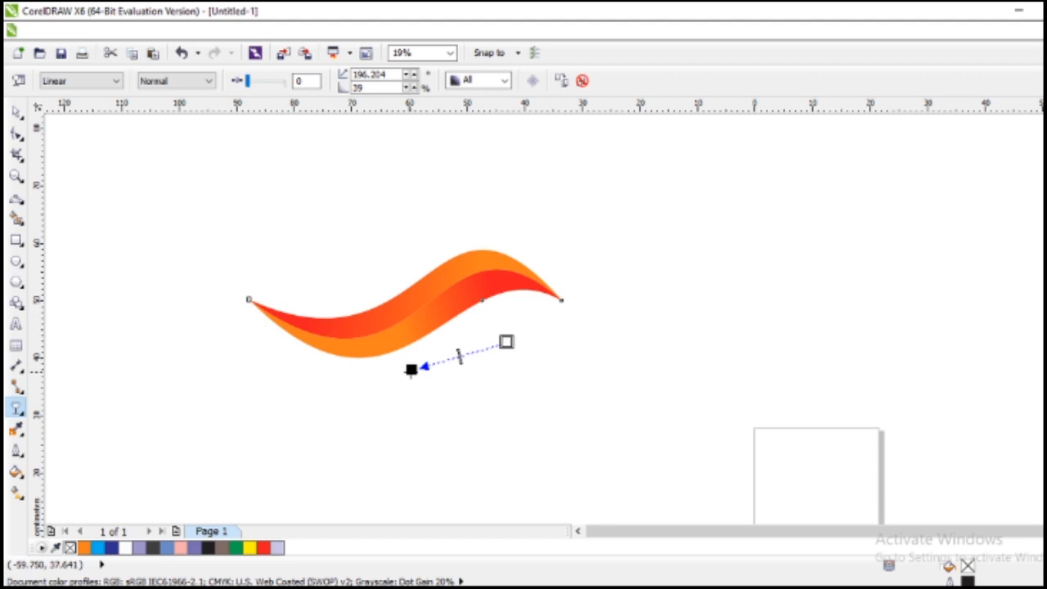
left_click(18, 114)
left_click(315, 253)
- Group all four wave pieces and narrow the group to about 47.5 cm wide, keeping its left end in place
left_click_drag(194, 236, 641, 448)
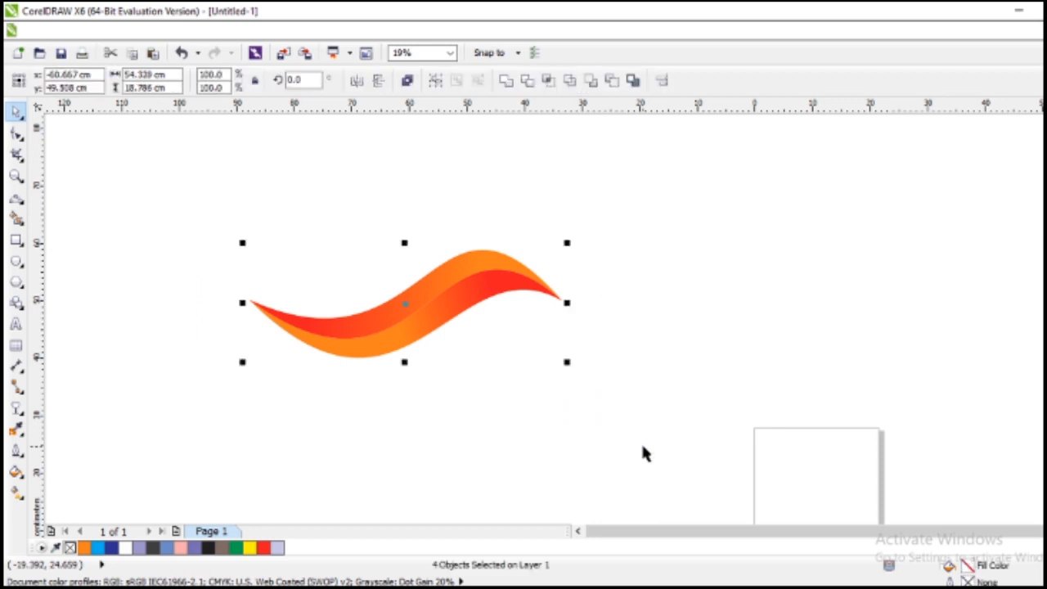
key("ctrl+g")
left_click(623, 346)
left_click(507, 282)
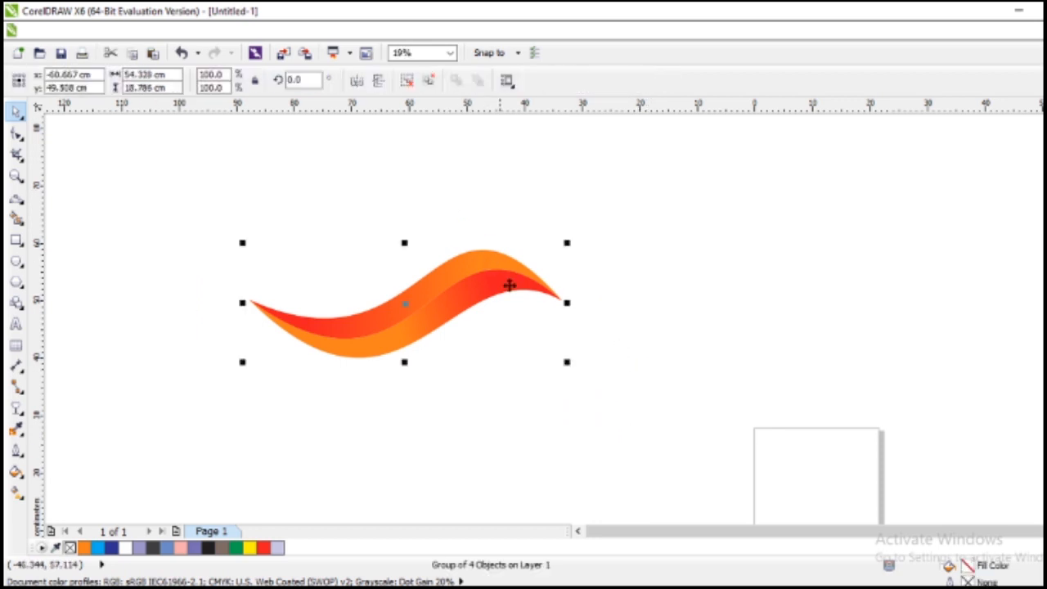
left_click_drag(568, 302, 533, 297)
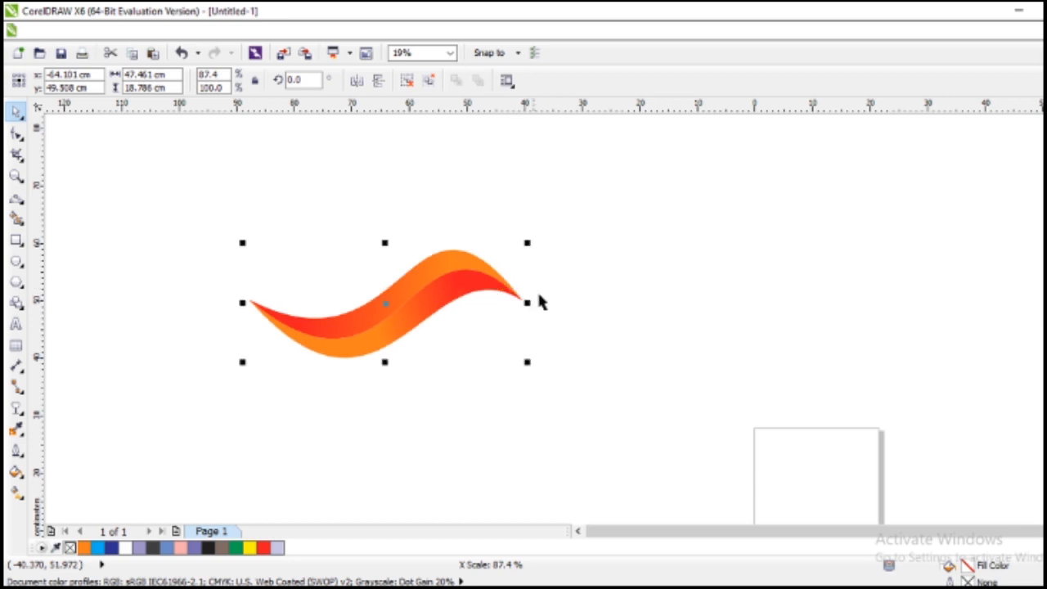
left_click(608, 332)
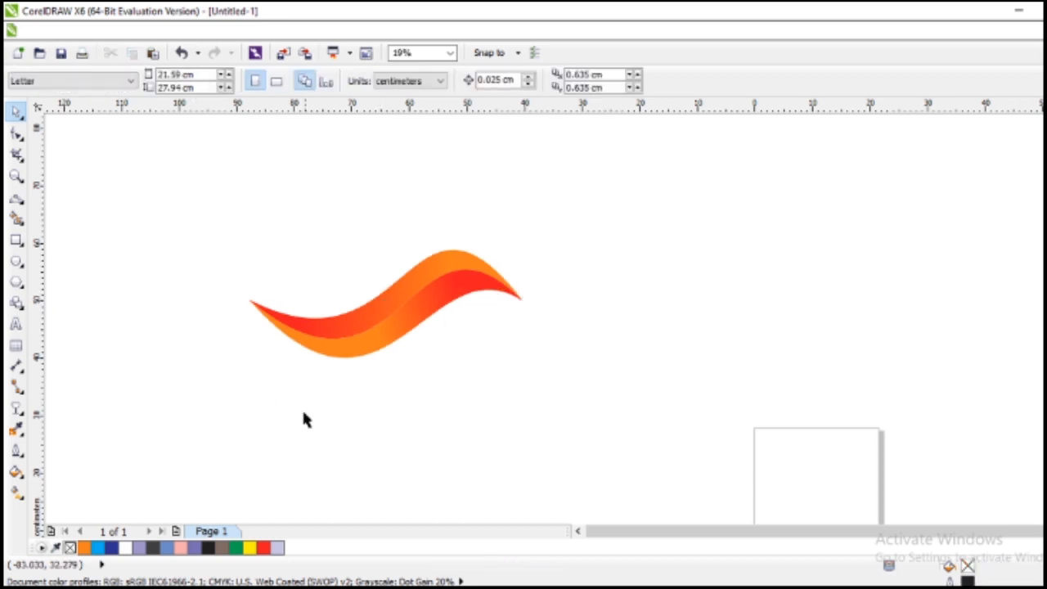
- Duplicate the grouped swoosh and place the copy below and to the right of the original
left_click(346, 332)
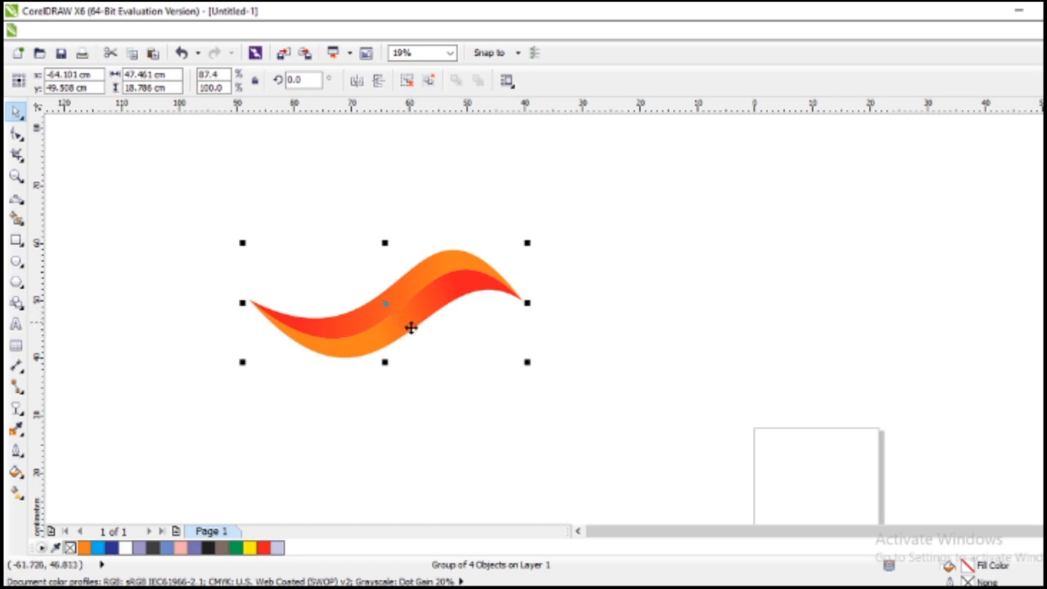
key("ctrl+d")
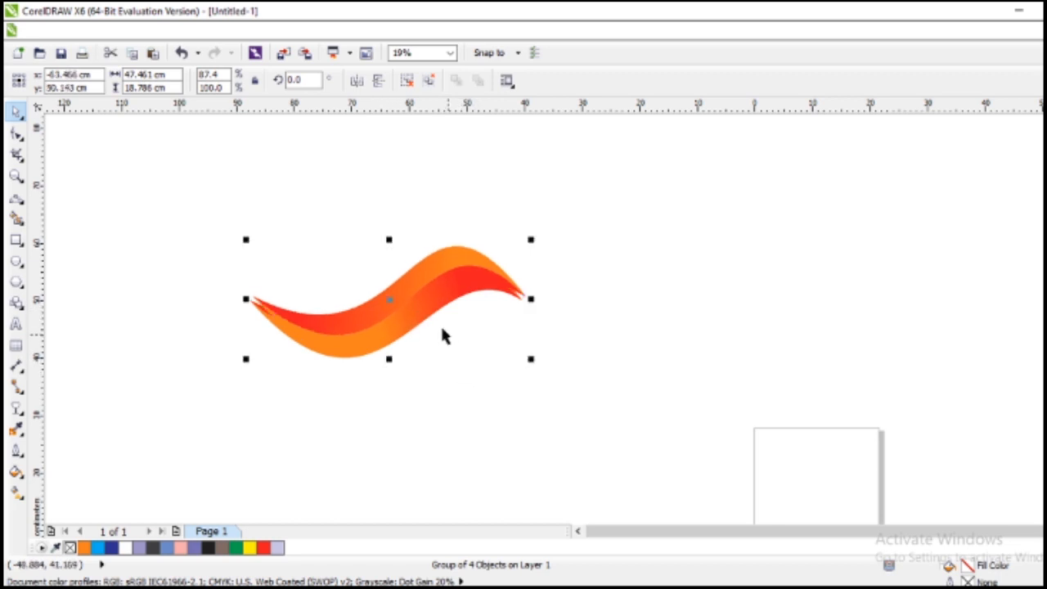
left_click_drag(389, 301, 566, 351)
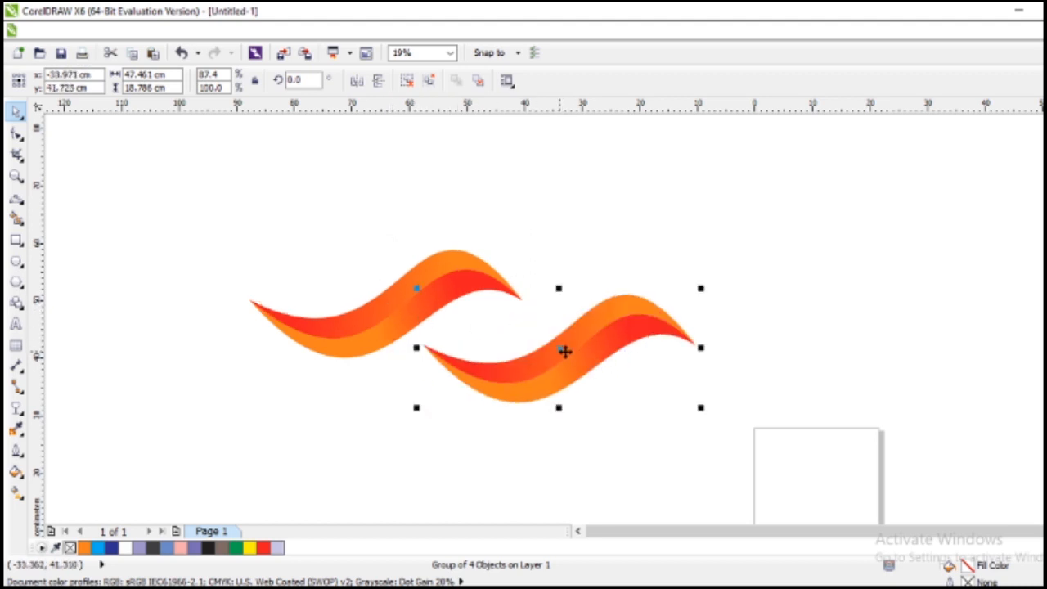
- Mirror the swoosh copy vertically and horizontally, and scale it down to about 31.9 by 12.6 cm
left_click(379, 81)
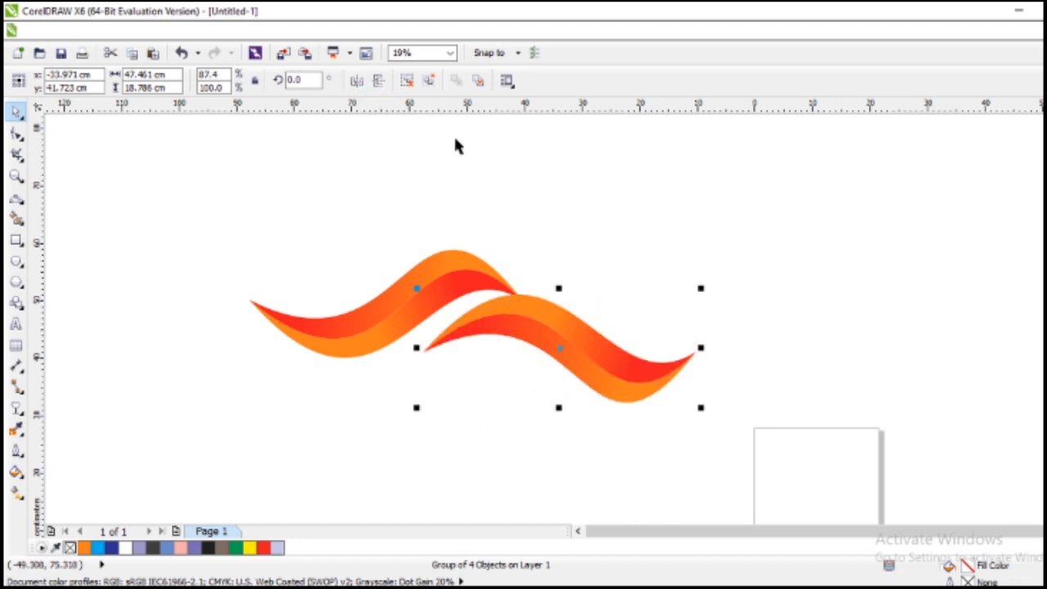
left_click(358, 82)
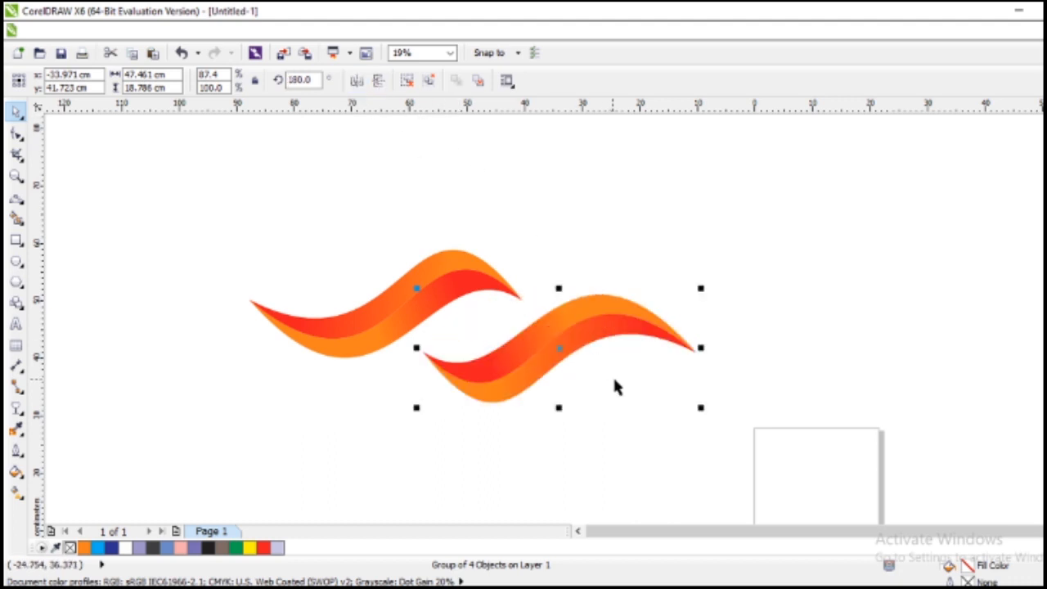
left_click_drag(701, 409, 655, 370)
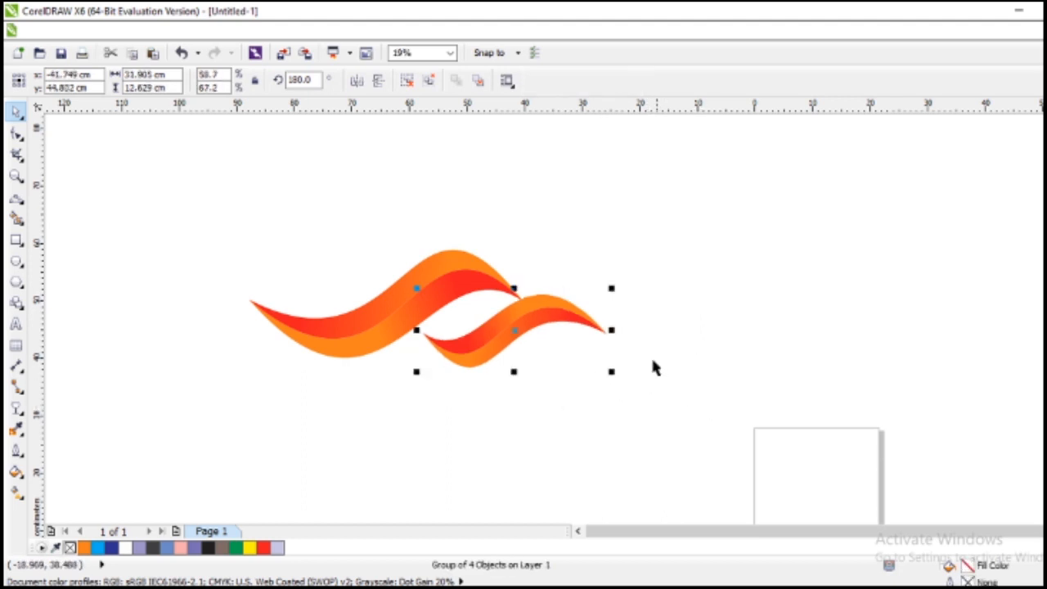
left_click(608, 364)
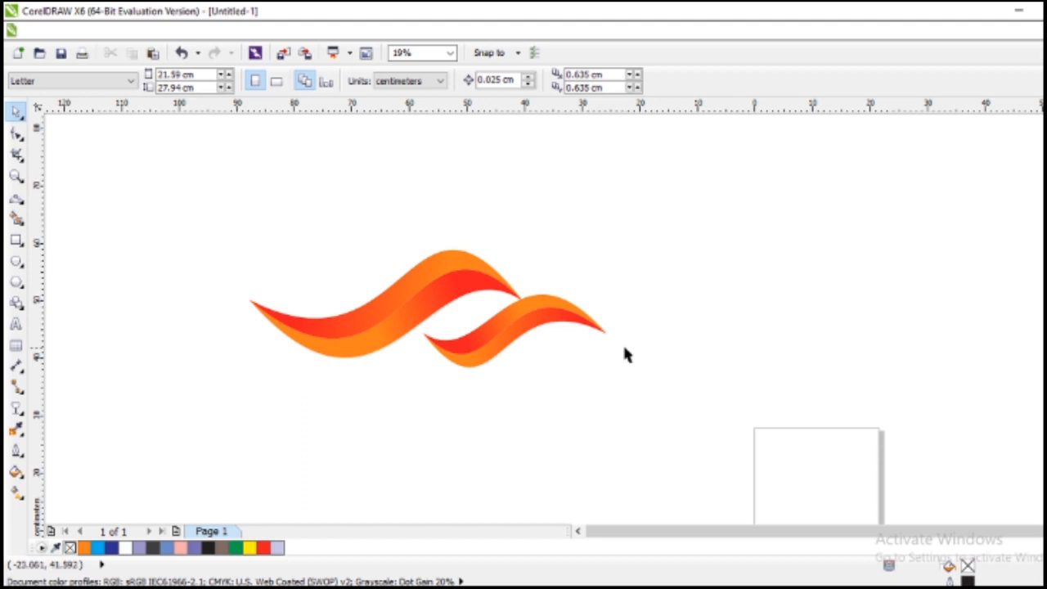
- Move the small swoosh just below and right of the large swoosh's right tip, and select the large one
left_click(511, 332)
left_click_drag(513, 333, 557, 343)
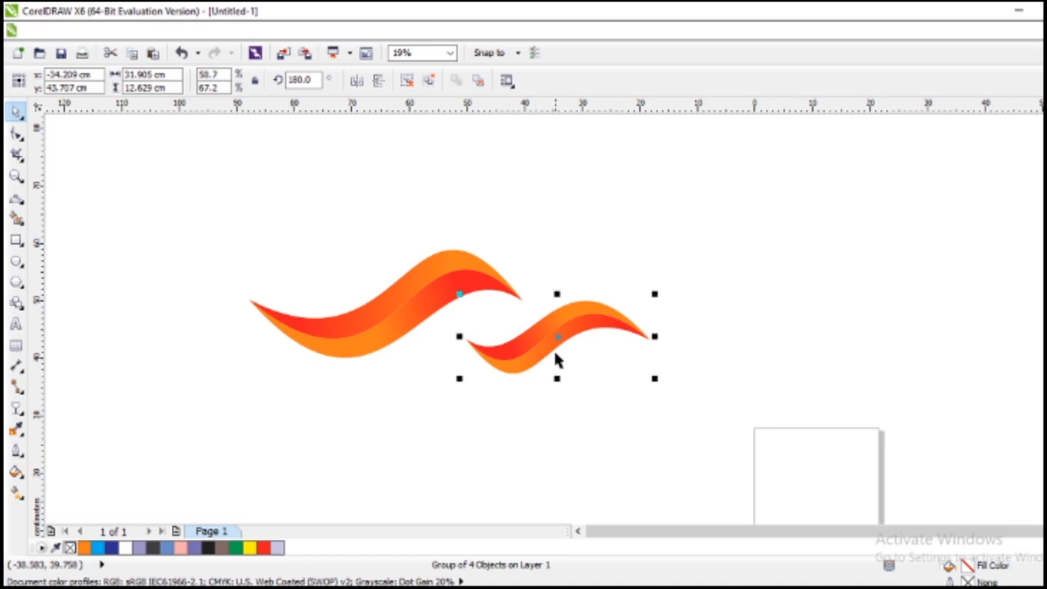
left_click_drag(562, 339, 568, 327)
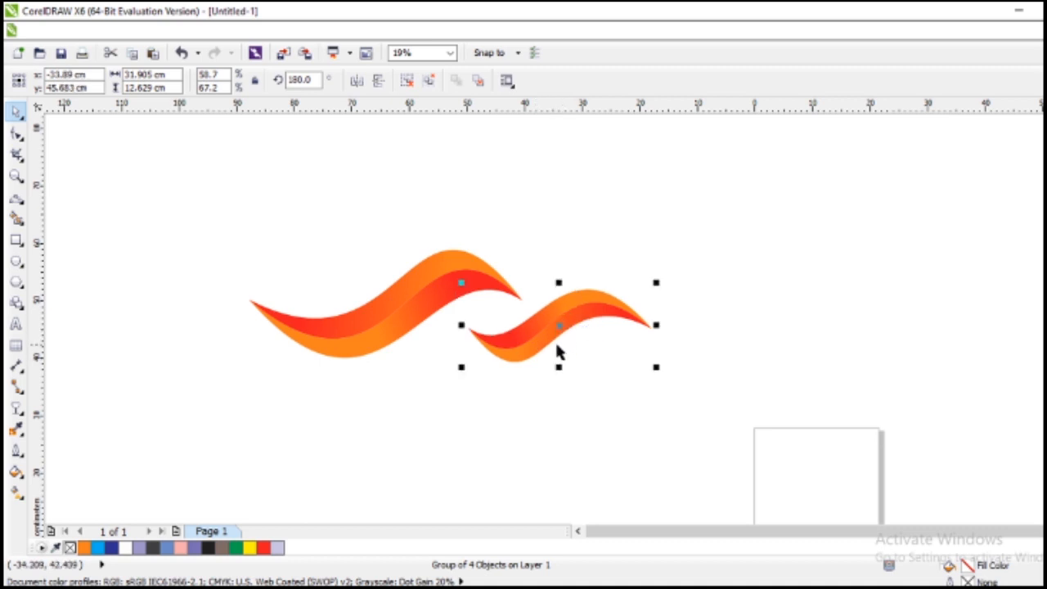
left_click(586, 386)
left_click(412, 321)
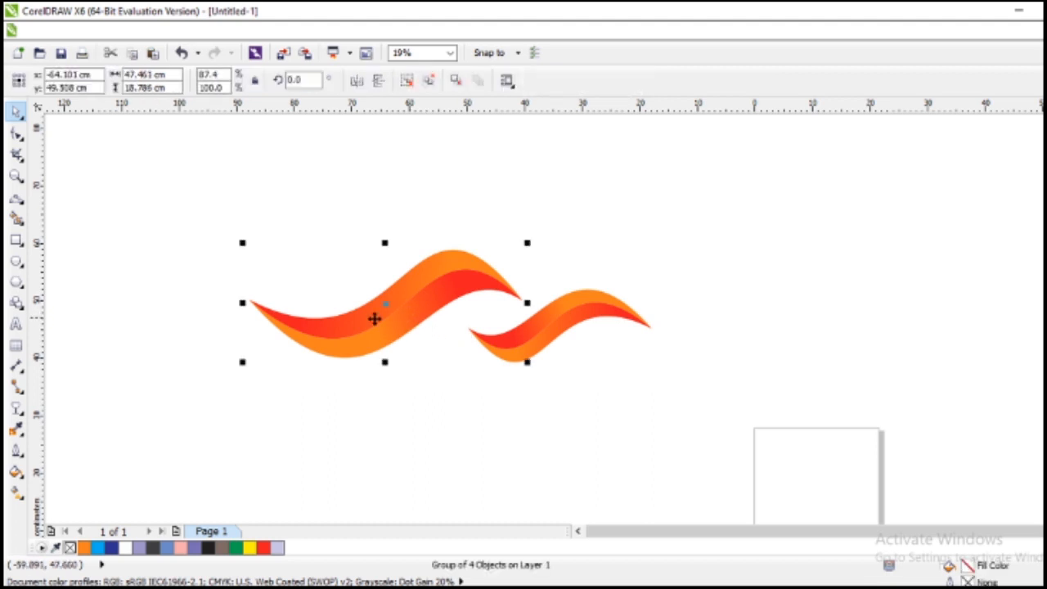
- Narrow the large swoosh group from its left end, keeping its right tip in place
left_click_drag(245, 301, 300, 303)
left_click(558, 401)
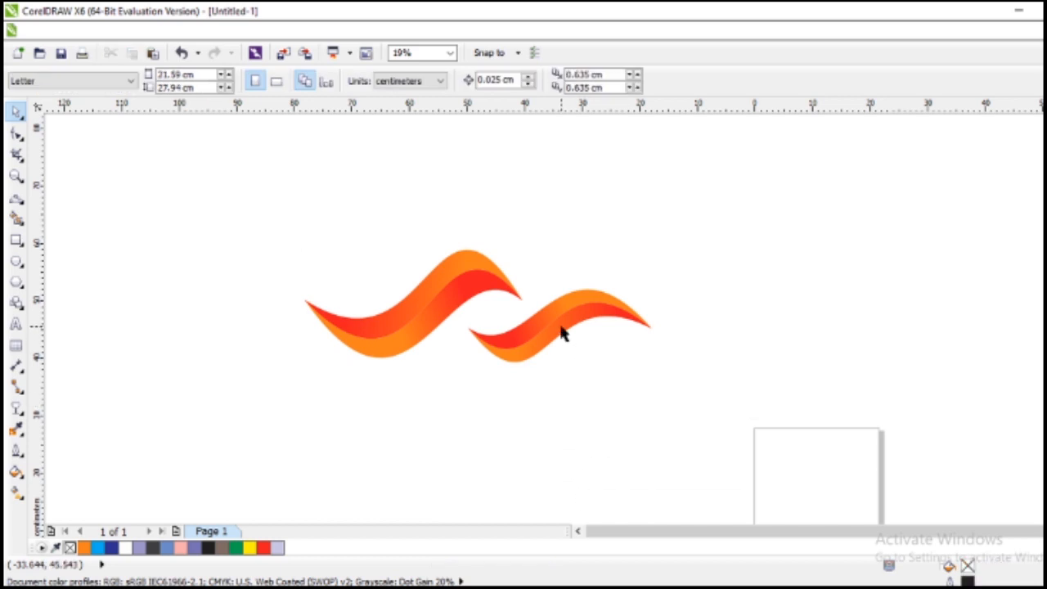
scroll(586, 342, "down", 2)
scroll(586, 343, "up", 2)
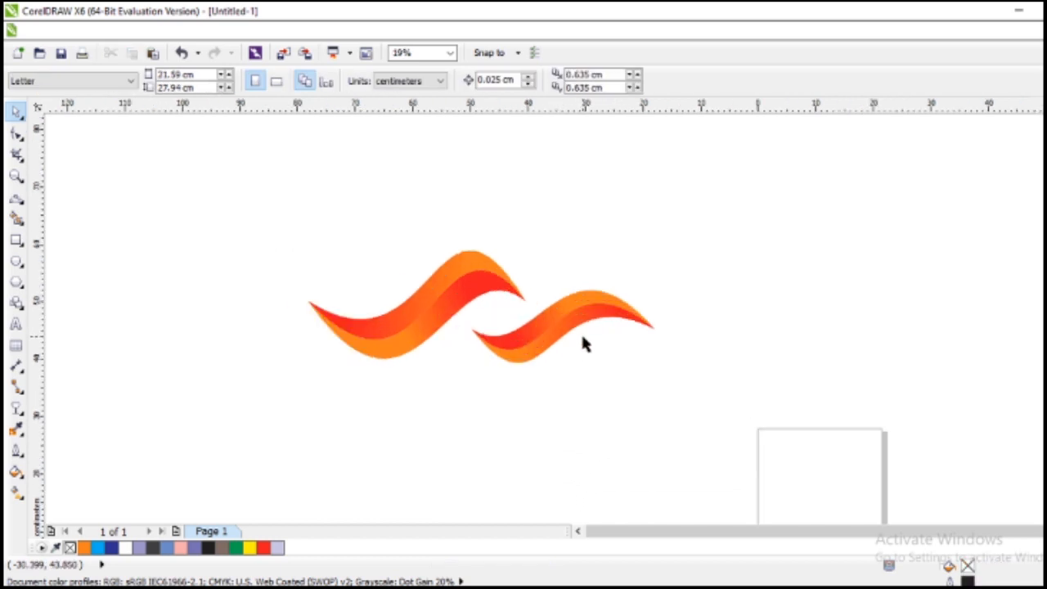
- Reduce the small swoosh group to about 26.9 cm wide and 9.8 cm high, keeping its left end in place
left_click(551, 350)
left_click_drag(562, 368, 571, 352)
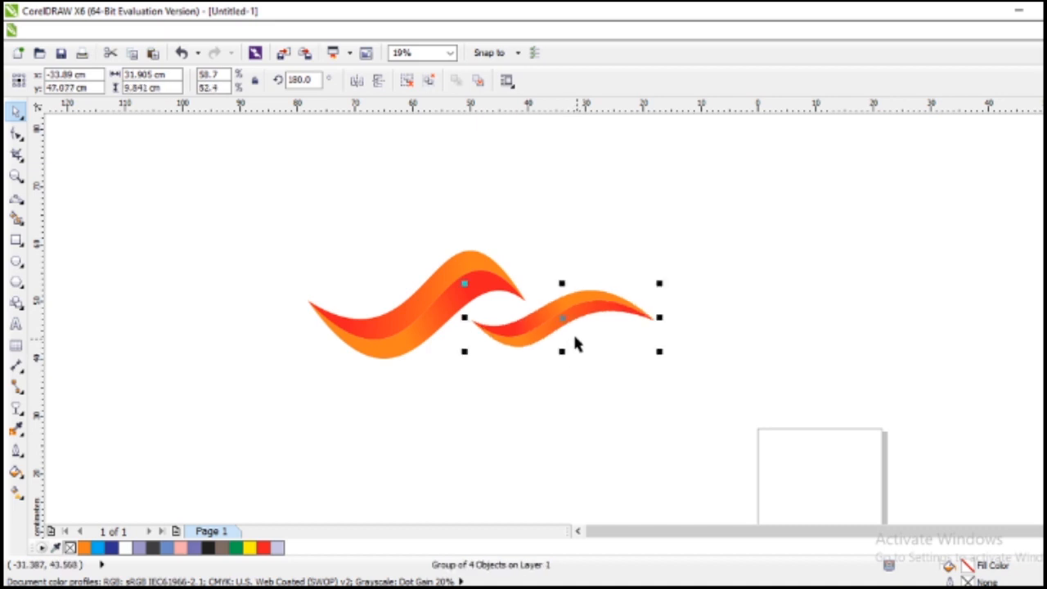
left_click_drag(659, 319, 630, 319)
left_click(582, 381)
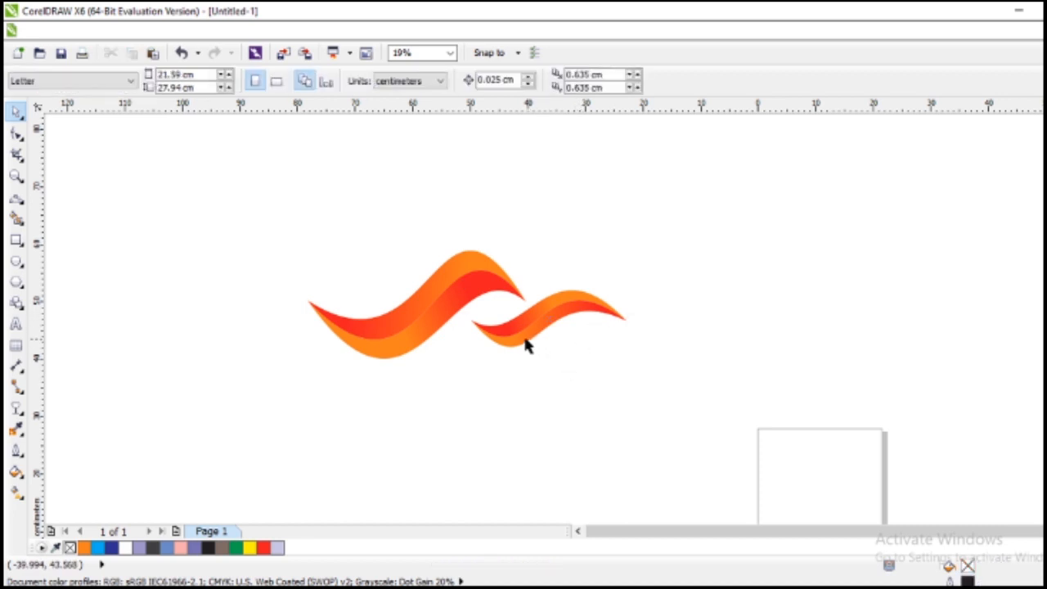
- Move the small swoosh slightly down and right to widen its gap from the large swoosh's right tip
left_click(16, 198)
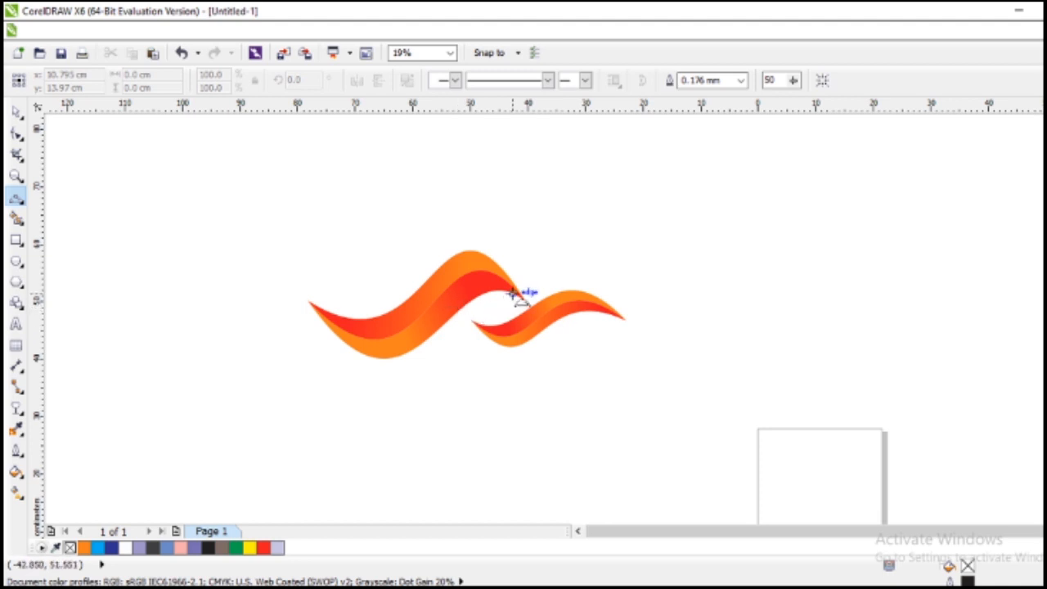
scroll(513, 296, "up", 2)
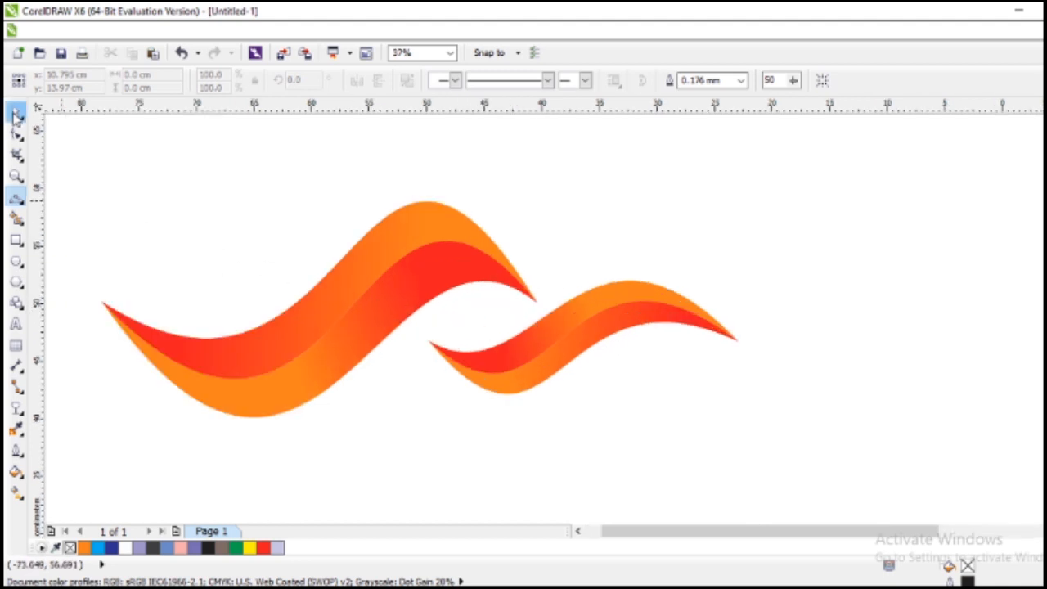
left_click(16, 111)
left_click(580, 341)
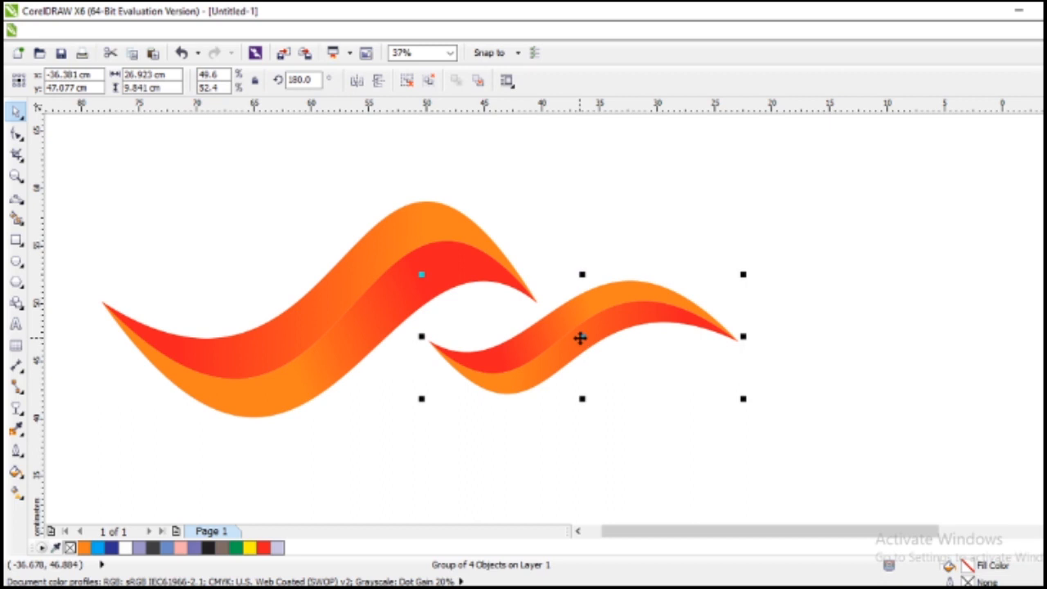
left_click_drag(586, 338, 595, 364)
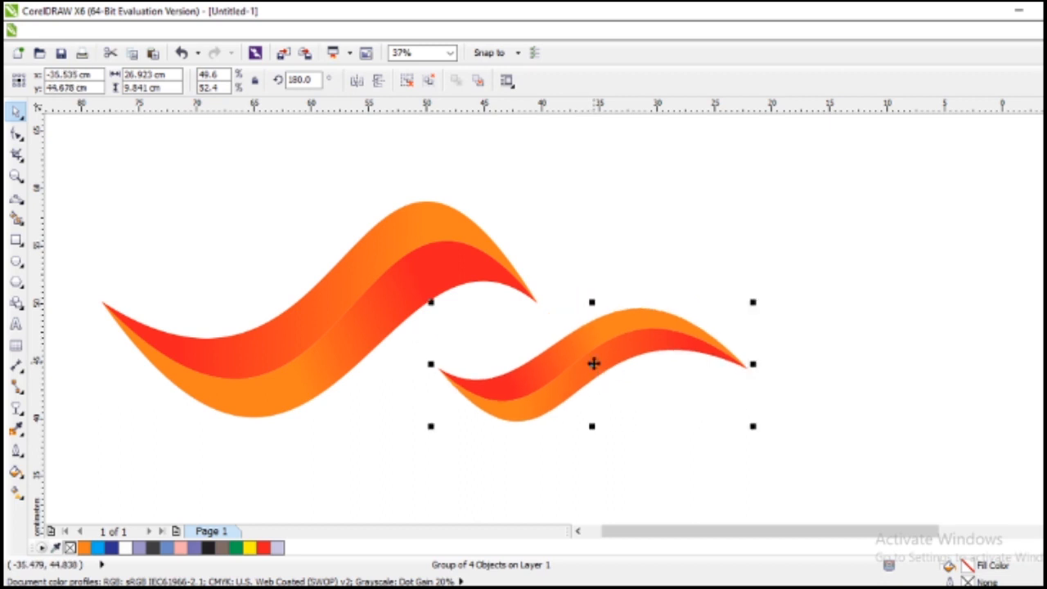
scroll(598, 362, "down", 3)
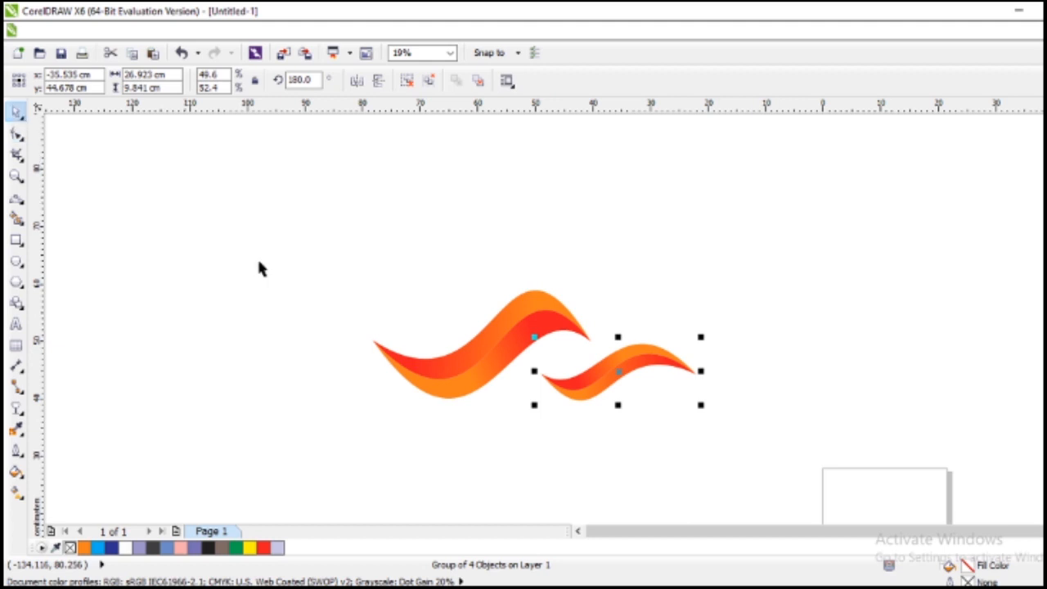
left_click(334, 283)
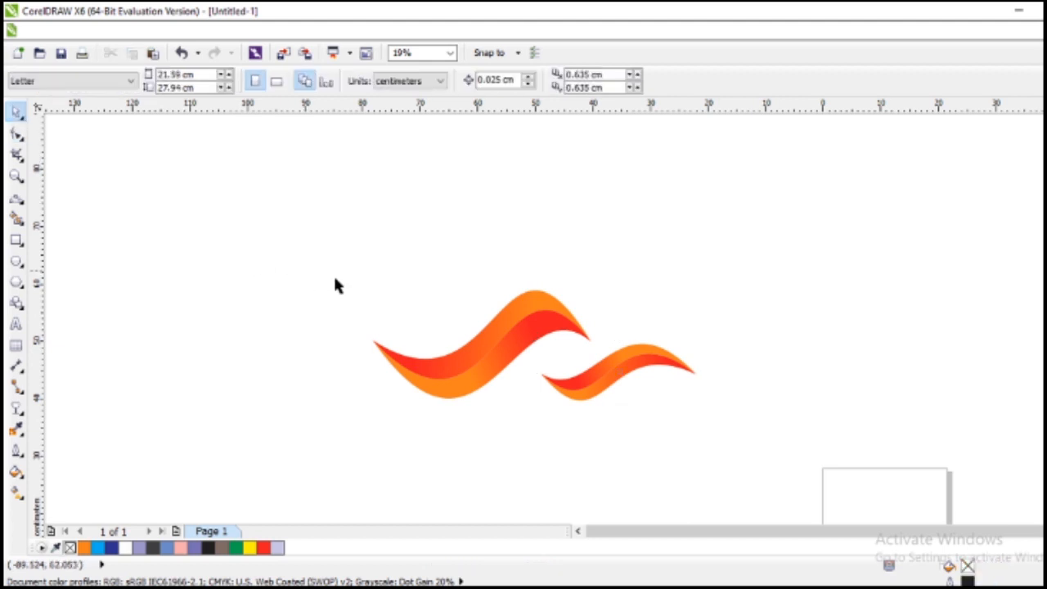
- Draw a 3-point curve, about 3.1 by 7.3 cm, from the small swoosh's left tip up to the large swoosh's lower edge, bulging right
left_click(22, 217)
left_click(18, 199)
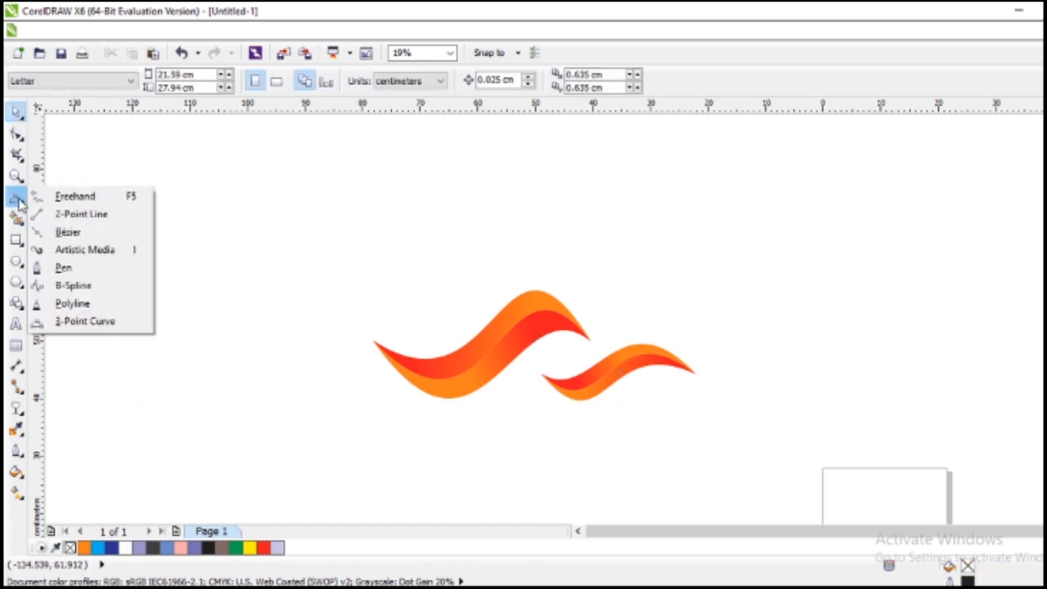
left_click(58, 197)
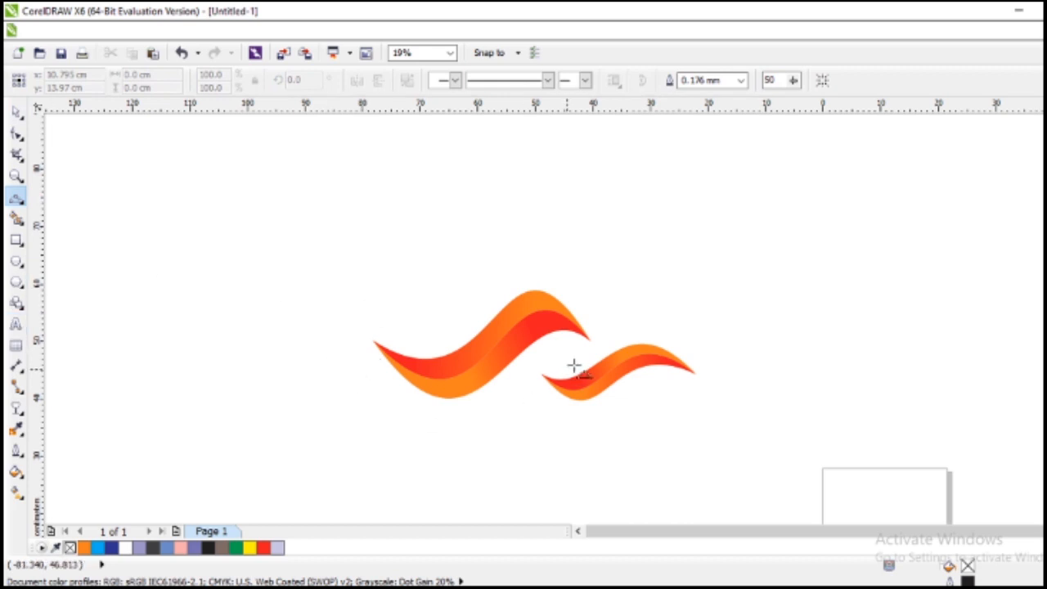
left_click(542, 373)
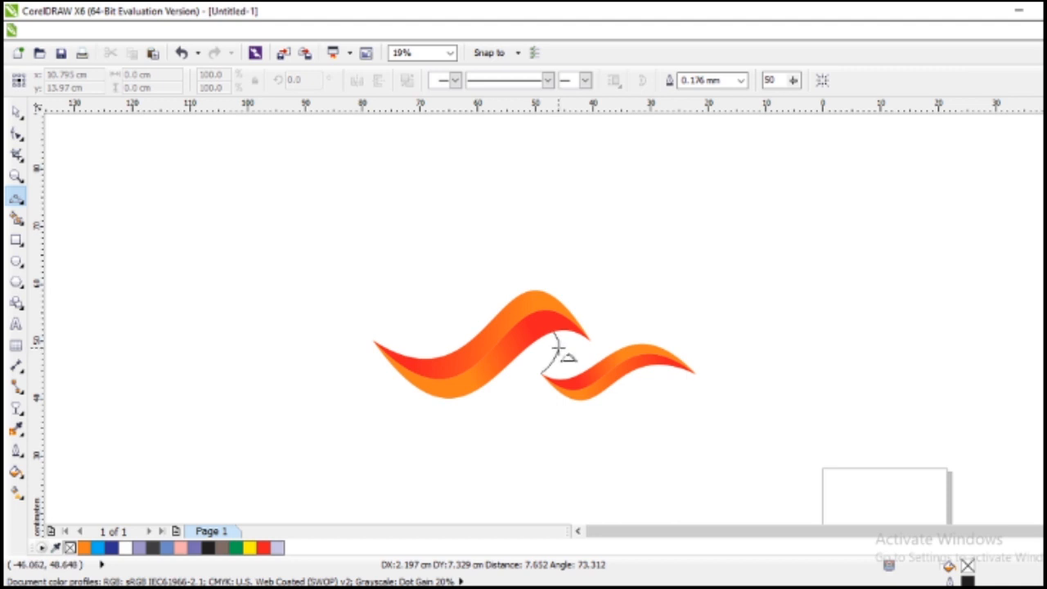
left_click(557, 351)
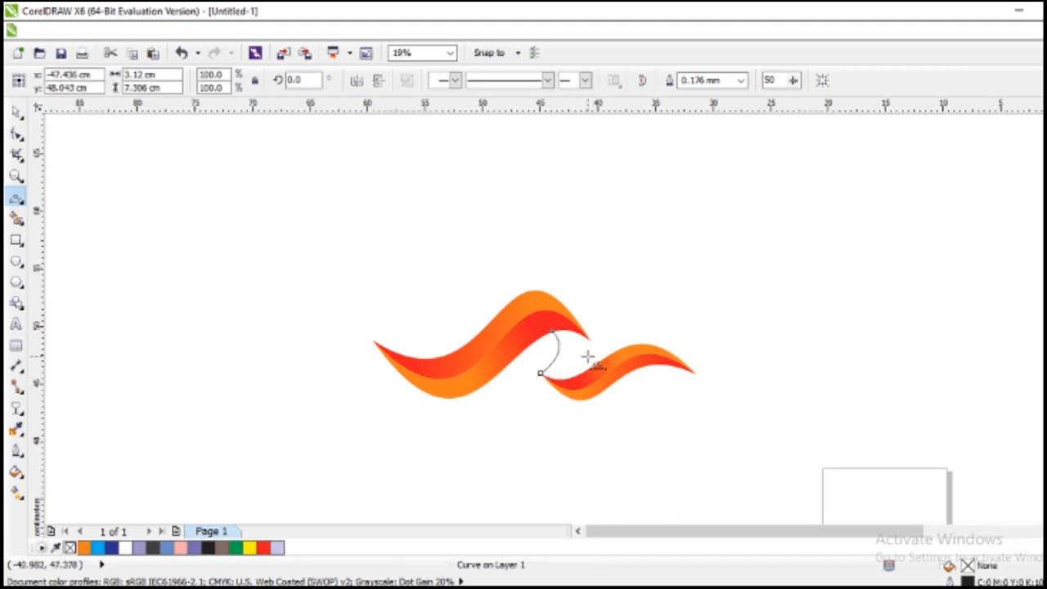
- Continue the curve along the large swoosh's lower edge to its right tip
scroll(584, 355, "up", 2)
left_click(518, 308)
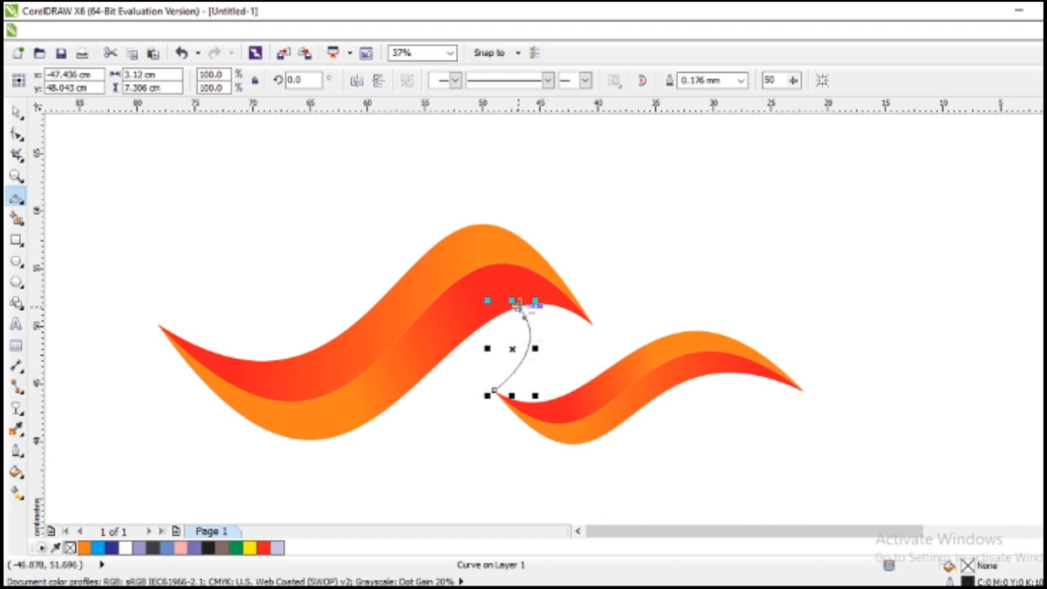
left_click(592, 322)
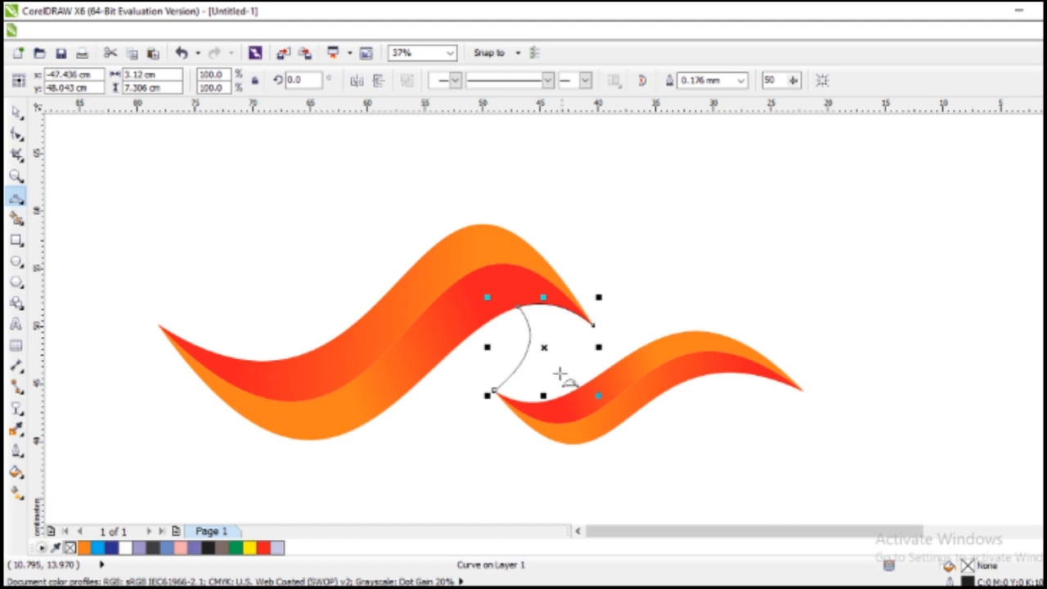
scroll(555, 379, "up", 2)
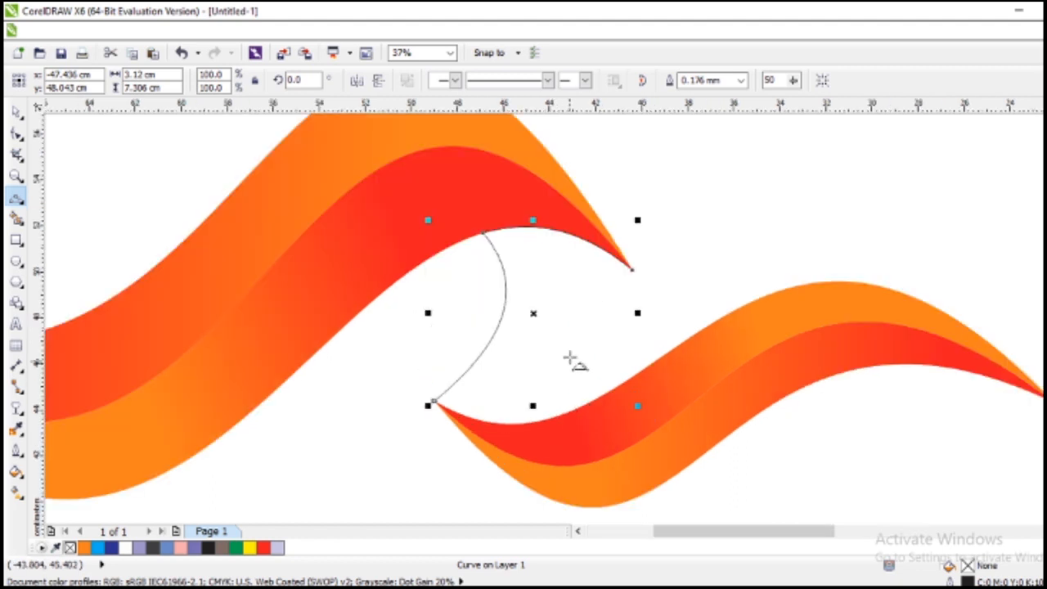
left_click(633, 269)
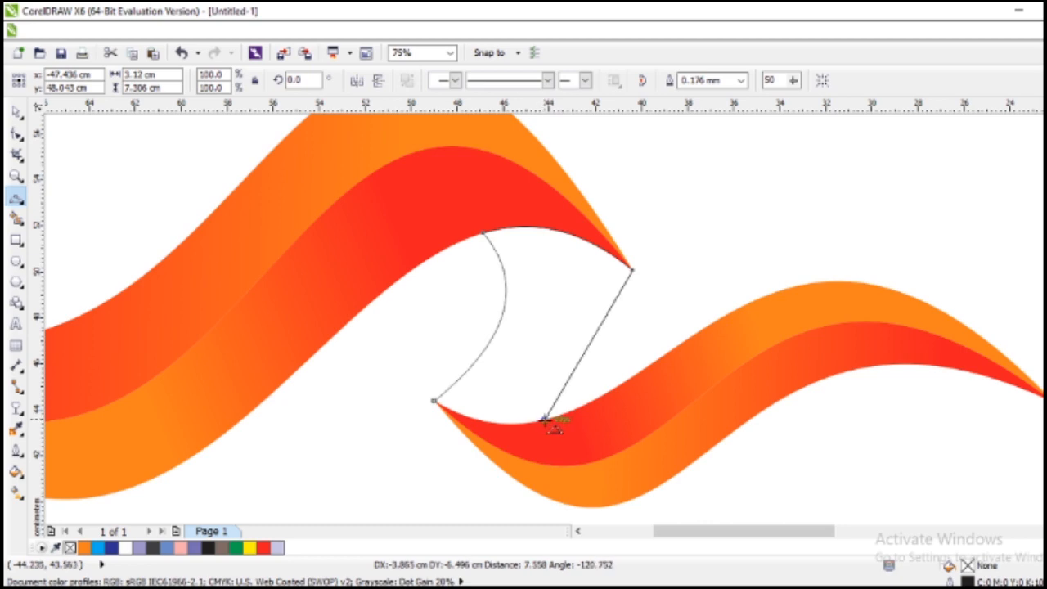
left_click_drag(547, 420, 600, 368)
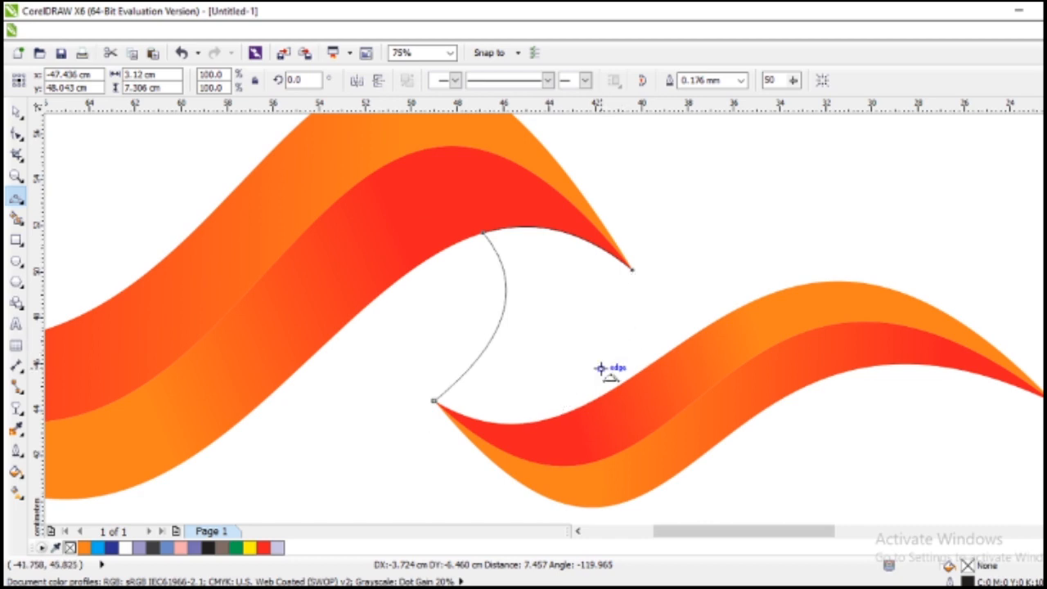
key("ctrl+z")
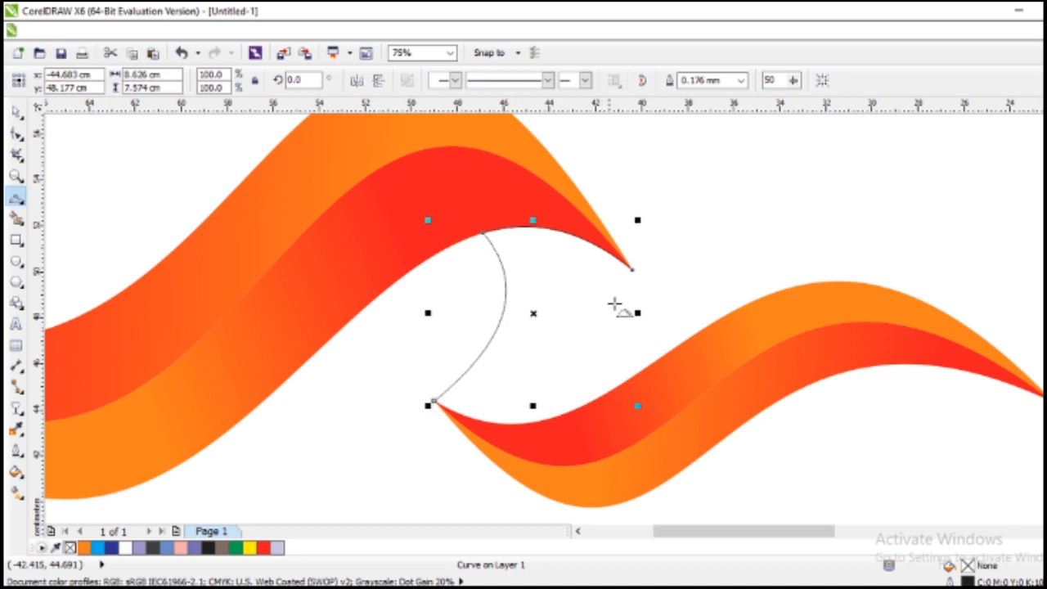
- Close the shape with a right-bulging curve down to the small swoosh's upper edge and one along that edge to its left tip
left_click(630, 270)
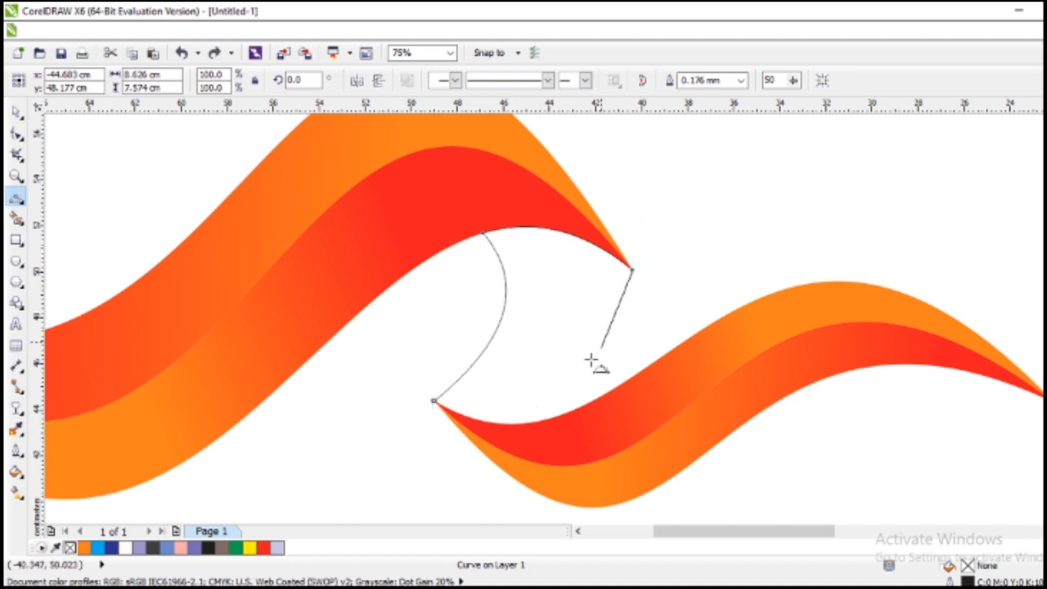
left_click_drag(555, 416, 630, 342)
left_click(556, 416)
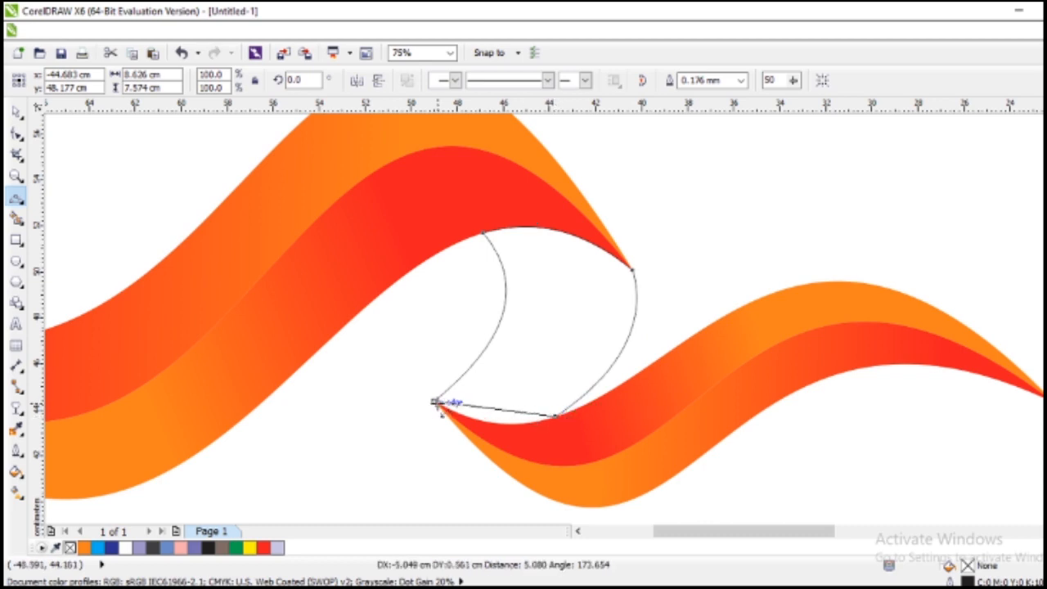
left_click_drag(435, 402, 486, 421)
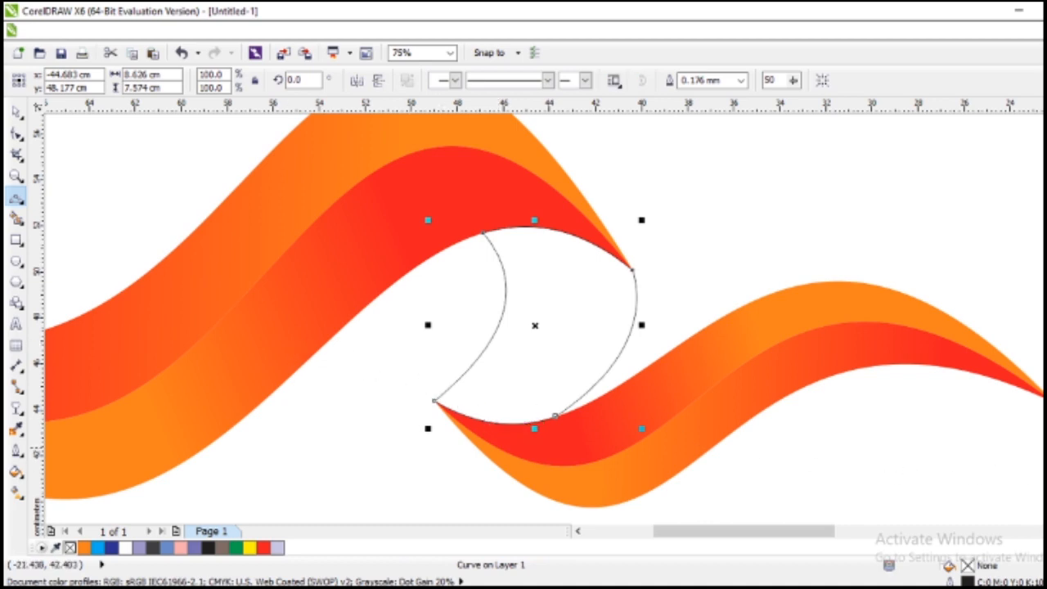
- Fill the closed shape between the two swooshes with pale lavender
left_click(277, 547)
scroll(270, 307, "down", 1)
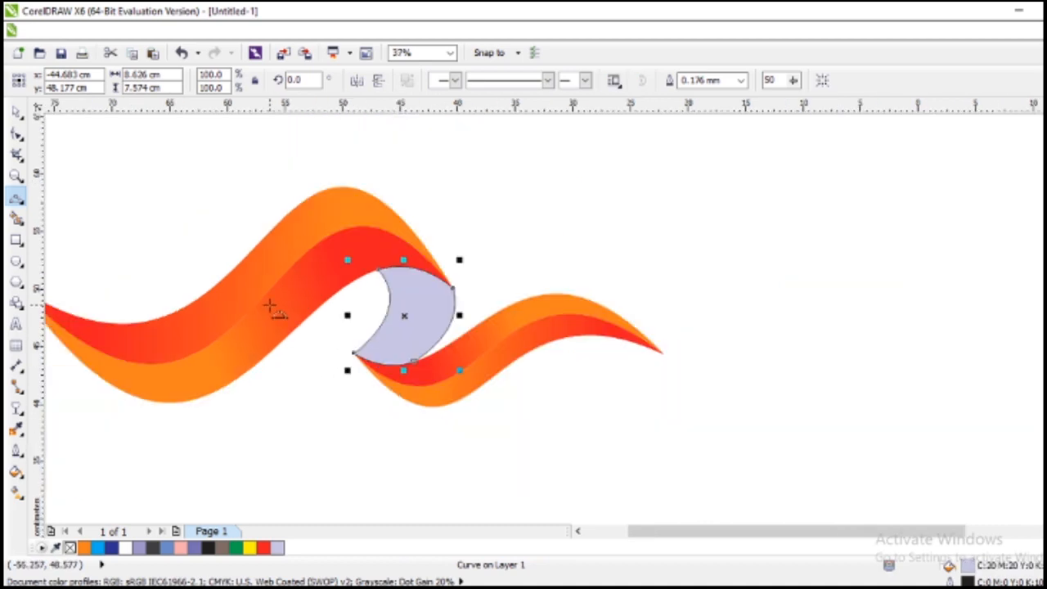
left_click(9, 113)
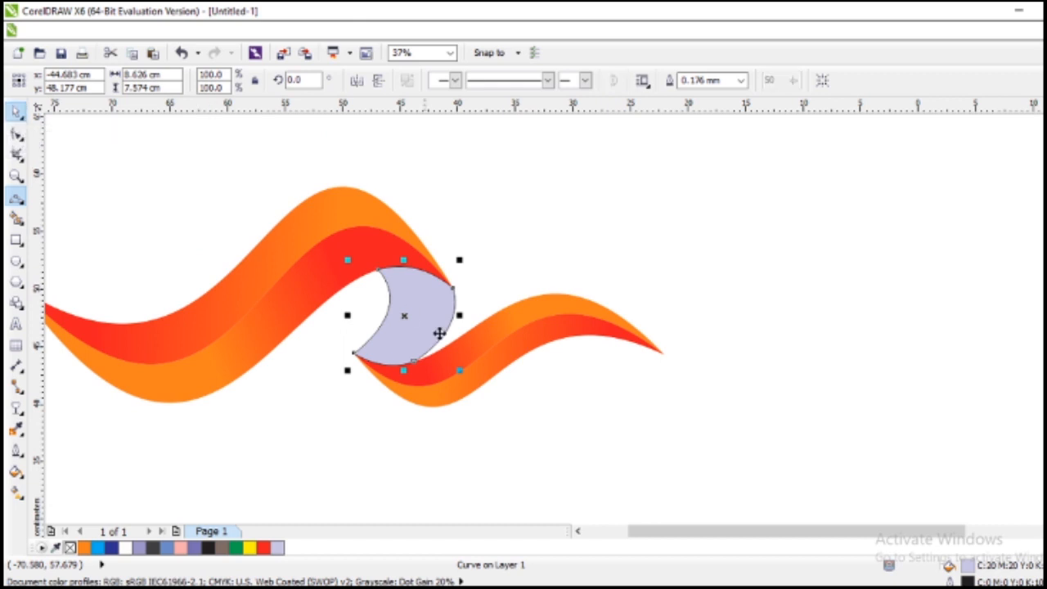
- Apply a two-color radial fountain fill from pale lavender to white to the connecting shape
left_click(15, 472)
left_click(94, 378)
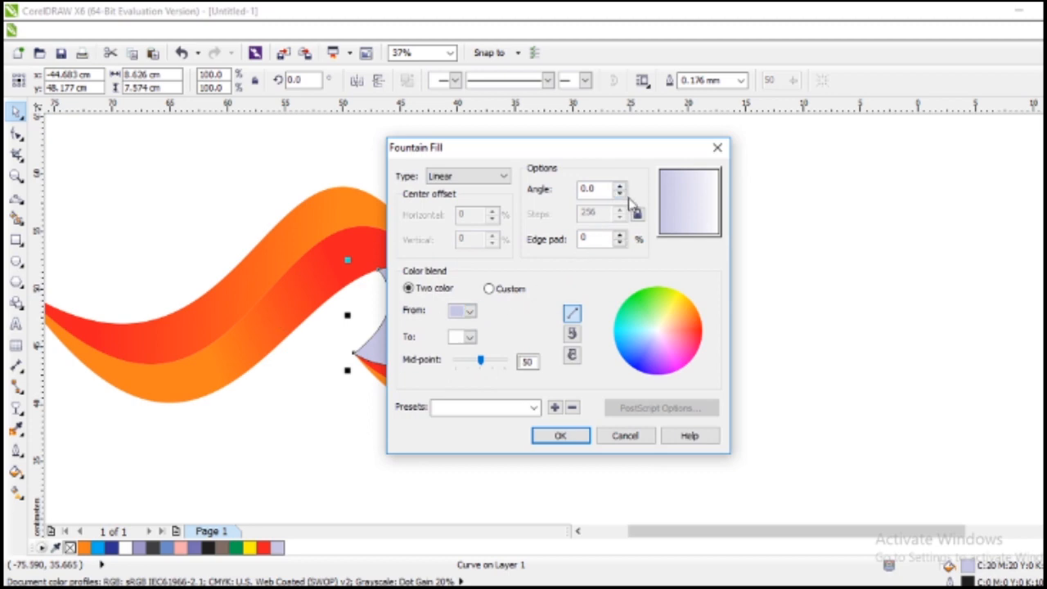
left_click(503, 177)
left_click(491, 183)
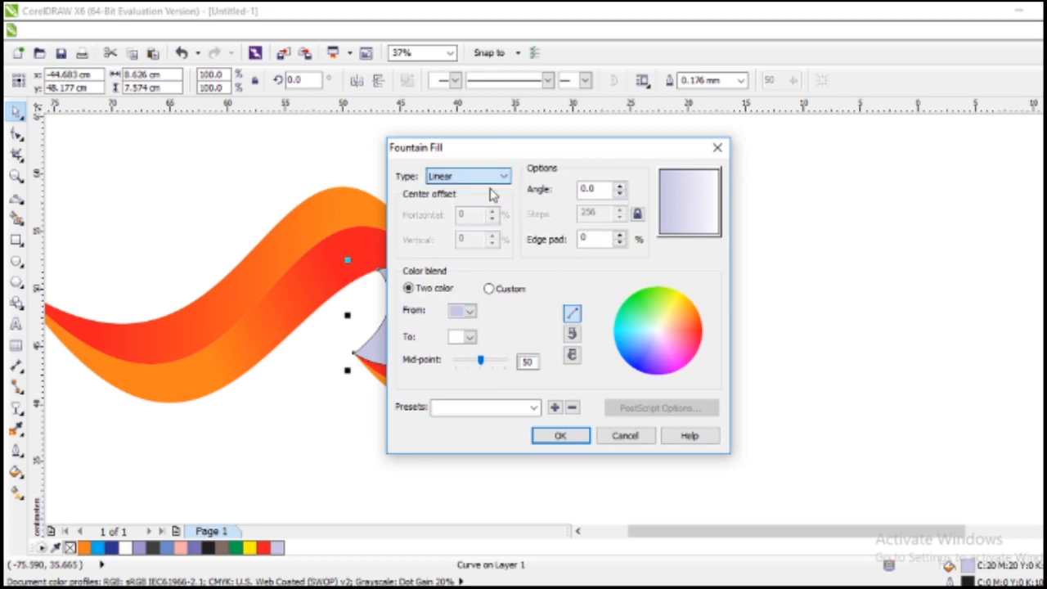
left_click(506, 180)
left_click(477, 209)
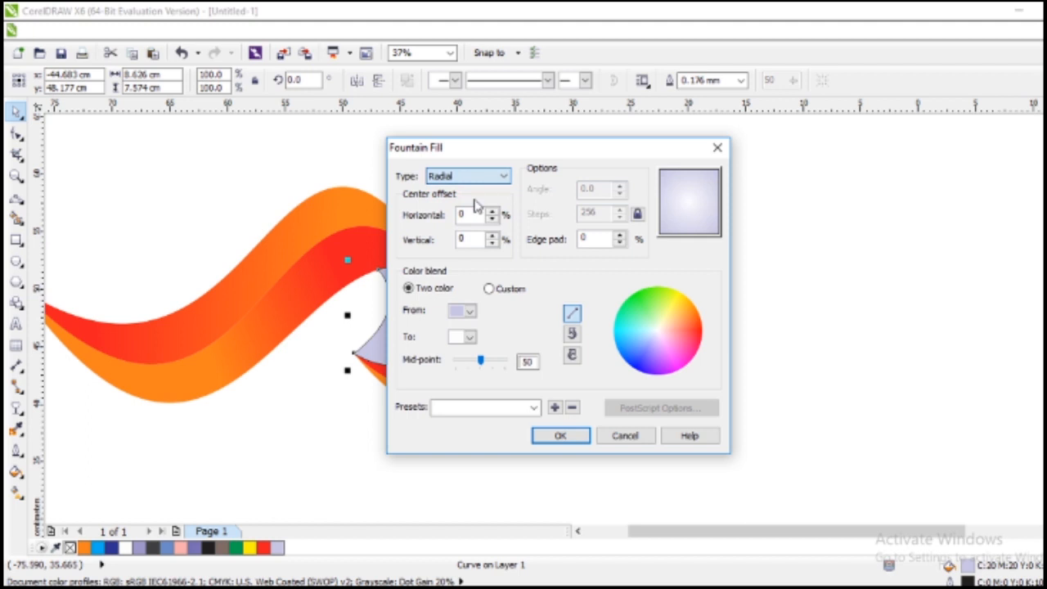
left_click(552, 434)
- Remove the outline from the lavender connecting shape and deselect it
scroll(534, 434, "down", 2)
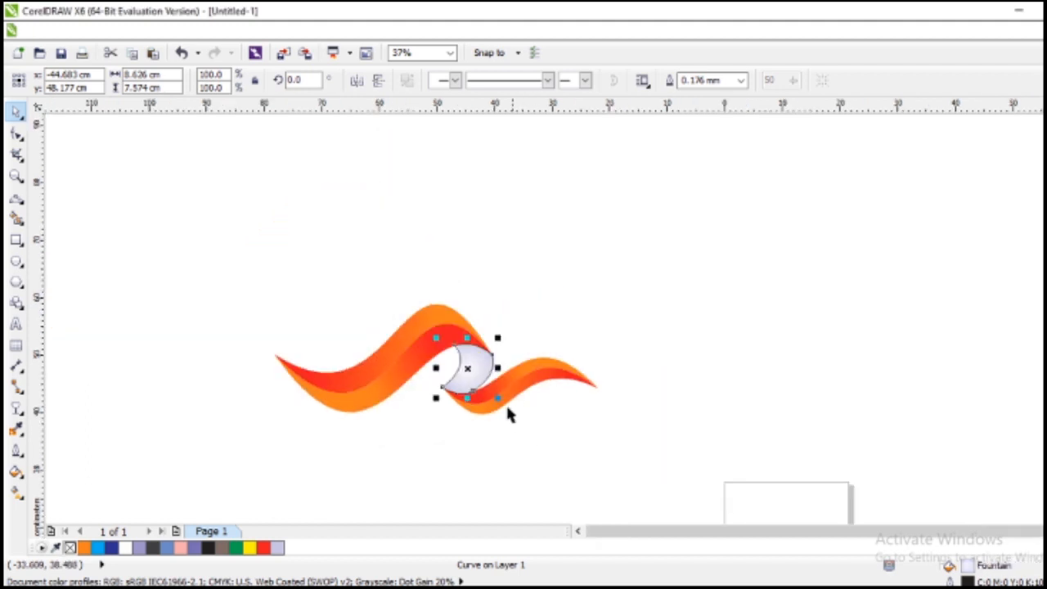
left_click(742, 80)
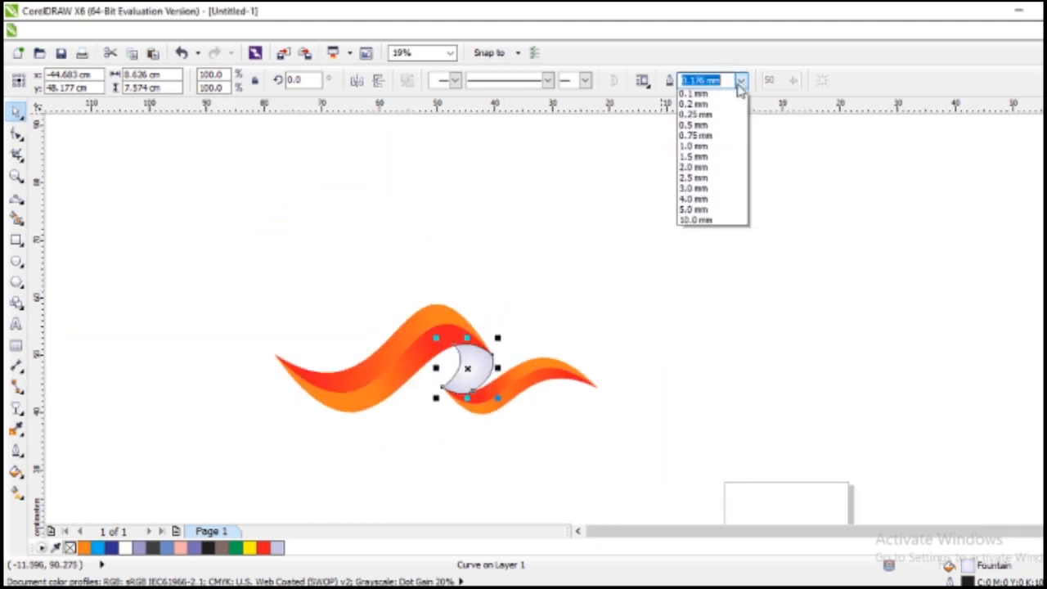
left_click(704, 92)
left_click(603, 346)
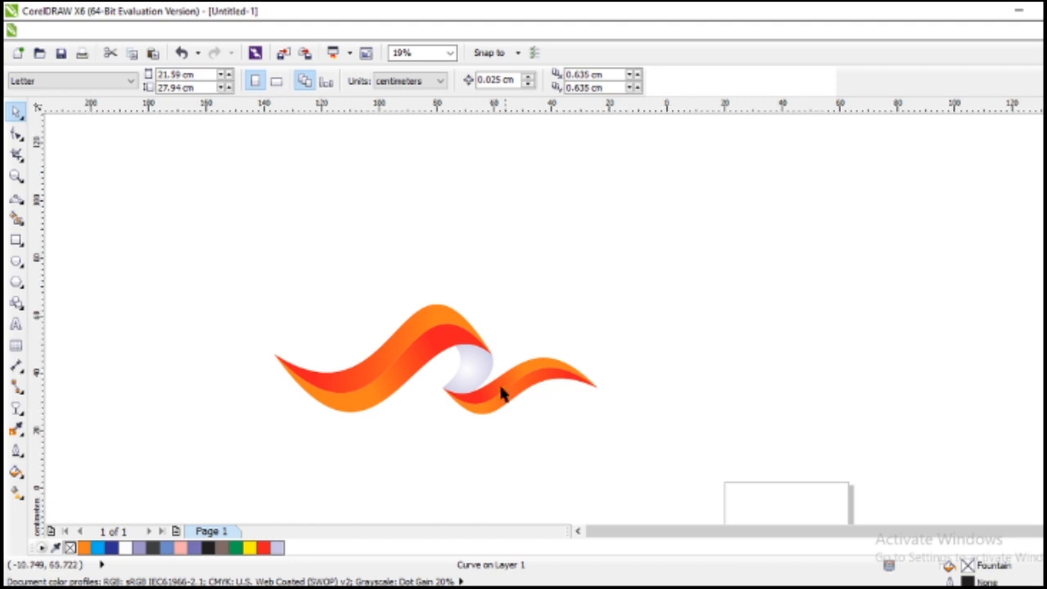
- Shift the lavender shape's lower right node slightly right along the small swoosh and bend its bottom edge to follow the swoosh's upper edge
scroll(494, 397, "down", 2)
scroll(549, 331, "up", 4)
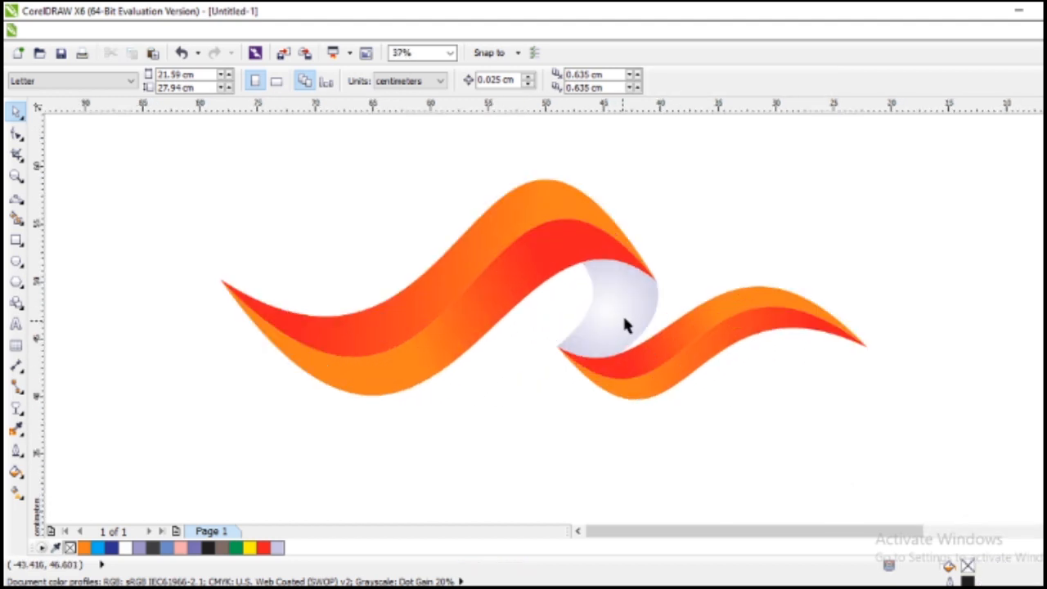
key("F10")
left_click(623, 326)
scroll(629, 351, "up", 2)
scroll(631, 355, "up", 2)
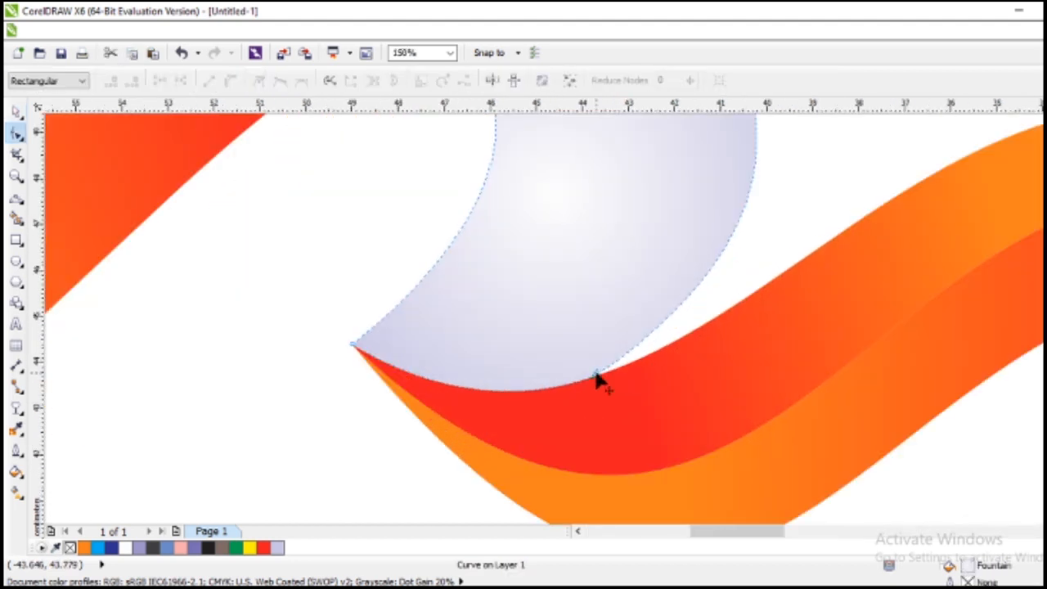
left_click_drag(598, 375, 613, 373)
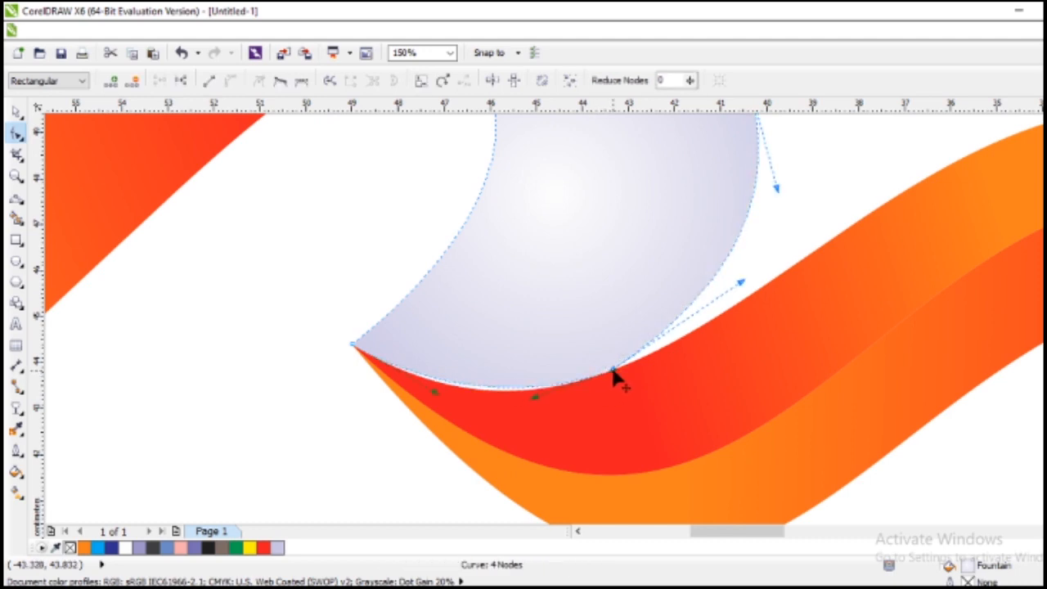
left_click_drag(536, 399, 518, 404)
scroll(603, 355, "down", 2)
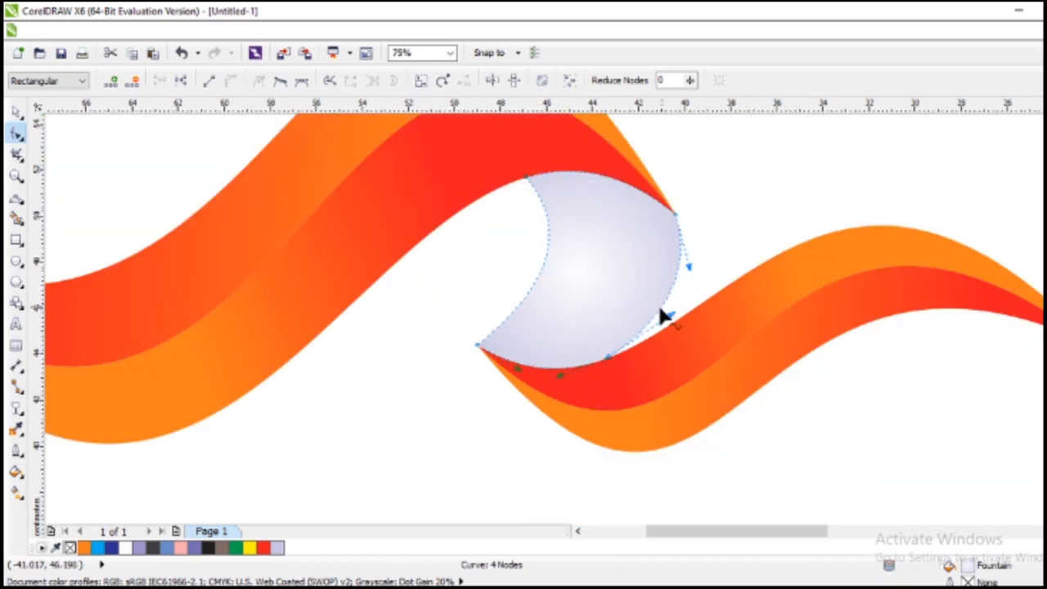
- Slide the lavender shape's lower right node further along the small swoosh's upper edge and refit its bottom edge to the swoosh
scroll(659, 317, "up", 2)
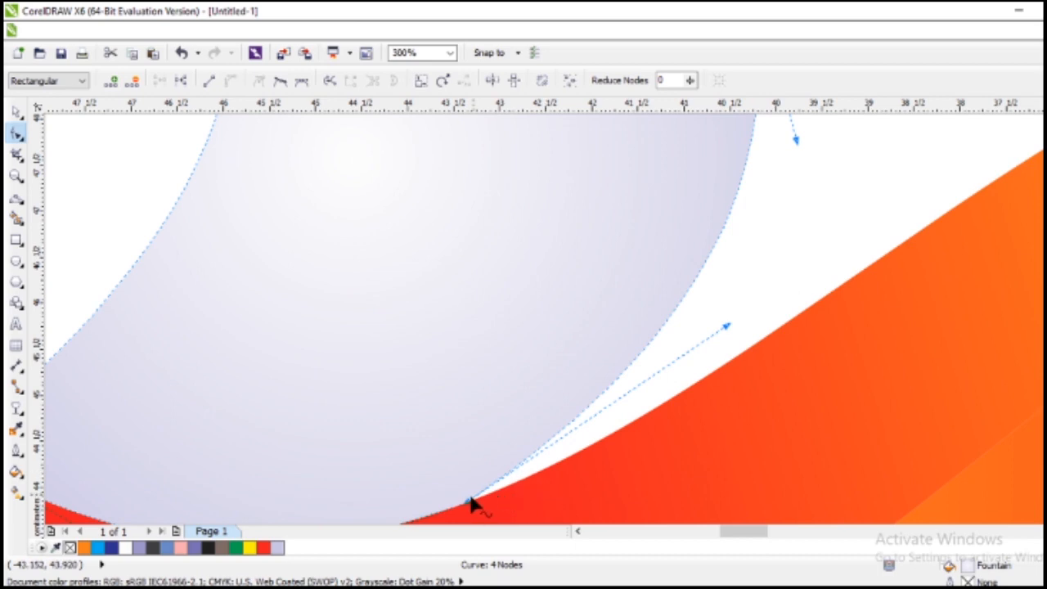
left_click_drag(468, 502, 501, 494)
scroll(426, 519, "down", 1)
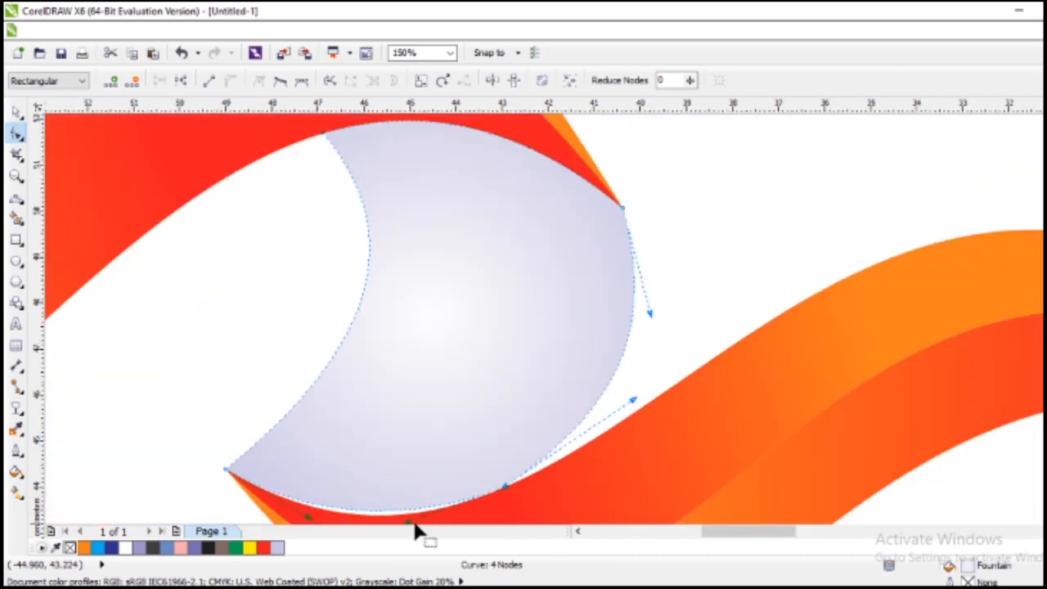
left_click_drag(407, 521, 407, 511)
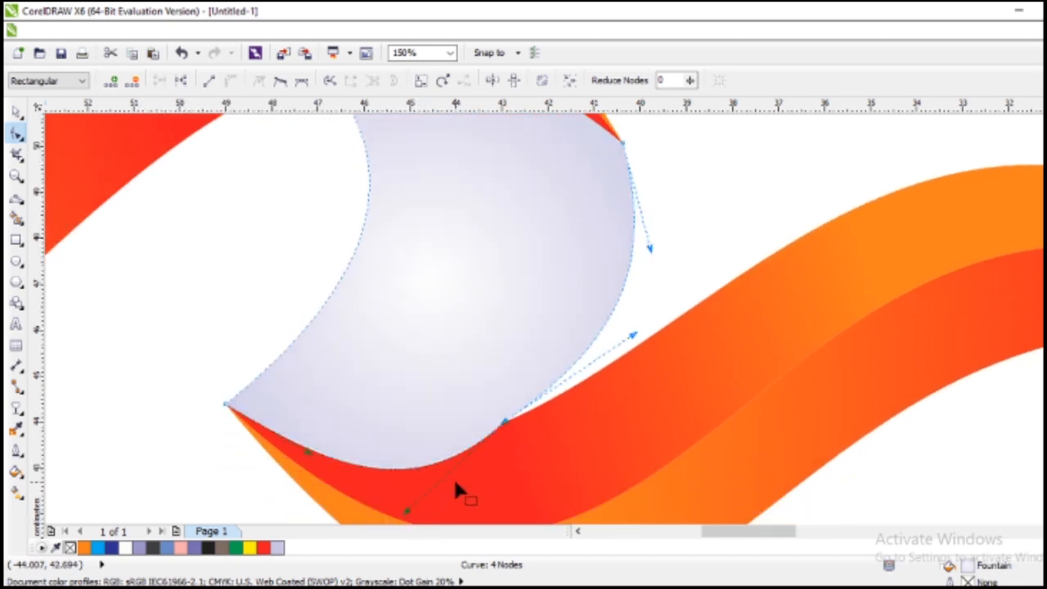
key("ctrl+z")
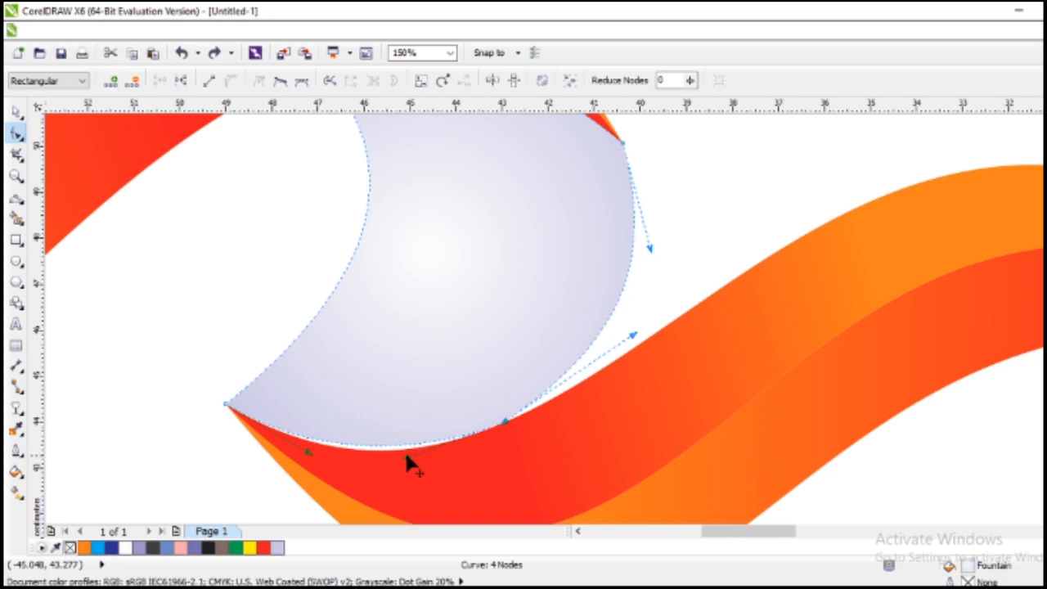
left_click_drag(405, 455, 392, 468)
scroll(608, 326, "down", 2)
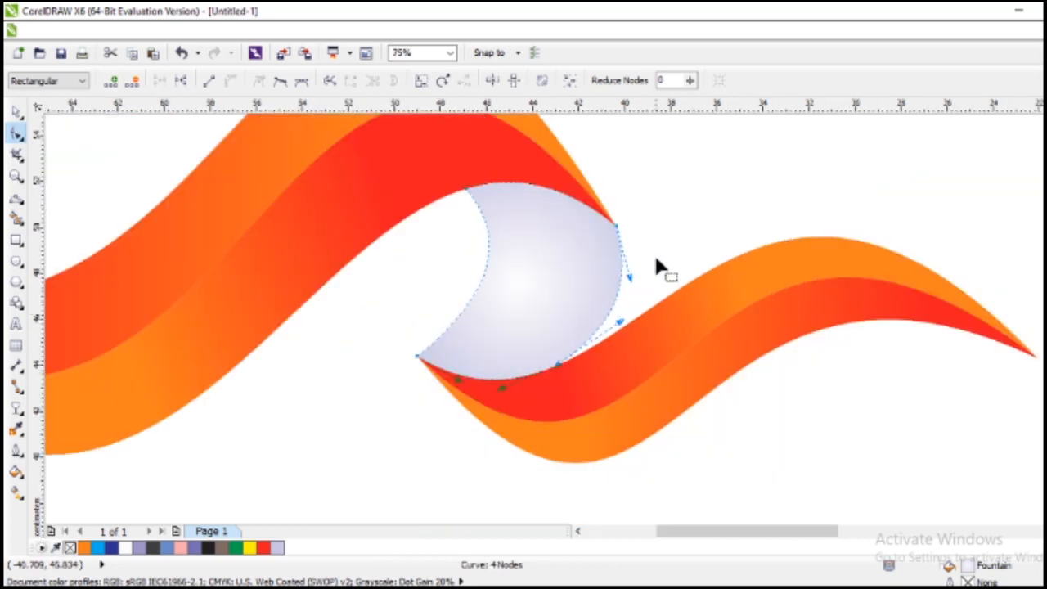
- Slightly adjust the lower curve handle of the lavender shape's right edge and deselect the shape
left_click_drag(619, 327, 618, 321)
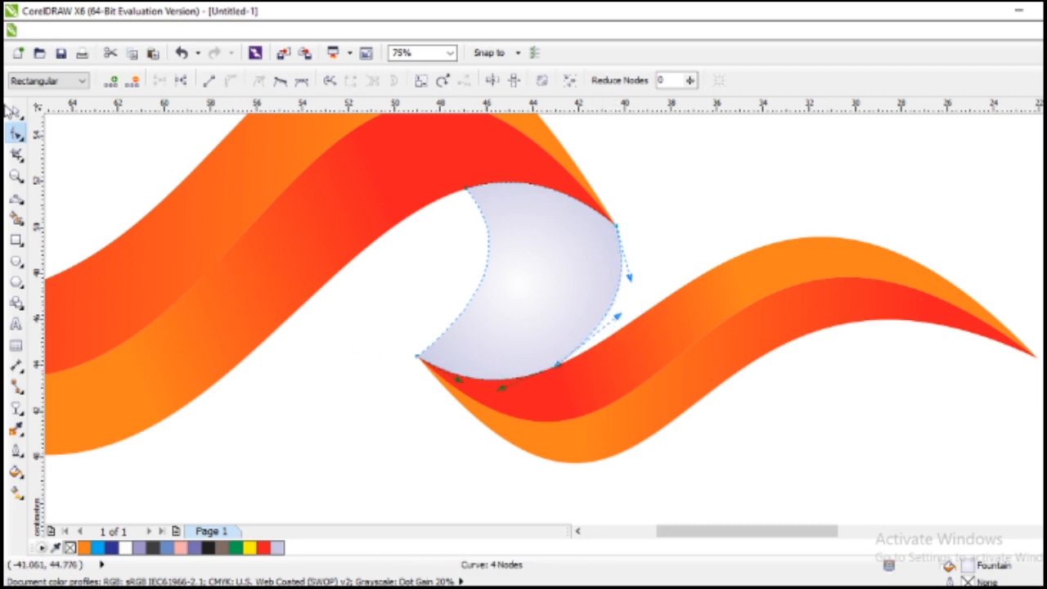
left_click(16, 111)
left_click(324, 288)
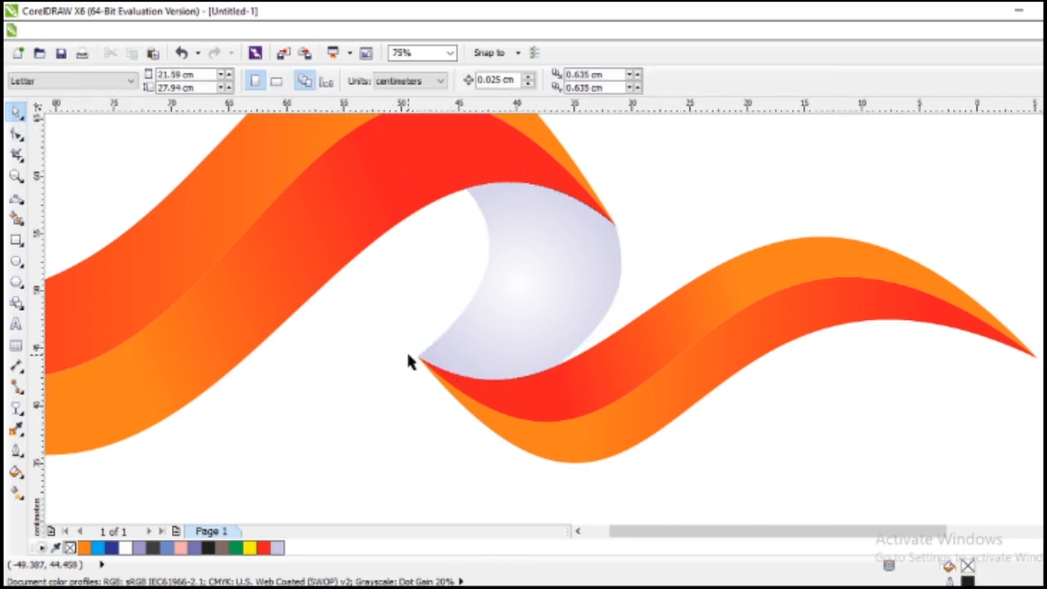
- Nudge the lavender shape's lower right node up along the small swoosh and bend the bottom edge to close the white gap
scroll(409, 362, "down", 5)
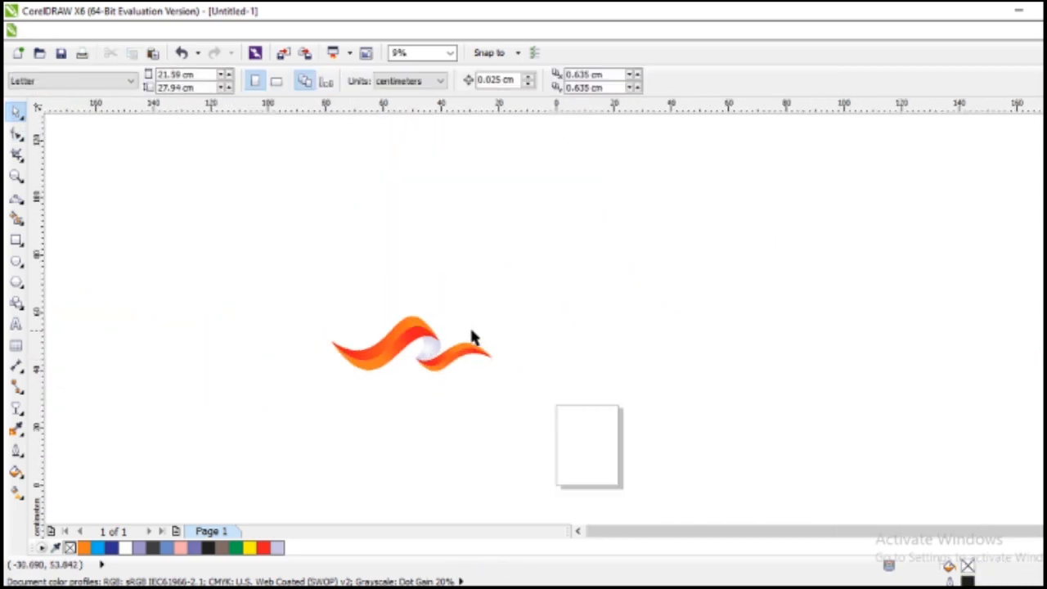
scroll(472, 337, "up", 1)
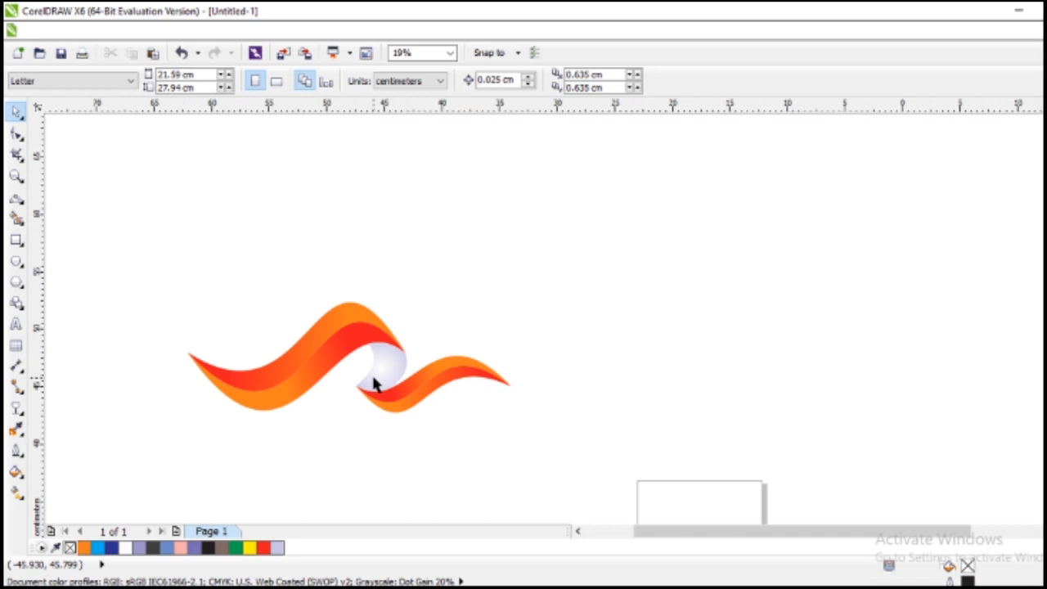
scroll(373, 385, "up", 1)
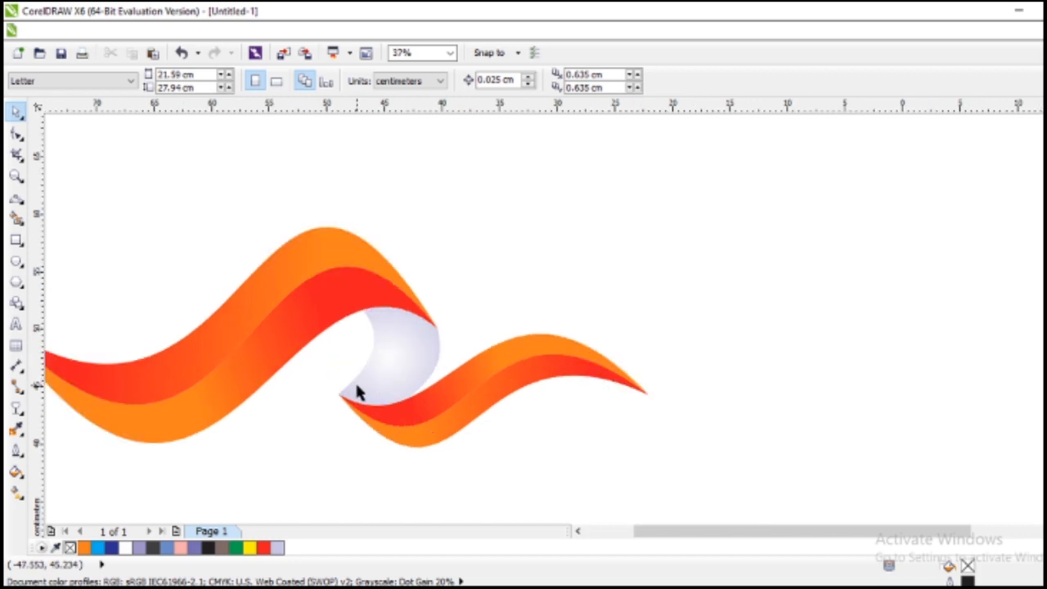
scroll(386, 383, "up", 1)
left_click(404, 385)
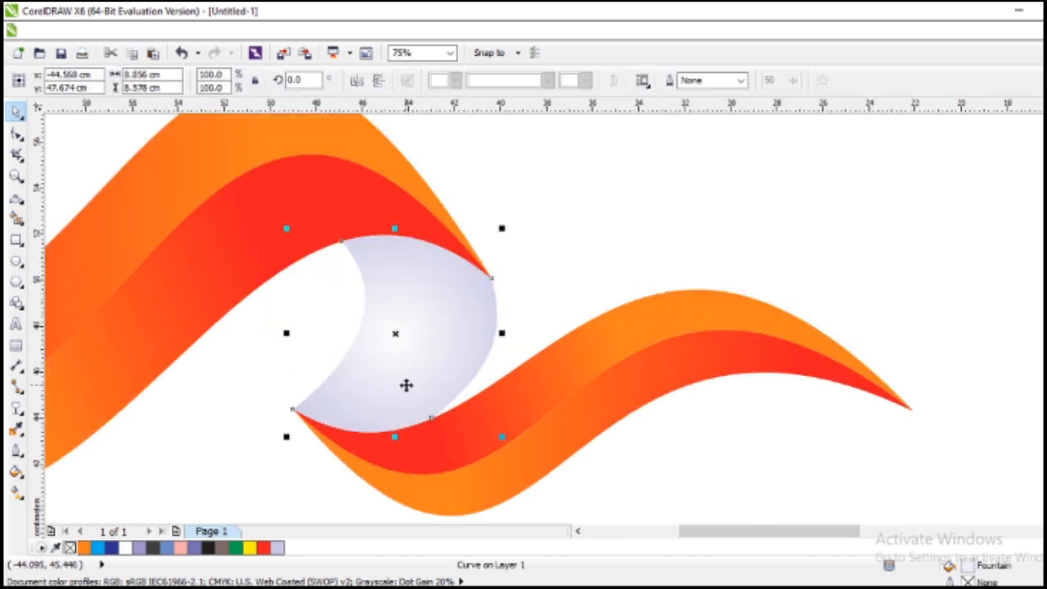
key("F10")
scroll(418, 410, "up", 1)
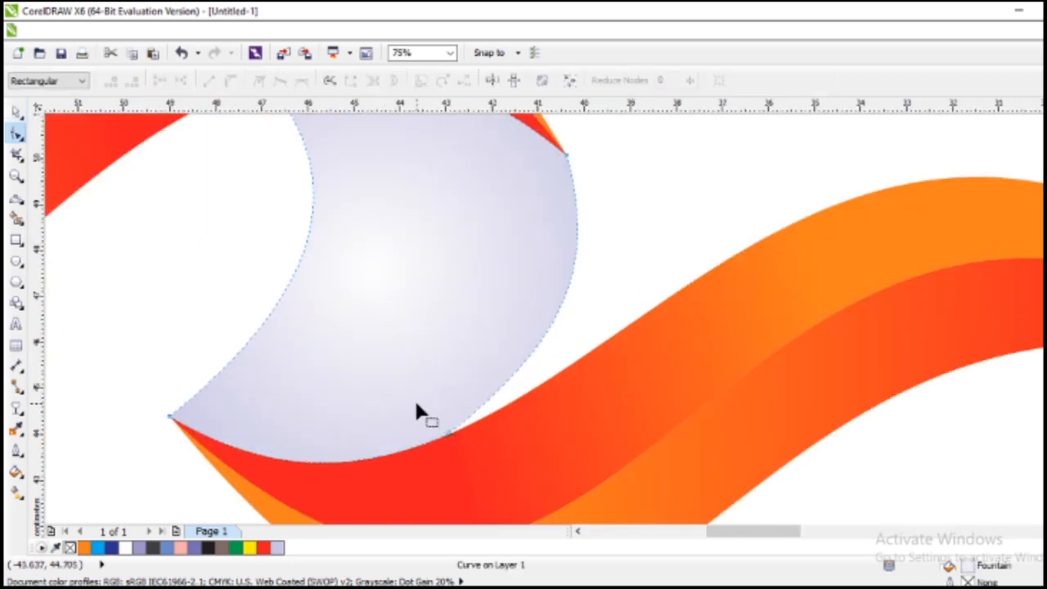
left_click(449, 434)
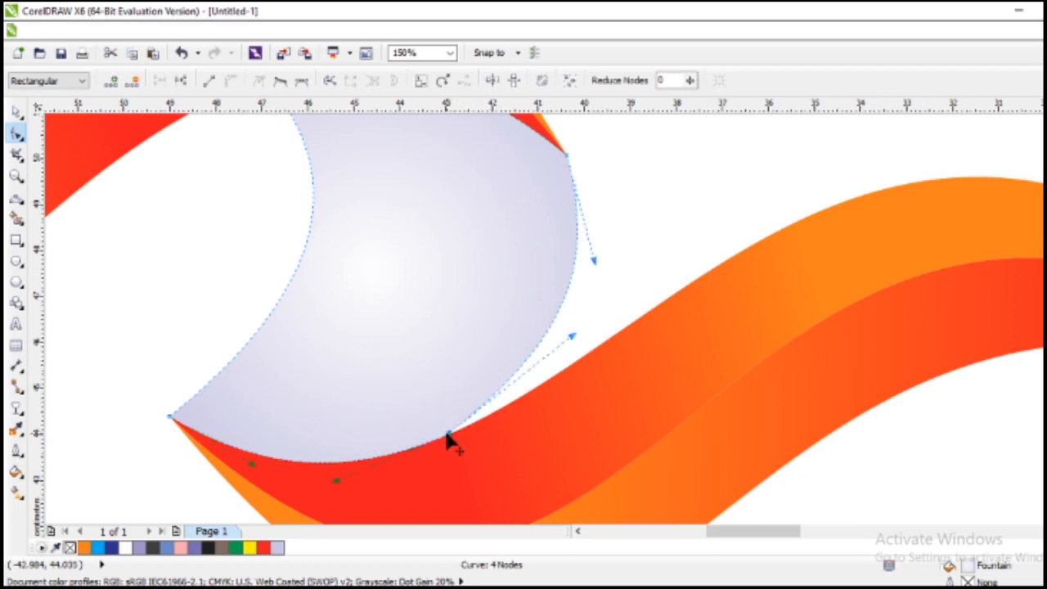
left_click_drag(451, 437, 465, 430)
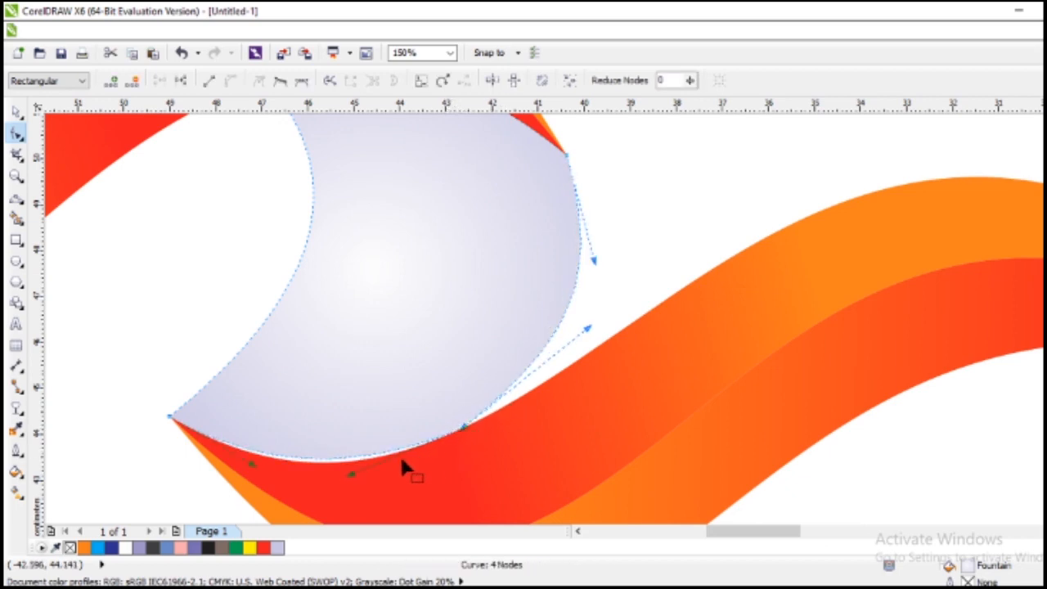
left_click_drag(350, 475, 427, 442)
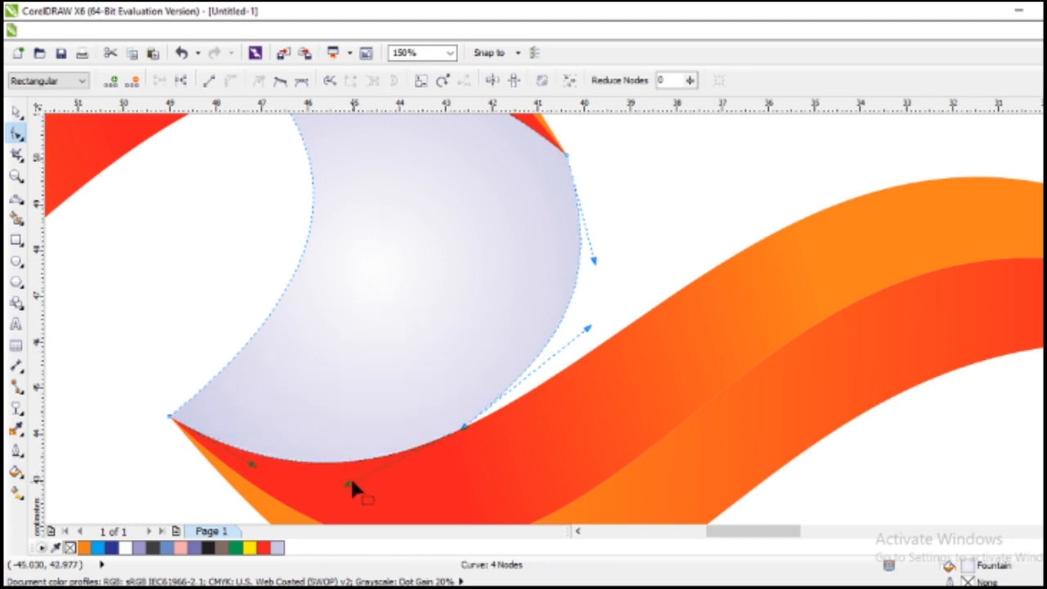
- Pull the upper curve handle of the lavender shape's right edge slightly inward to reduce its bulge, and deselect the shape
left_click_drag(594, 261, 584, 261)
scroll(593, 315, "down", 2)
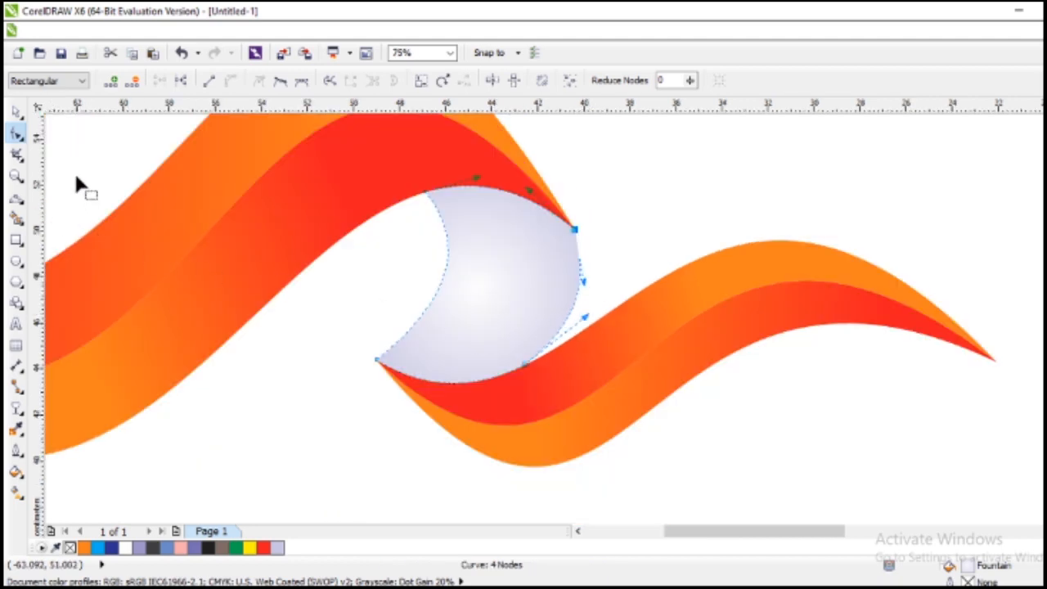
left_click(13, 109)
left_click(357, 299)
scroll(360, 301, "down", 2)
scroll(365, 311, "down", 1)
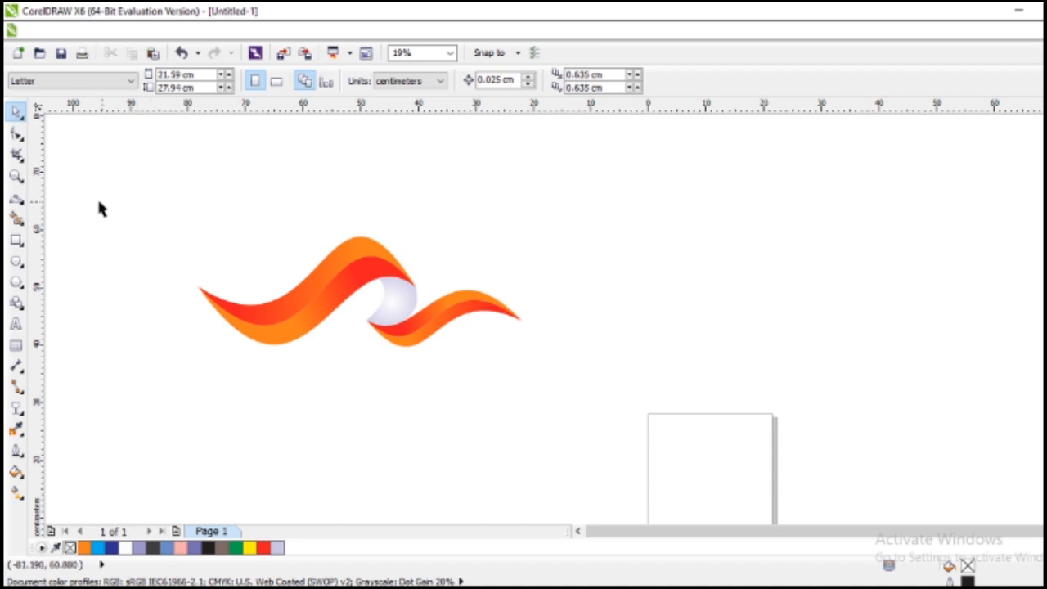
- Add the artistic text MAJINGKLAK at about 99 pt in the empty area to the right of the logo
left_click(17, 324)
left_click(324, 389)
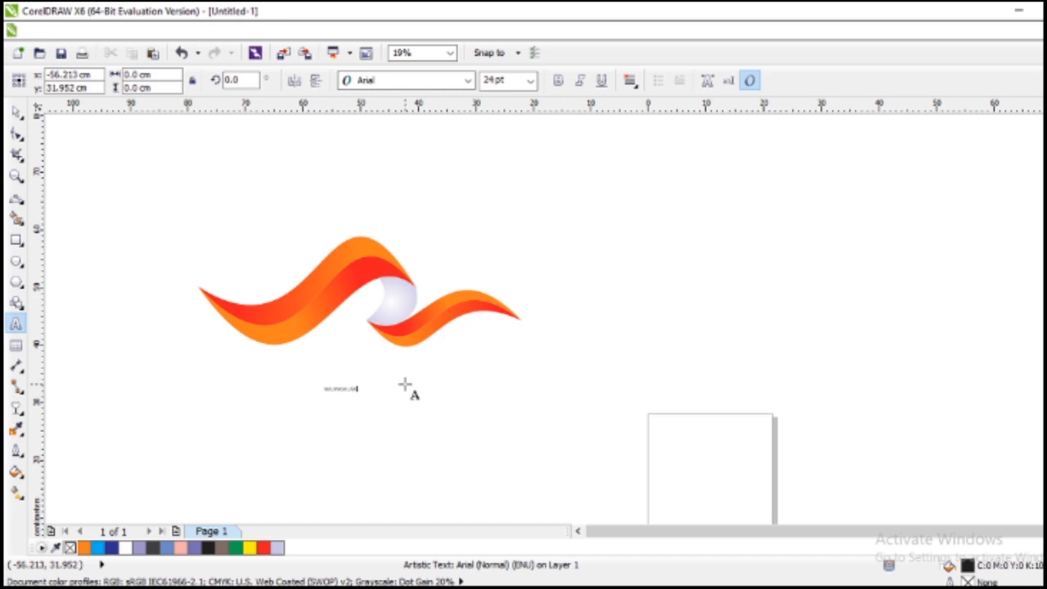
key("Escape")
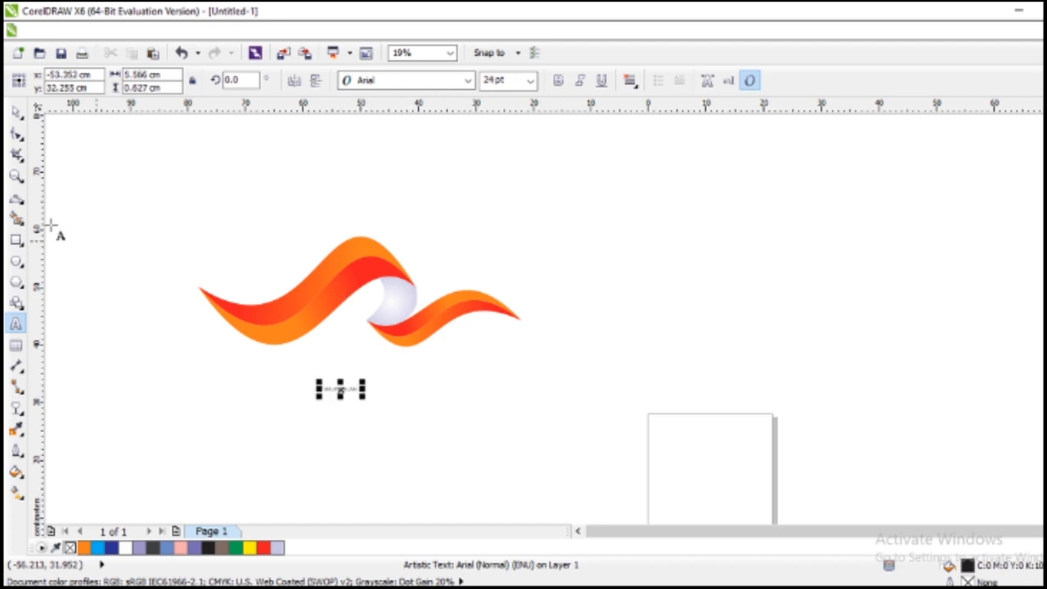
left_click_drag(366, 394, 276, 405)
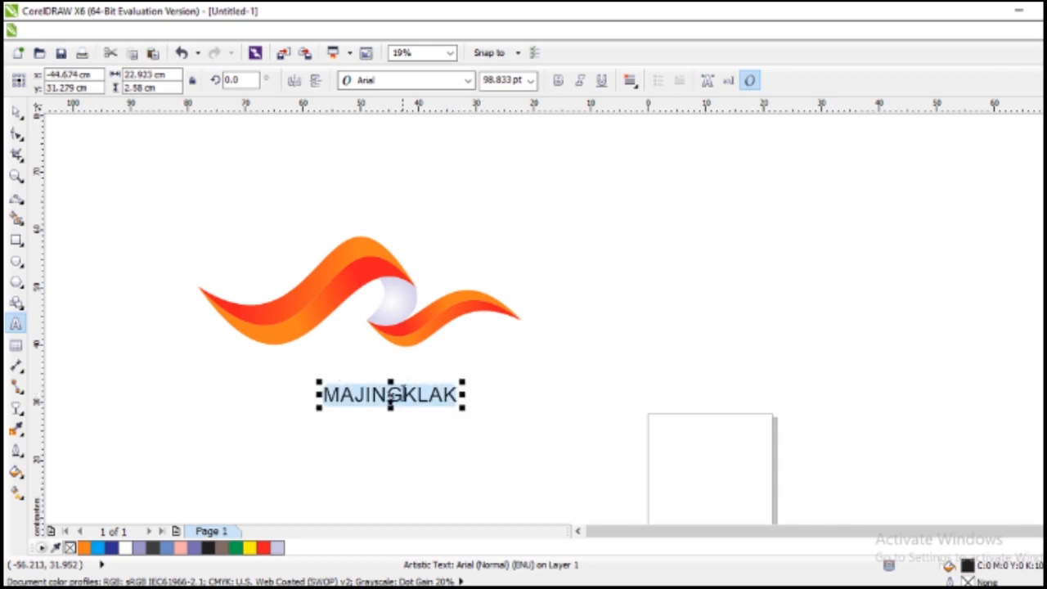
left_click_drag(390, 398, 655, 325)
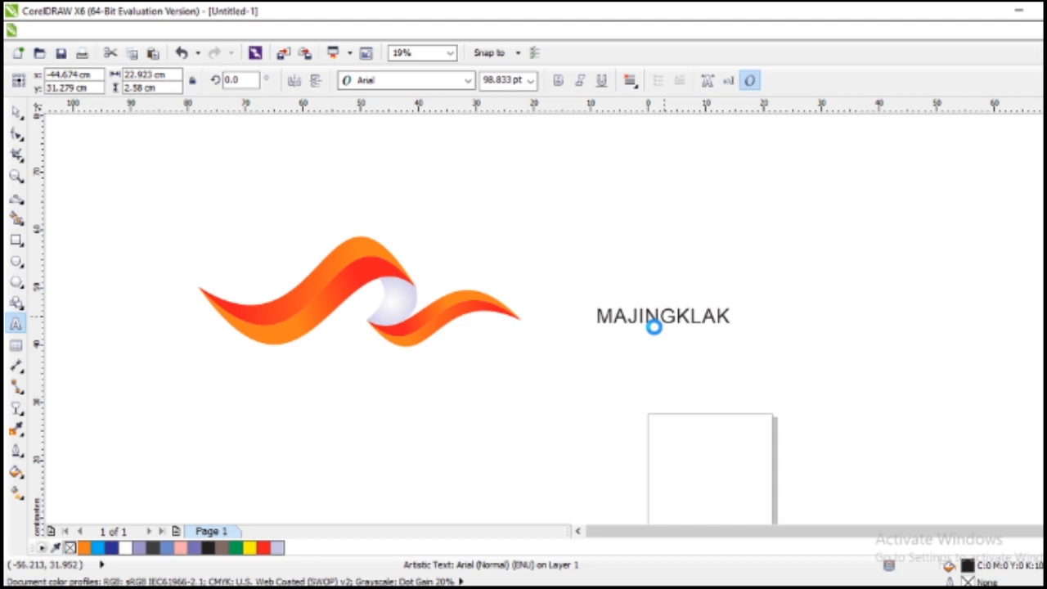
- Set the font of the MAJINGKLAK text to Impact
left_click(467, 80)
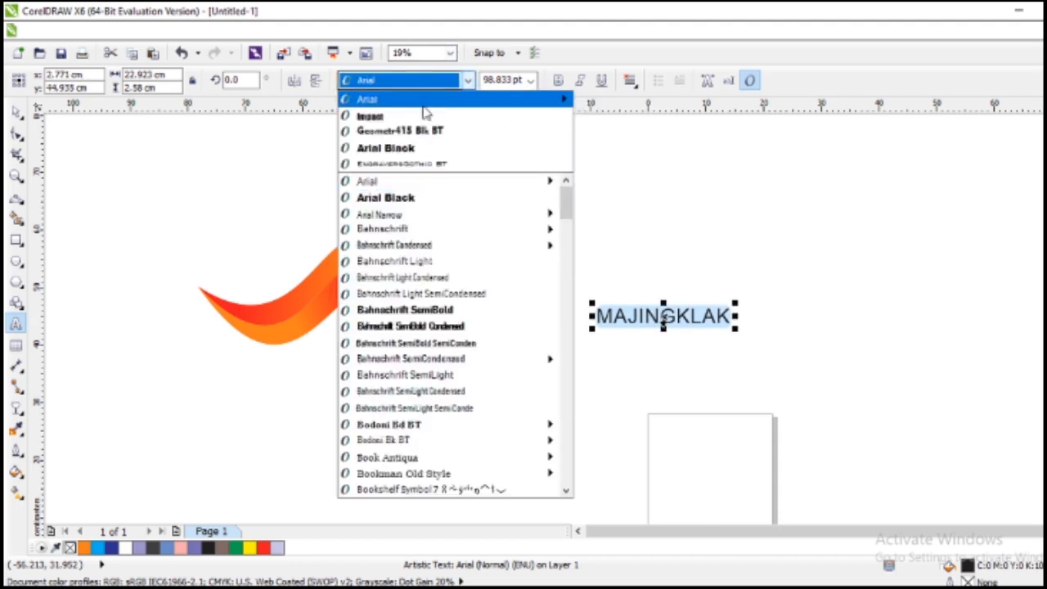
left_click(385, 116)
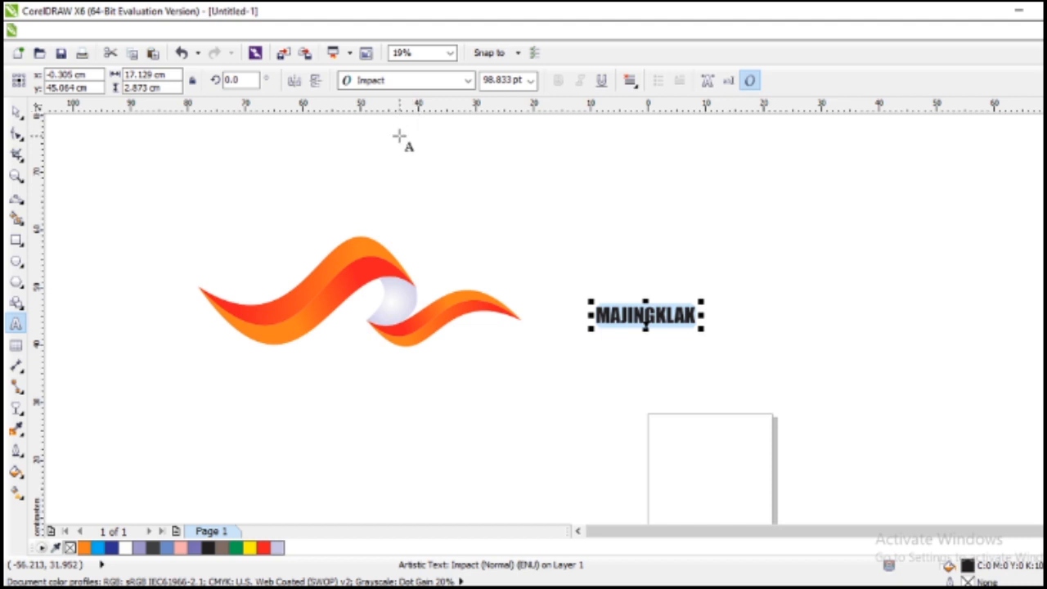
left_click(467, 80)
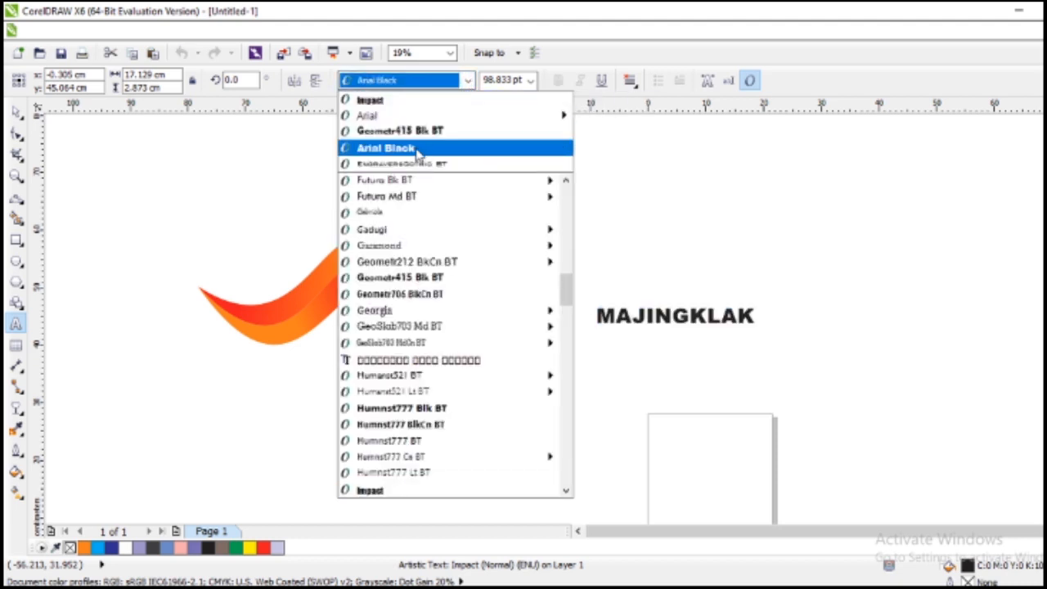
left_click(390, 101)
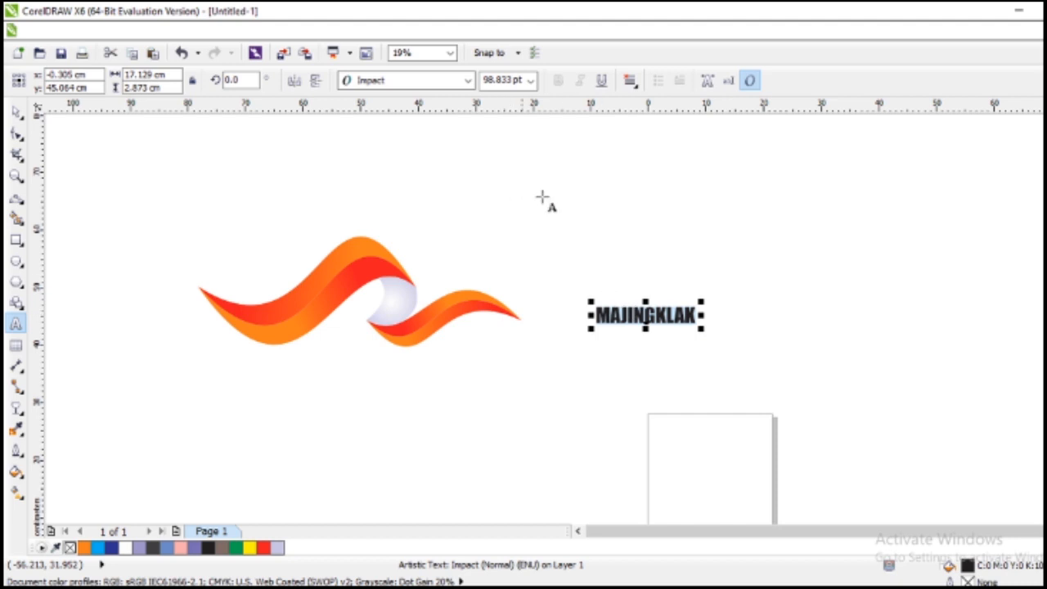
- Give the MAJINGKLAK text a white outline 1.5 mm wide
double_click(969, 581)
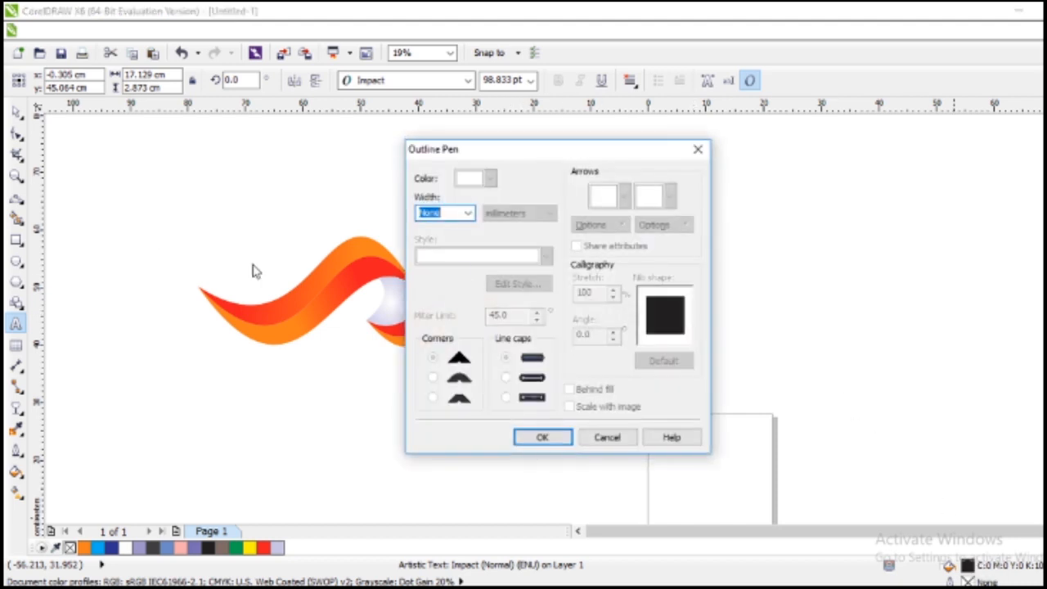
left_click(468, 213)
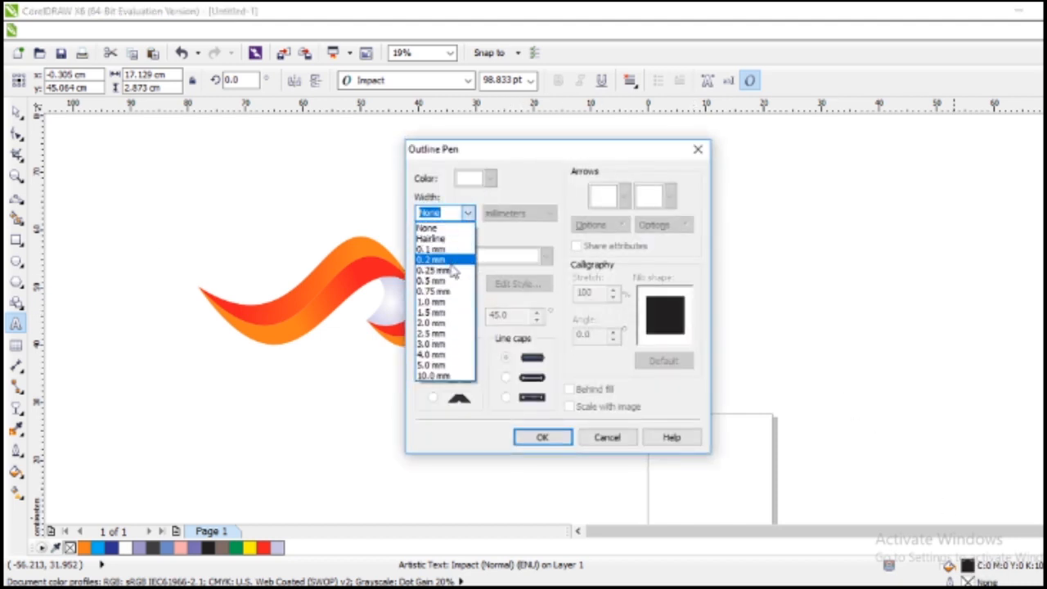
left_click(437, 312)
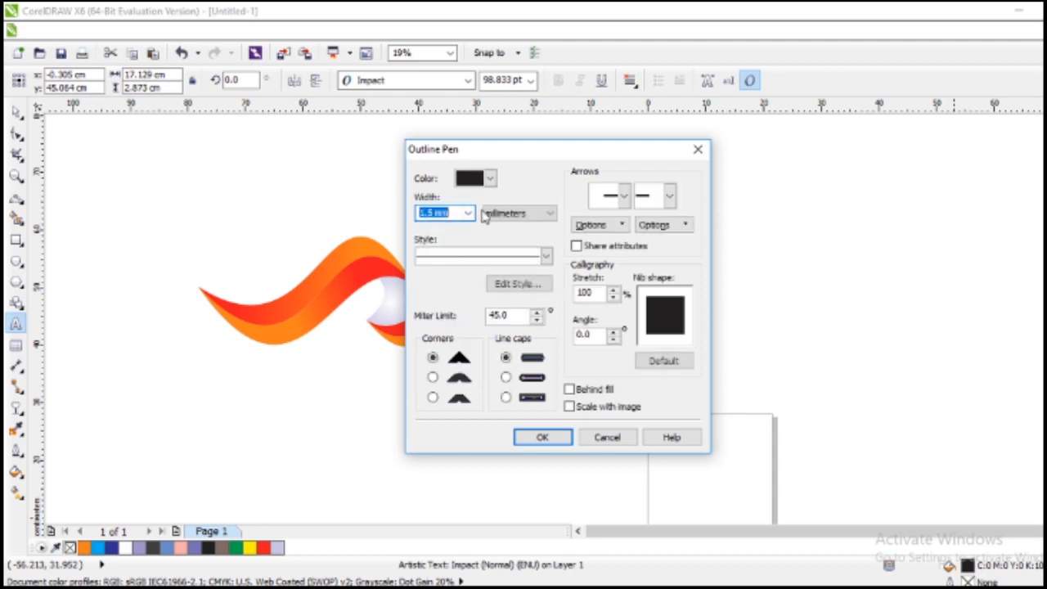
left_click(491, 178)
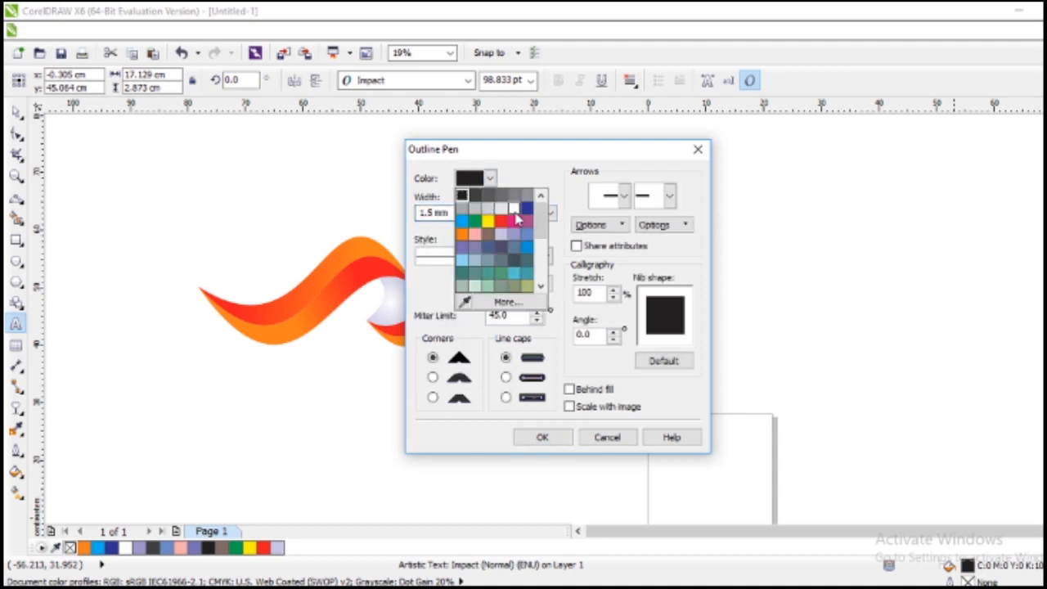
left_click(514, 208)
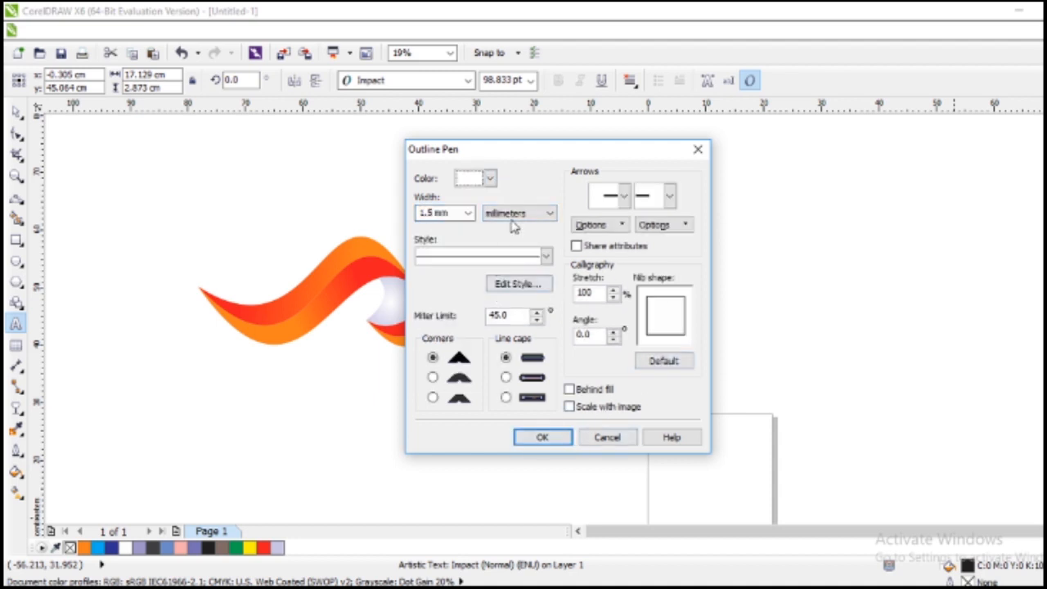
left_click(548, 439)
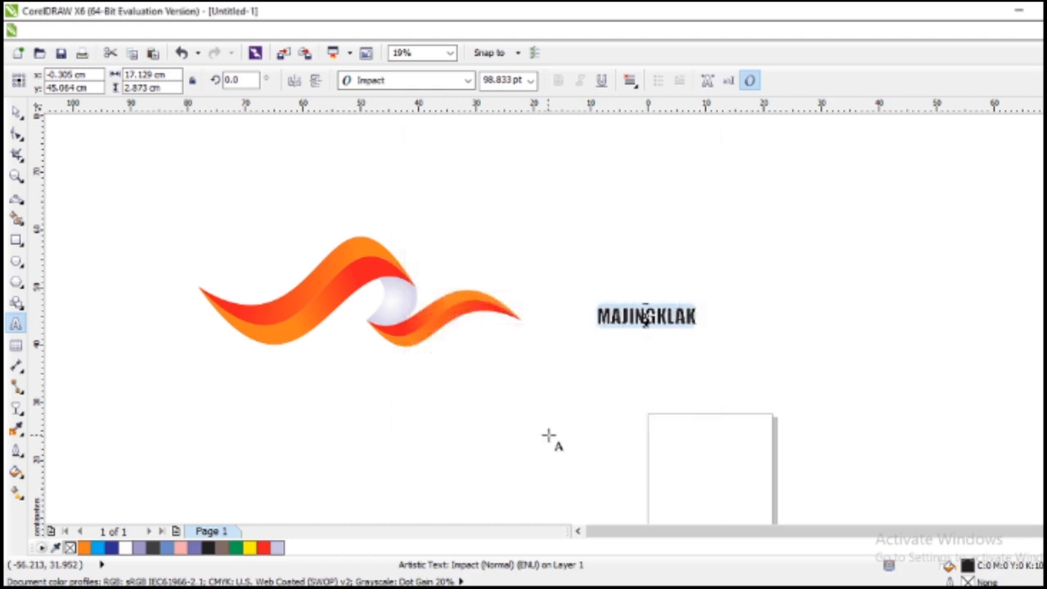
- Fill the MAJINGKLAK text with Cyan from the CMYK palette
left_click(732, 397)
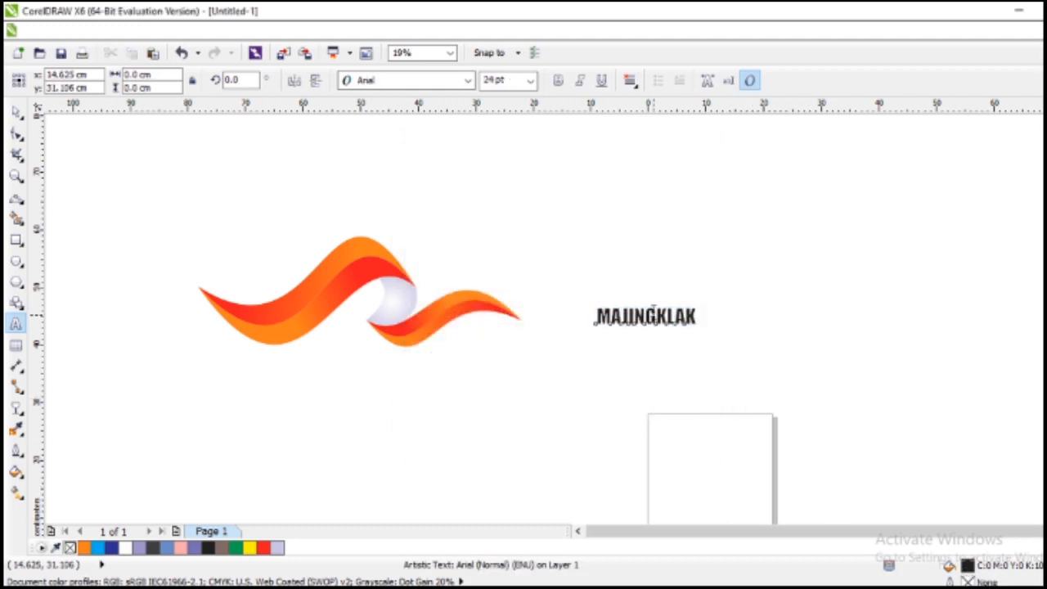
left_click(651, 316)
left_click_drag(694, 309, 577, 306)
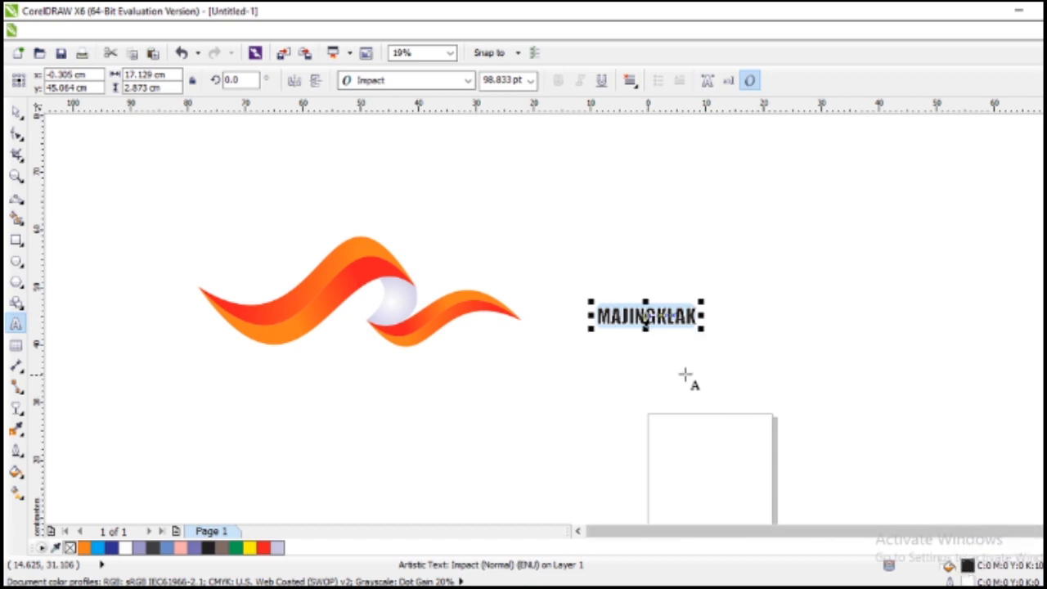
double_click(969, 566)
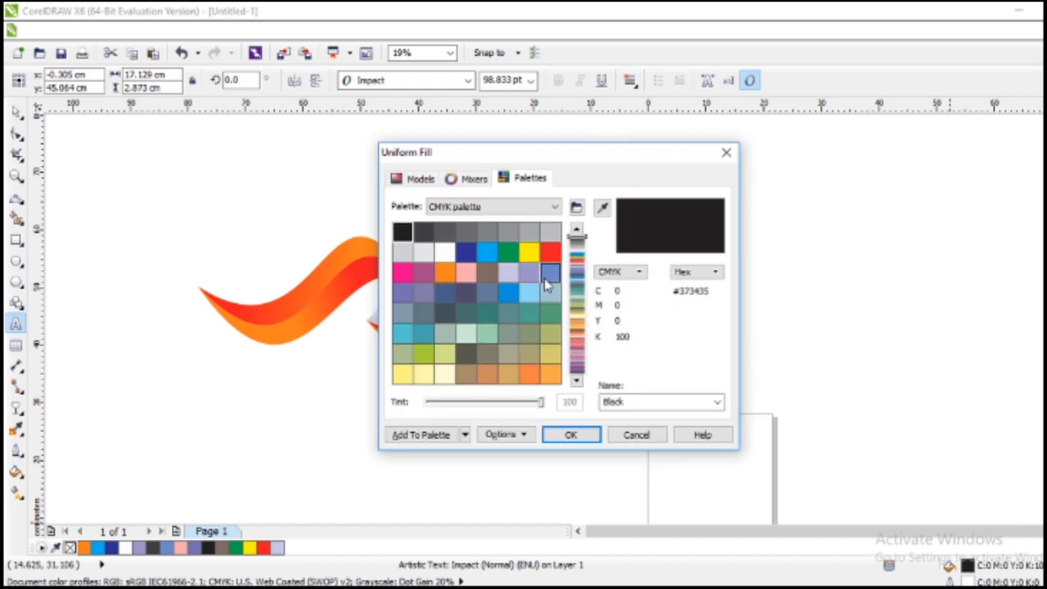
left_click(487, 252)
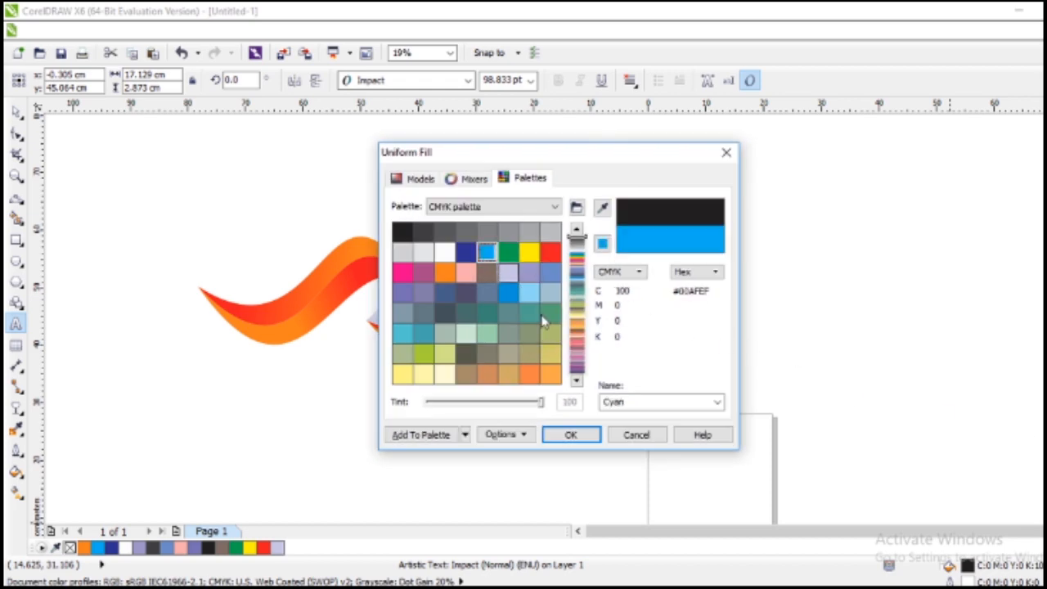
left_click(588, 436)
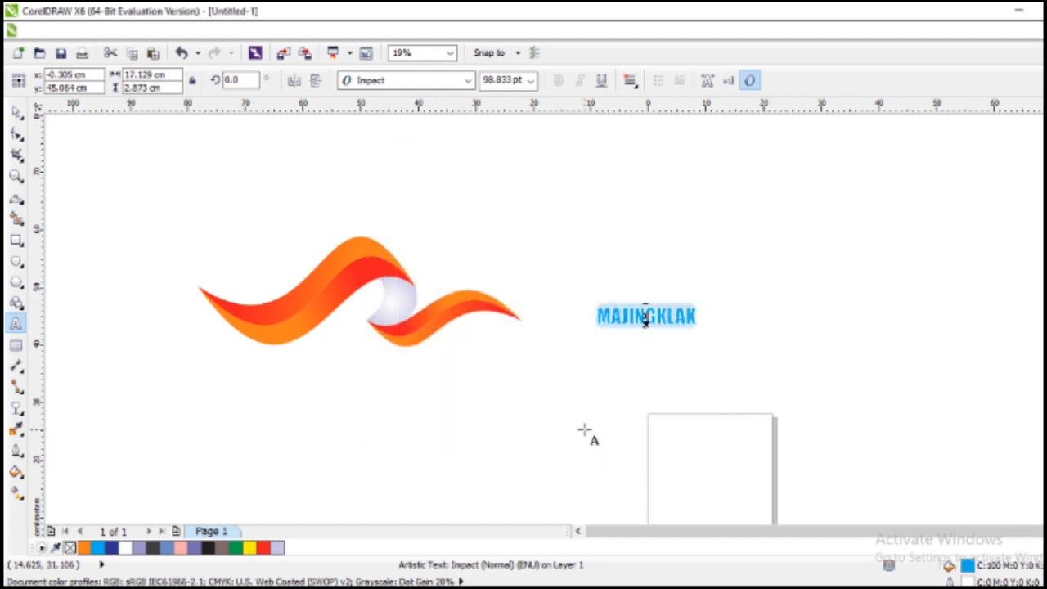
- Place the MAJINGKLAK text behind the larger orange swoosh and enlarge it to about 190 pt
left_click(17, 112)
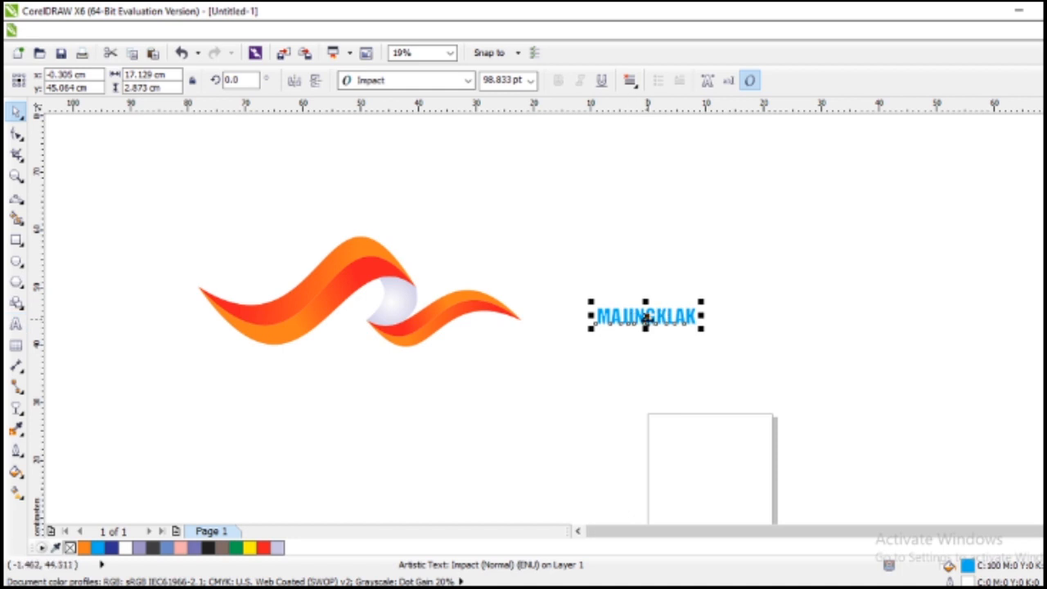
left_click_drag(647, 318, 325, 286)
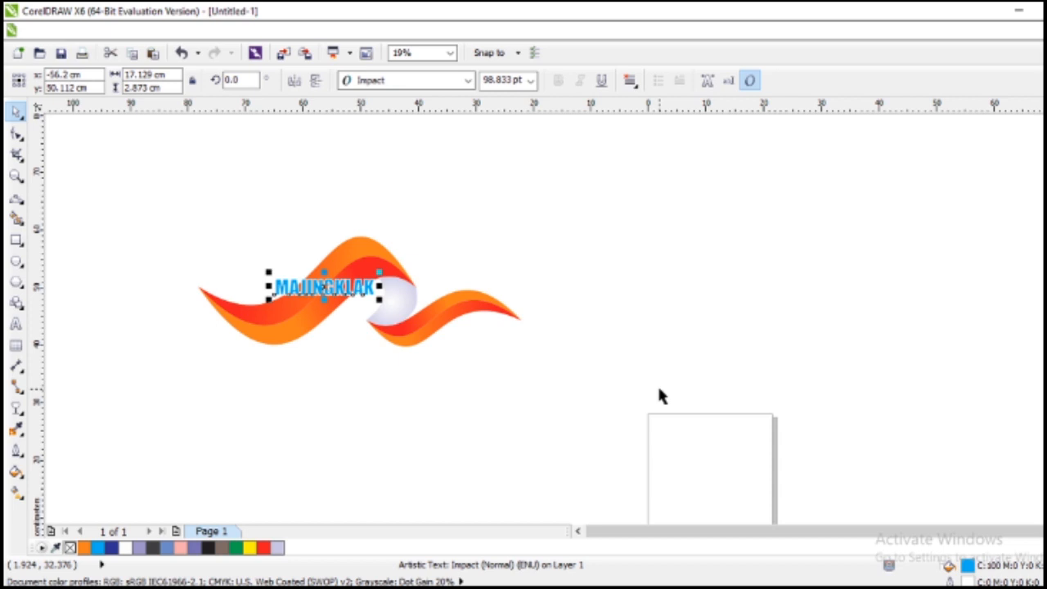
key("shift+Page_Down")
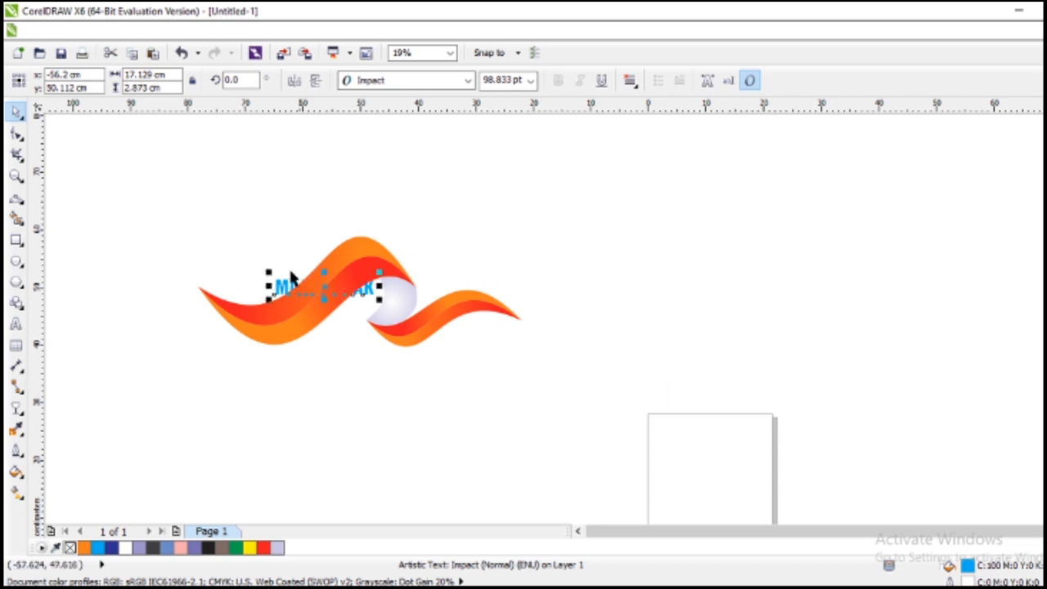
left_click_drag(271, 270, 180, 244)
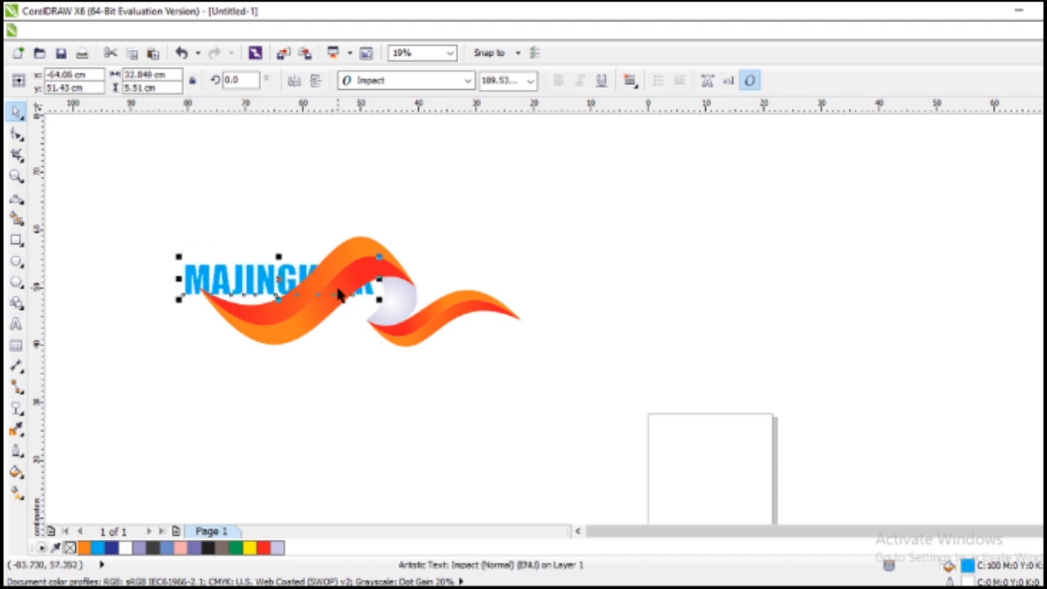
left_click_drag(278, 275, 320, 297)
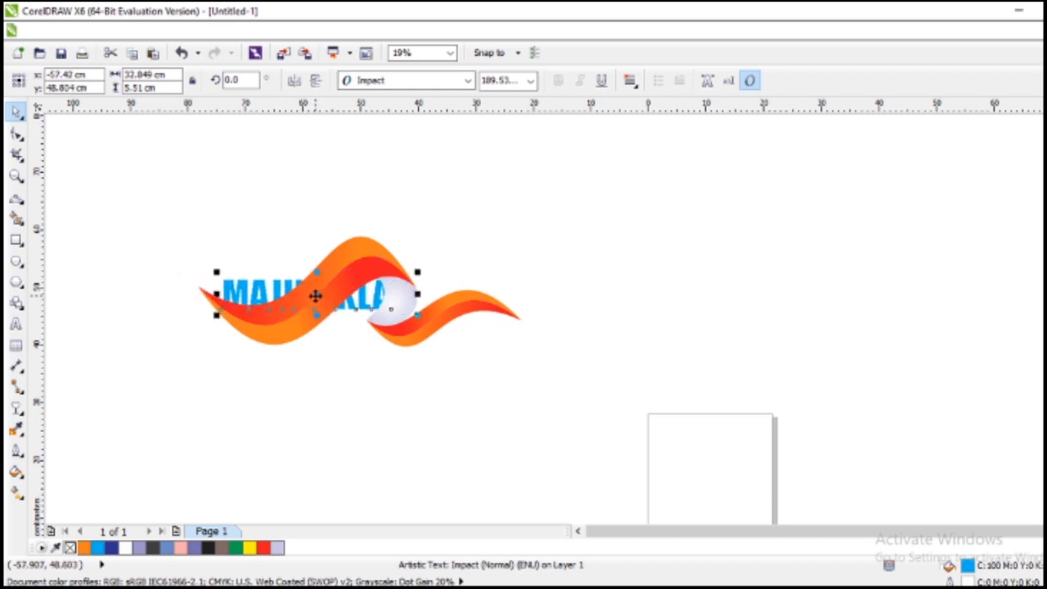
- Send the lavender shape to the back, behind the MAJINGKLAK text, and deselect it
left_click(462, 365)
left_click(401, 312)
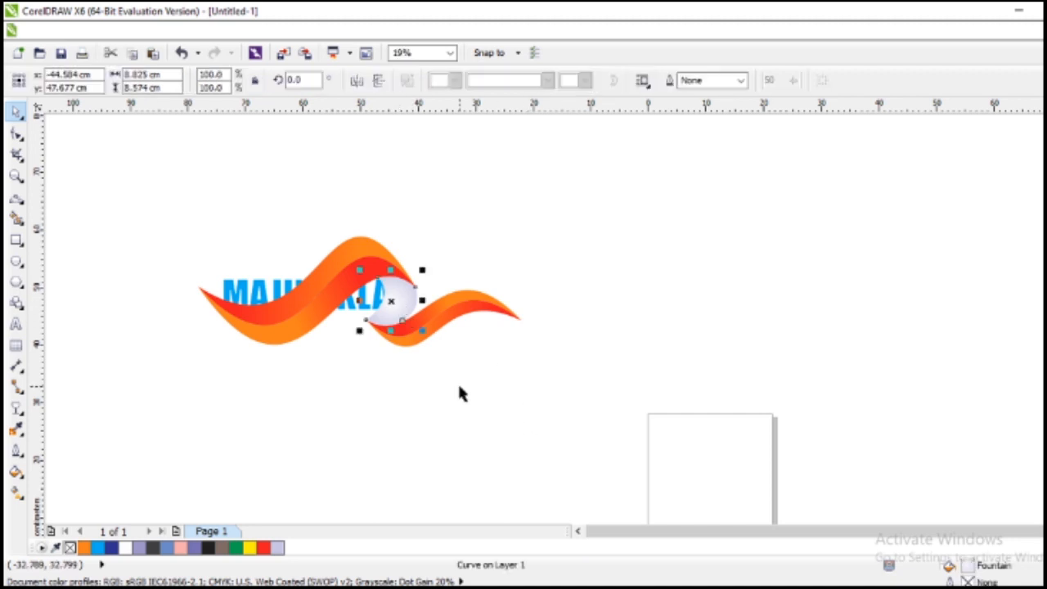
key("shift+Page_Down")
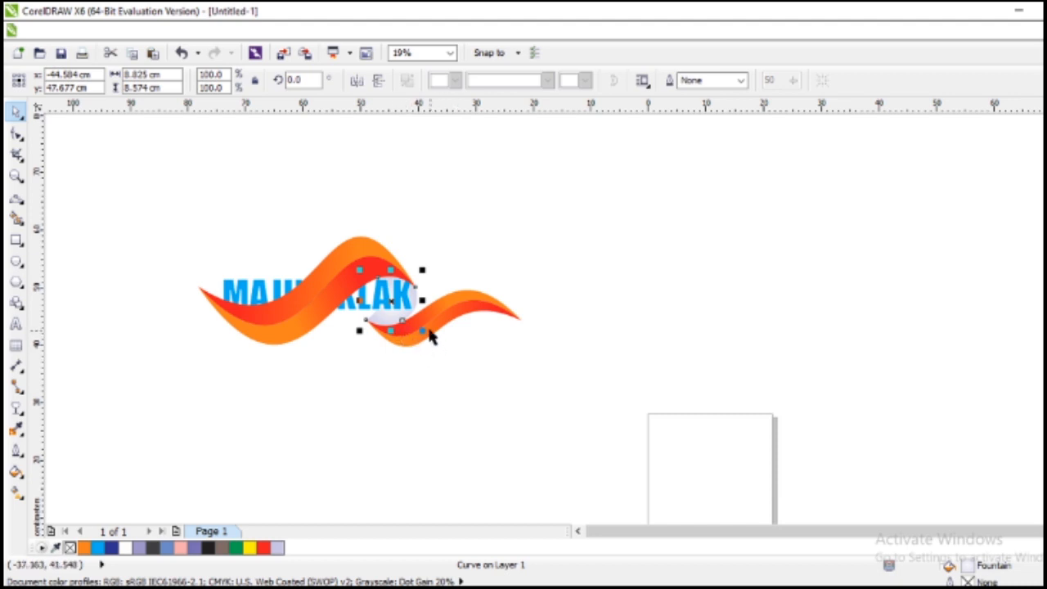
left_click(431, 377)
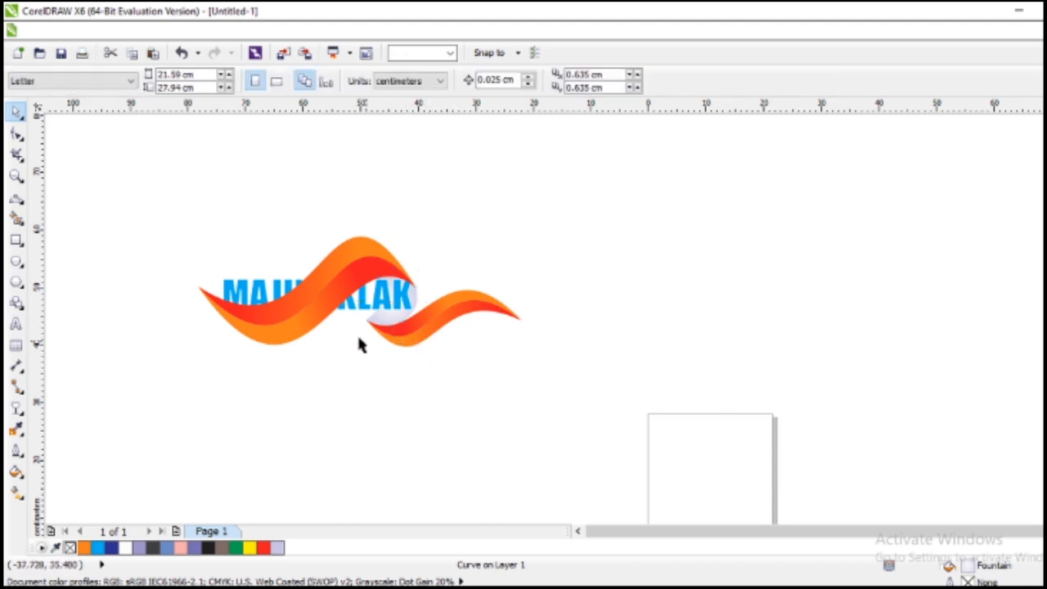
- Enlarge the MAJINGKLAK text to about 46 cm wide, about 265 pt, so it spans both swooshes
scroll(354, 348, "down", 2)
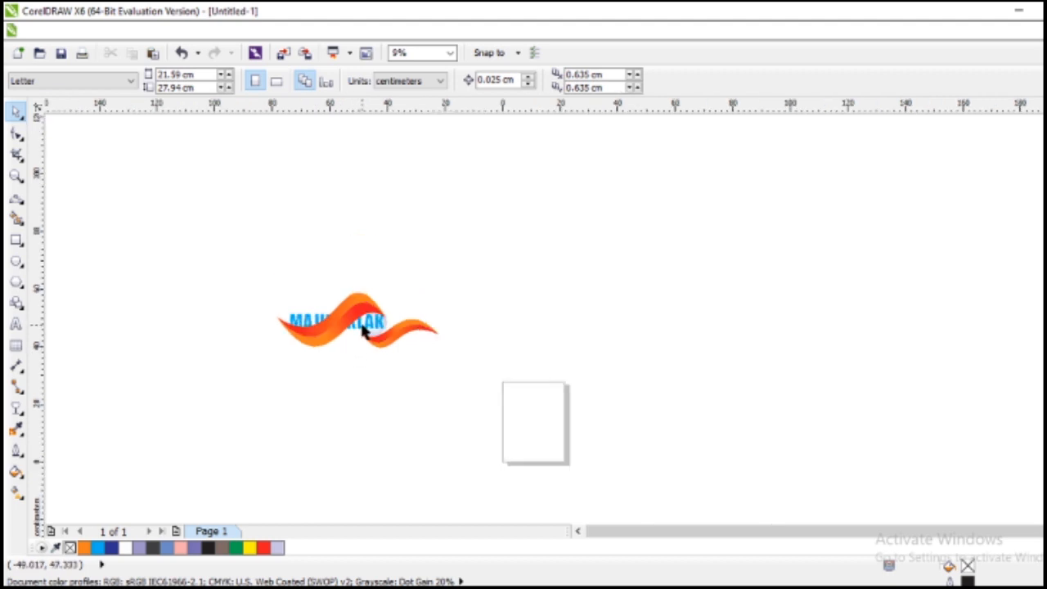
left_click(363, 327)
key("shift+Page_Up")
left_click_drag(394, 340, 426, 368)
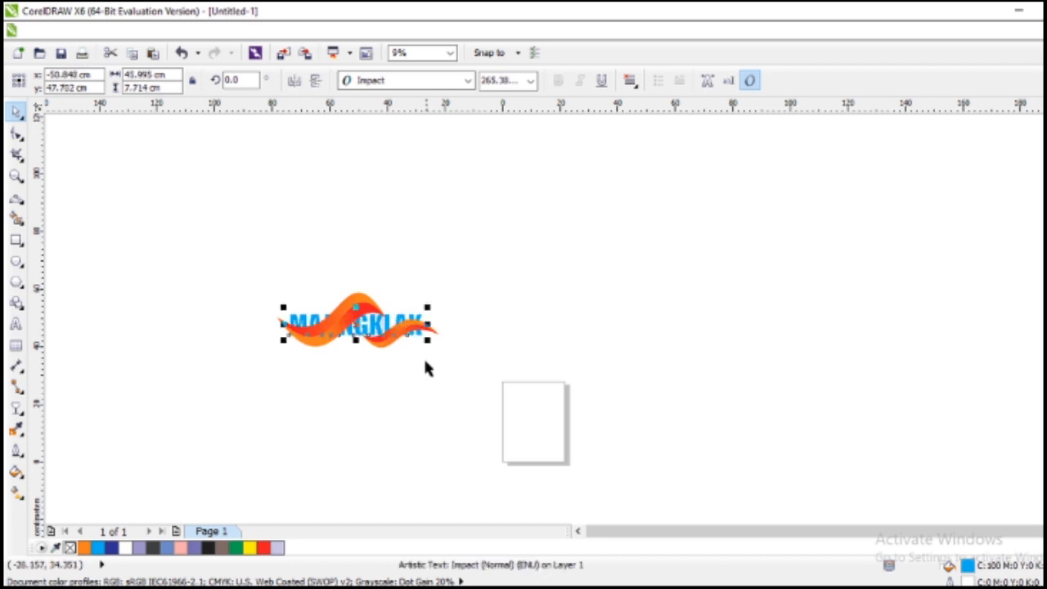
left_click(354, 372)
- Reposition the MAJINGKLAK text so its start extends beyond the left tip of the logo and its last letter overlaps the lavender shape
scroll(353, 338, "up", 2)
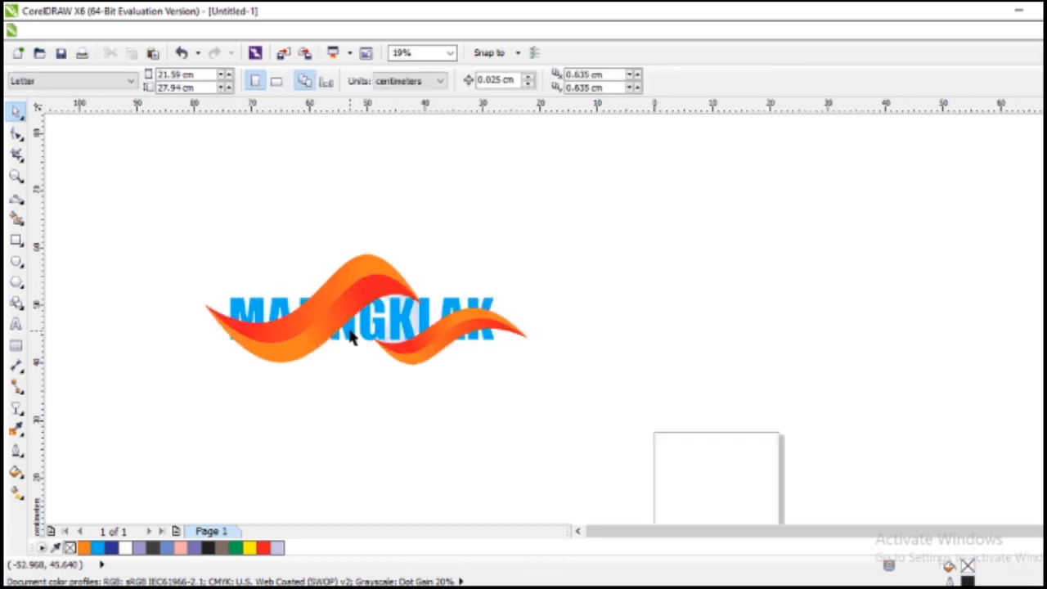
scroll(455, 343, "up", 1)
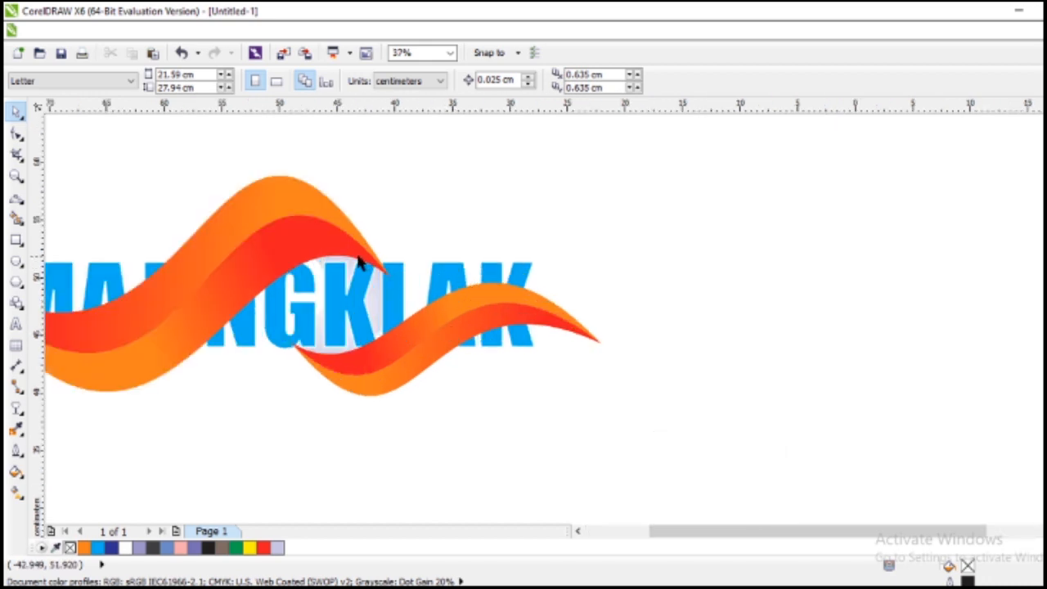
scroll(394, 300, "up", 1)
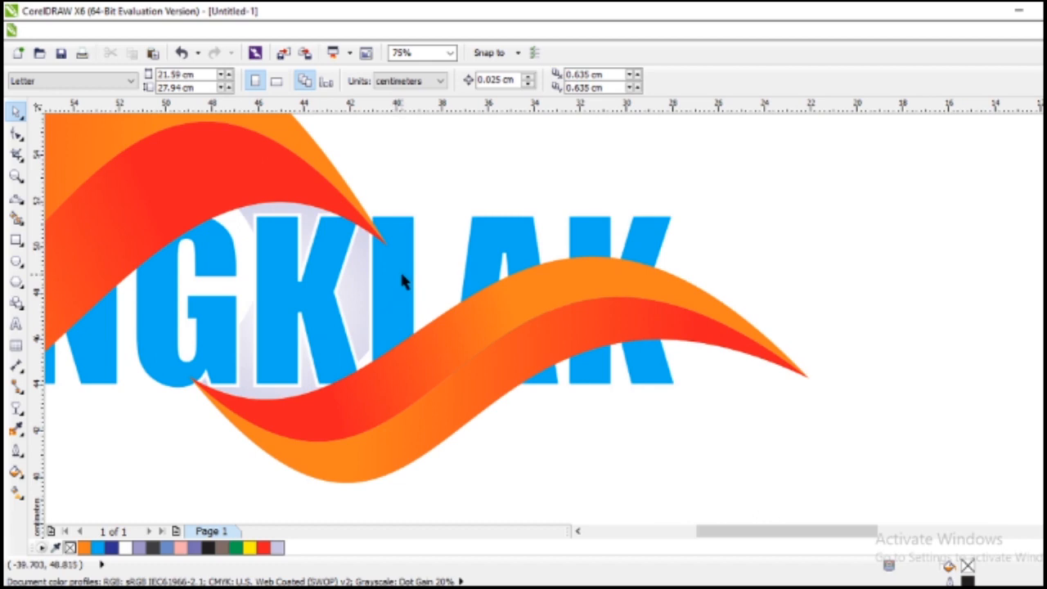
left_click(400, 279)
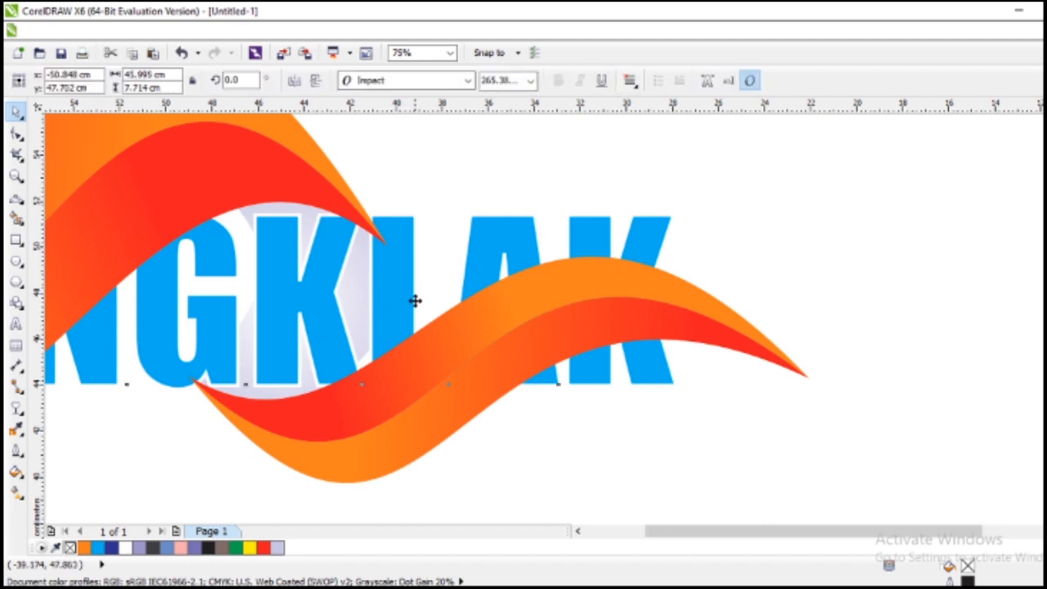
scroll(414, 302, "down", 2)
left_click(437, 368)
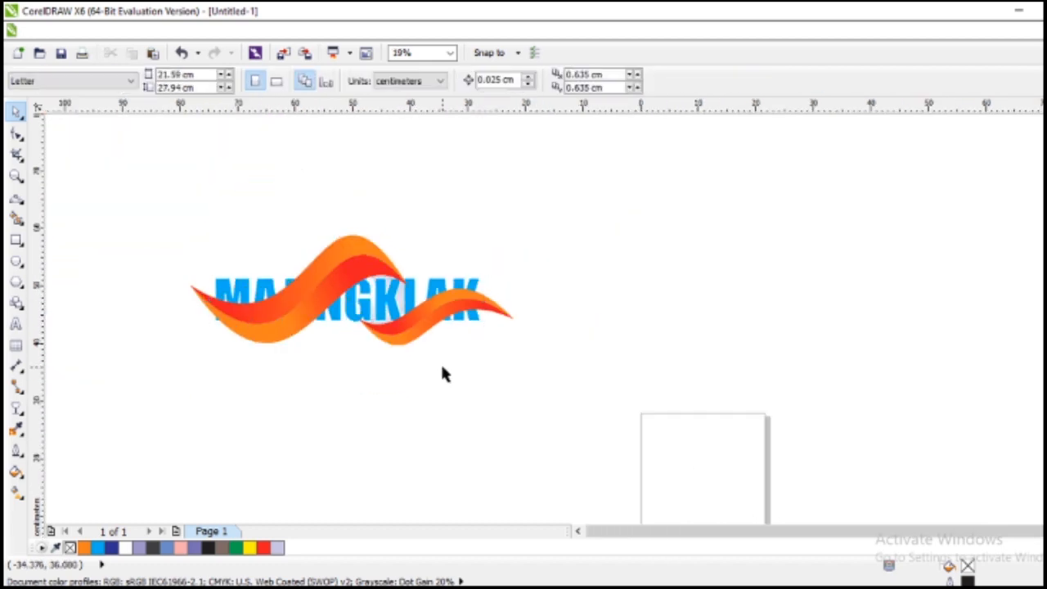
left_click(463, 295)
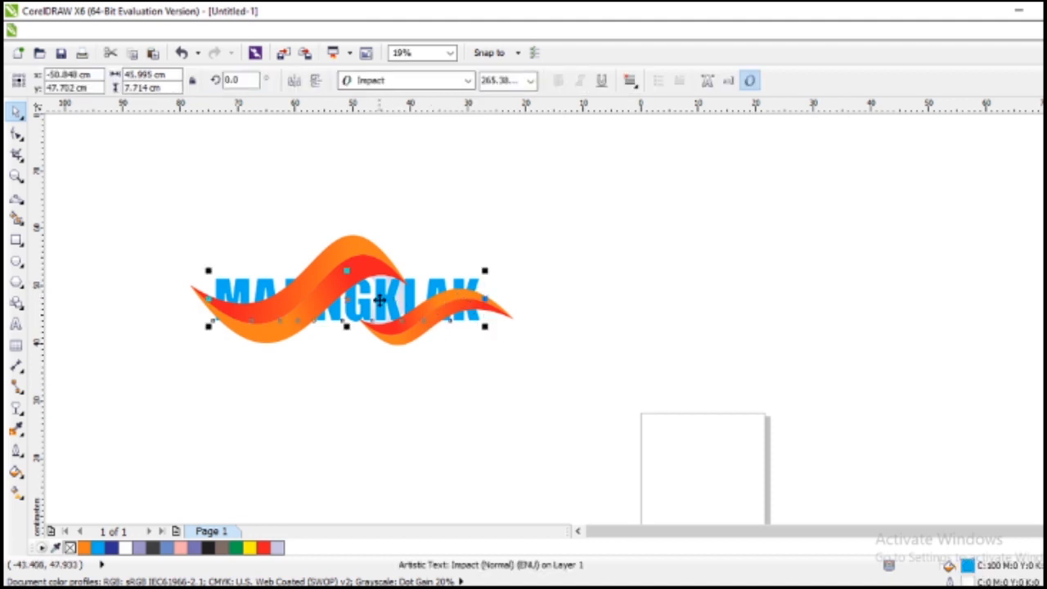
left_click_drag(388, 301, 475, 311)
left_click(546, 349)
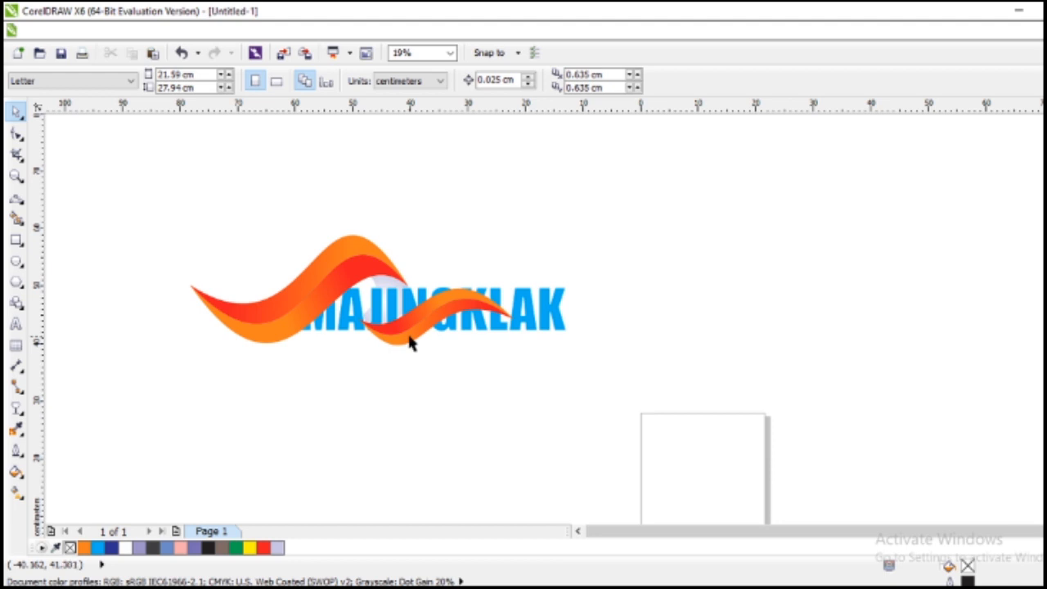
left_click_drag(375, 305, 226, 296)
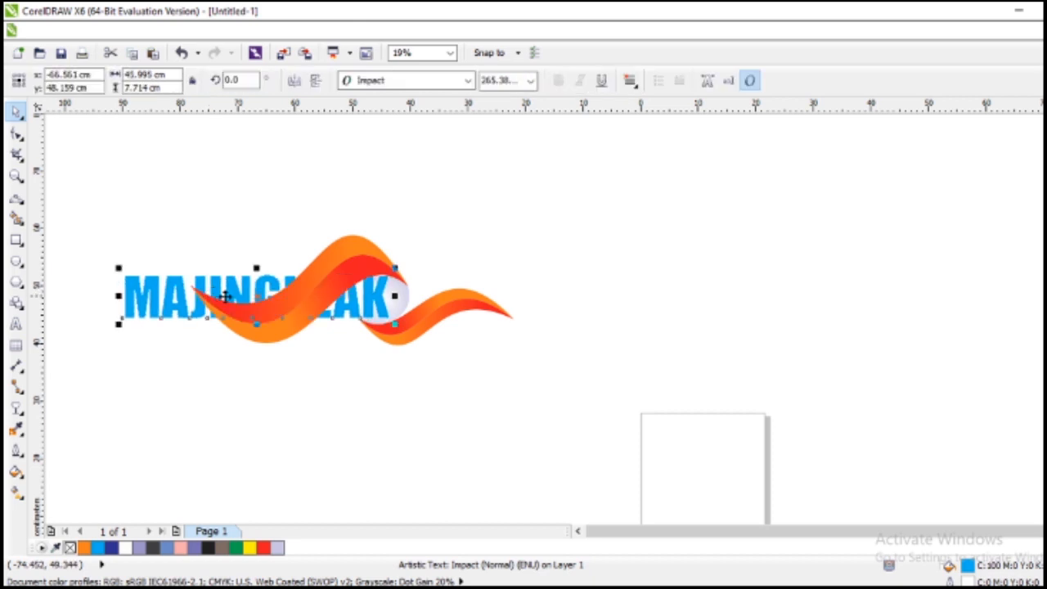
left_click(577, 357)
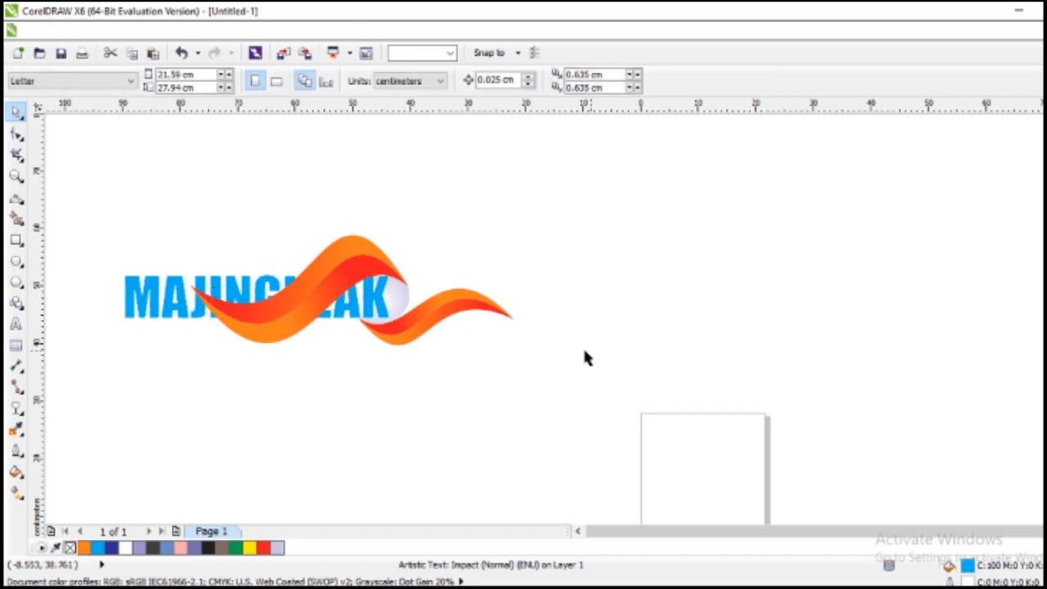
- Scale the three logo shapes down together to about 34 cm wide and place them over the last letters of MAJINGKLAK
left_click_drag(156, 232, 542, 380)
left_click_drag(144, 220, 606, 419)
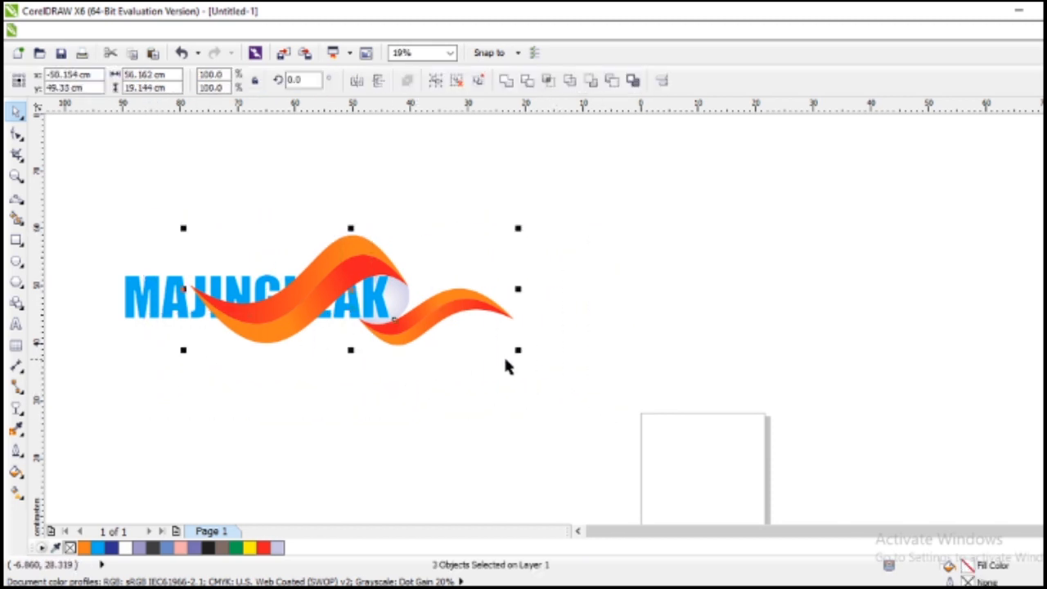
left_click_drag(518, 351, 493, 342)
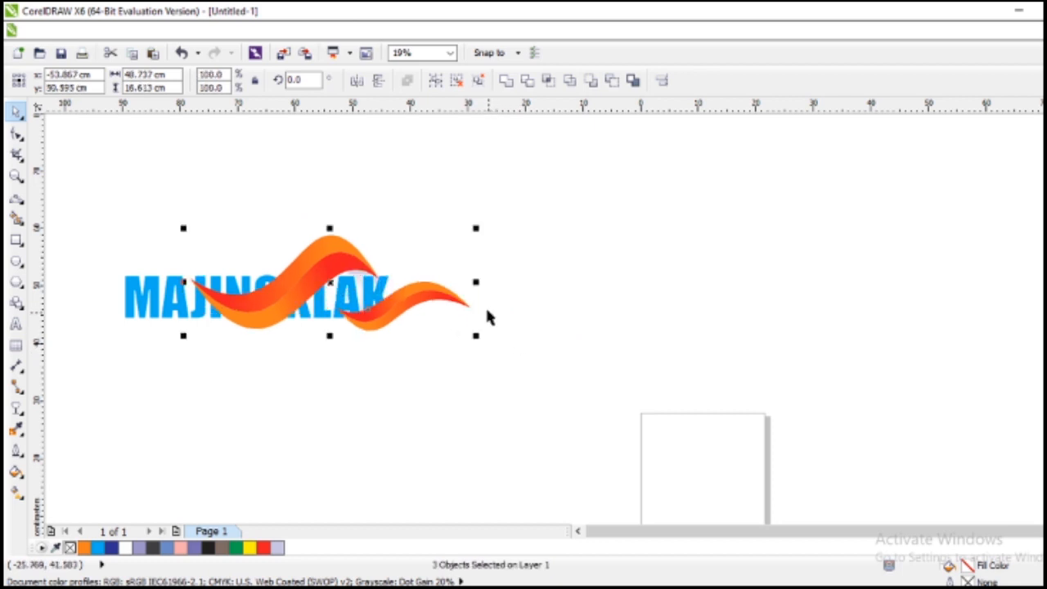
left_click_drag(478, 335, 431, 306)
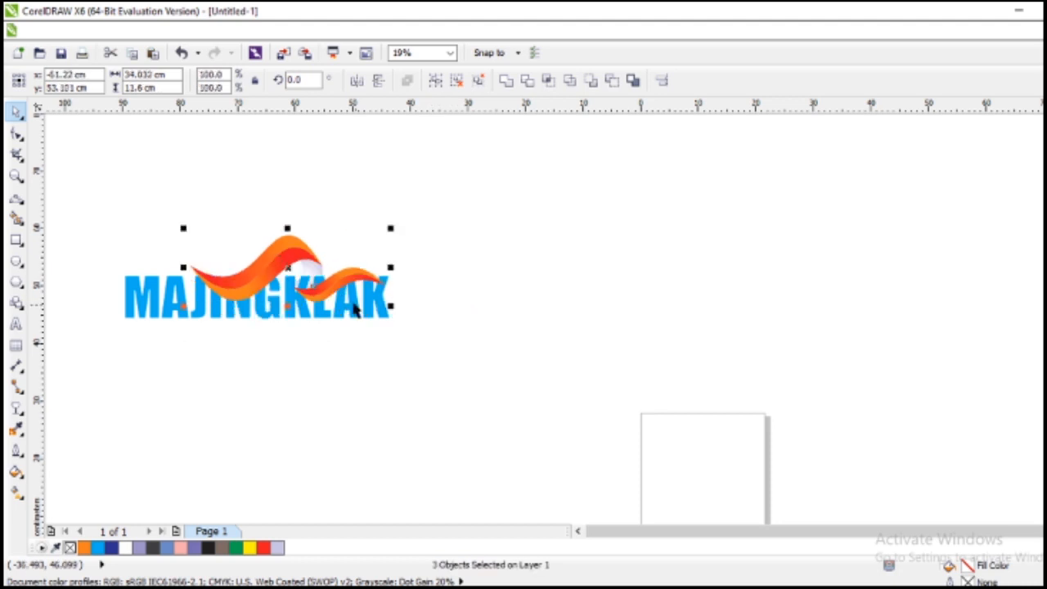
left_click_drag(287, 267, 404, 320)
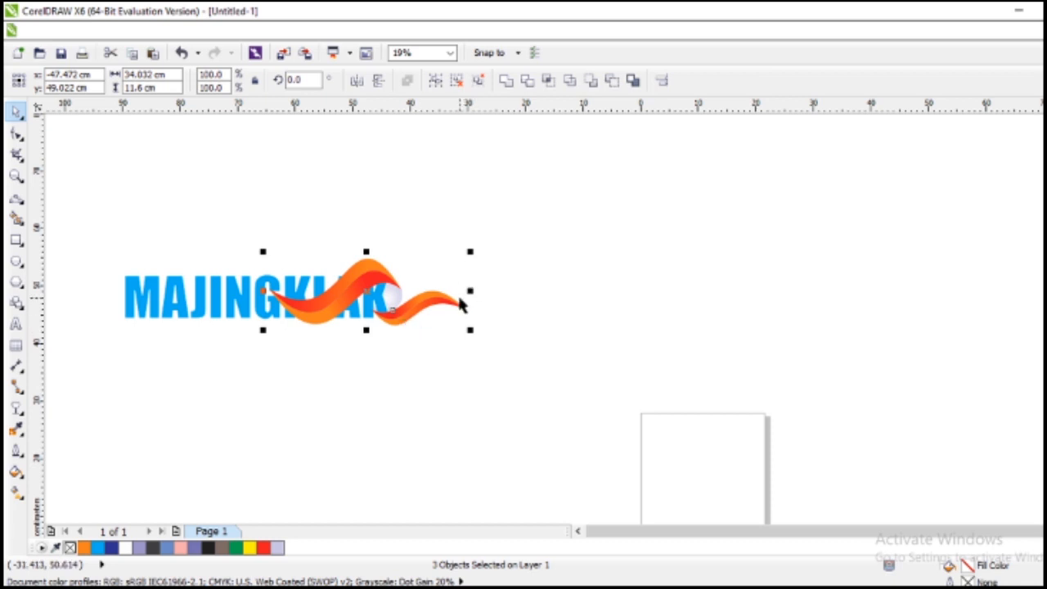
- Mirror the three logo shapes vertically and deselect them
left_click(378, 80)
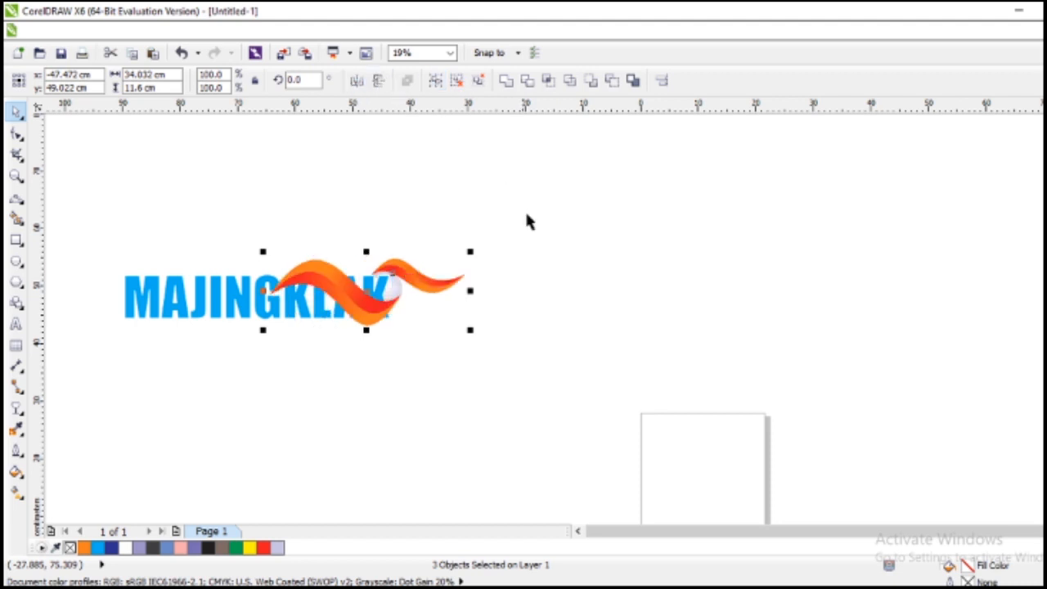
left_click(432, 354)
scroll(426, 351, "down", 1)
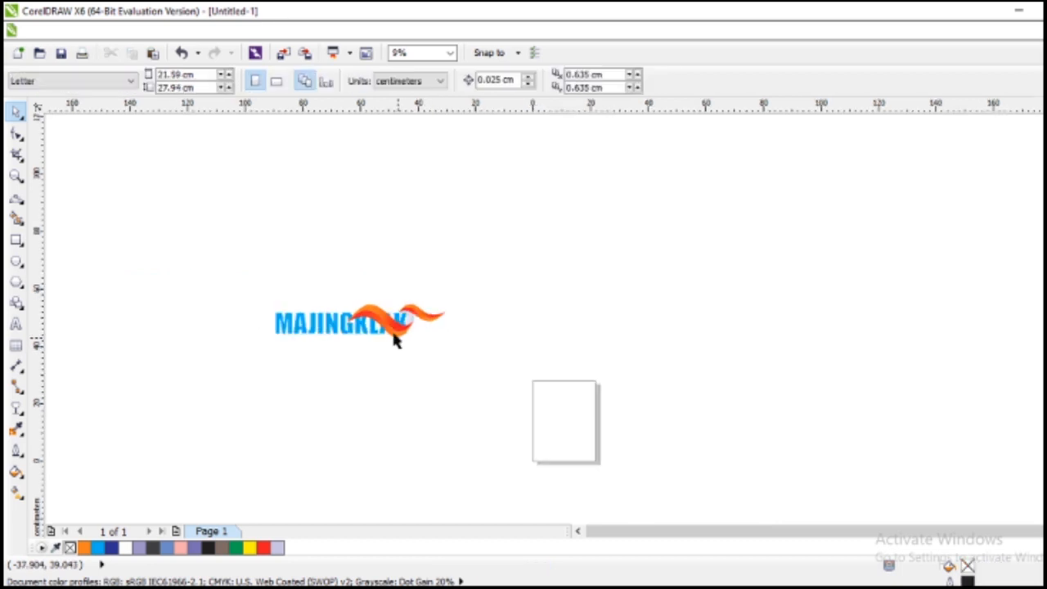
scroll(395, 341, "up", 1)
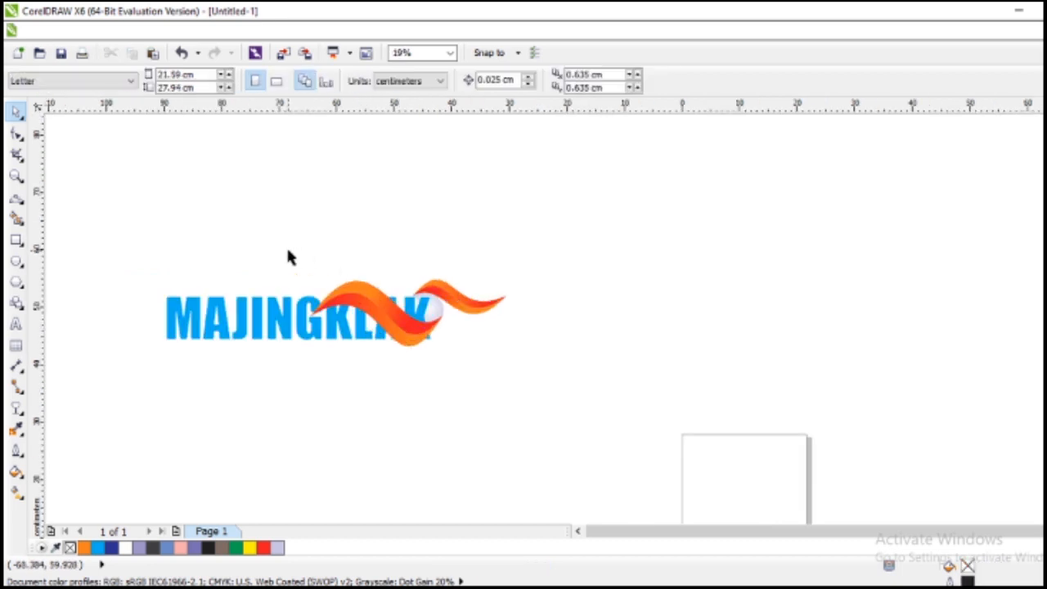
- Try mirroring the three logo shapes horizontally, and flip them back
left_click_drag(304, 262, 559, 381)
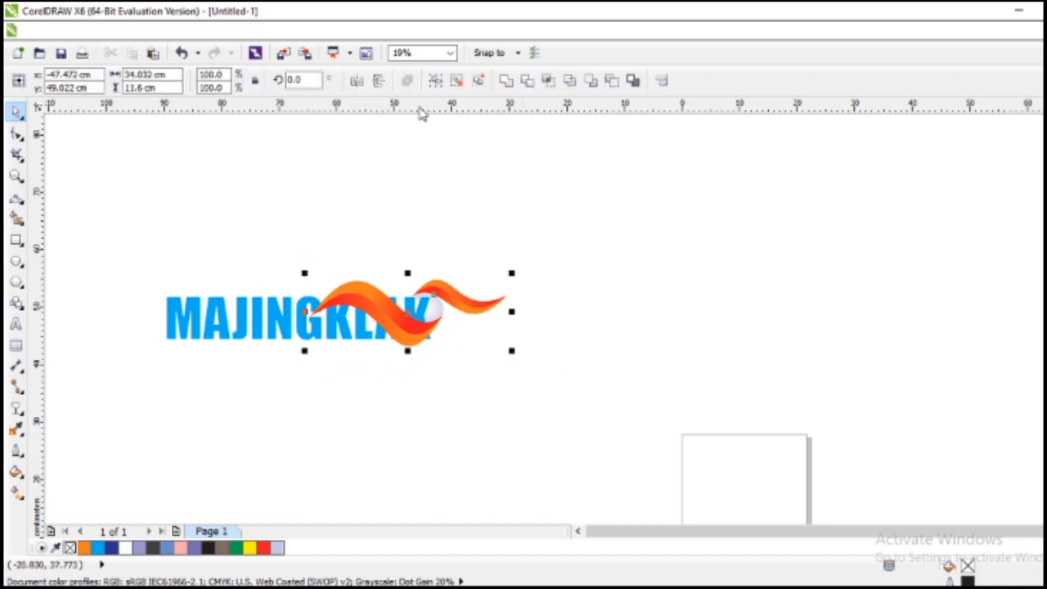
left_click(365, 85)
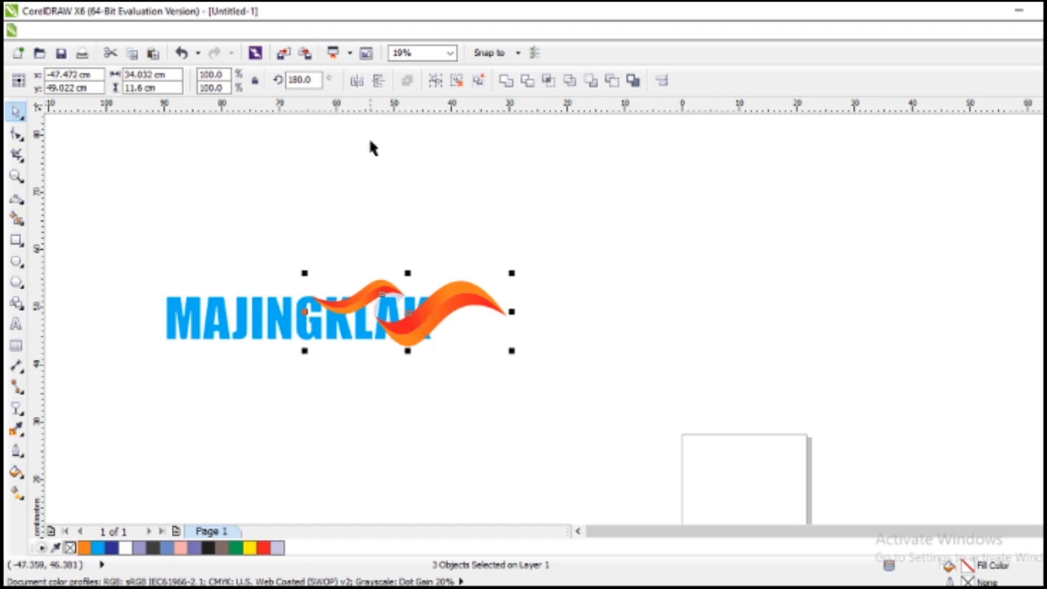
left_click(360, 85)
left_click(506, 348)
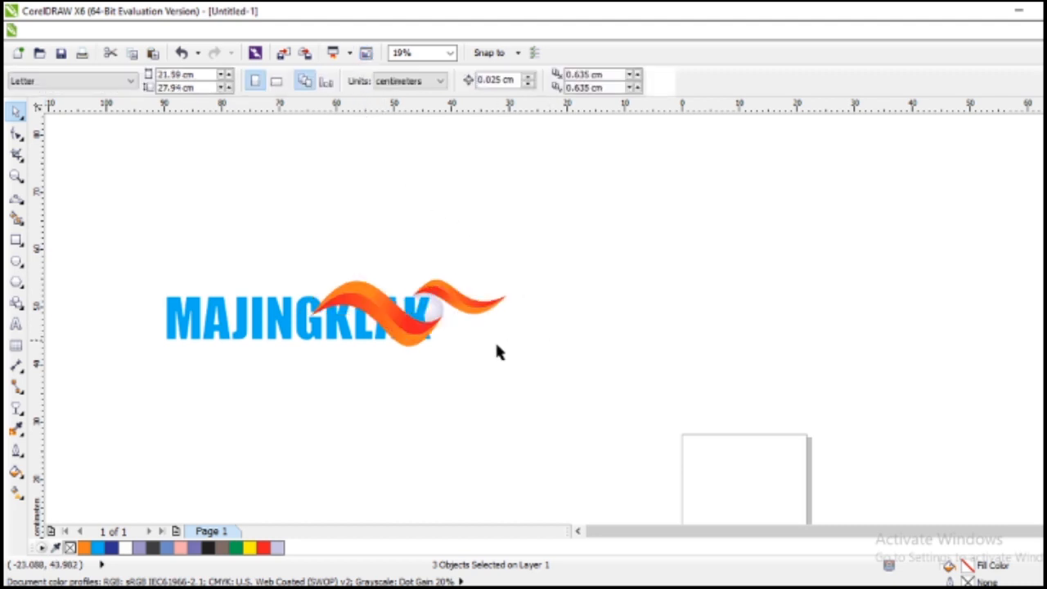
scroll(490, 352, "down", 2)
scroll(467, 344, "up", 2)
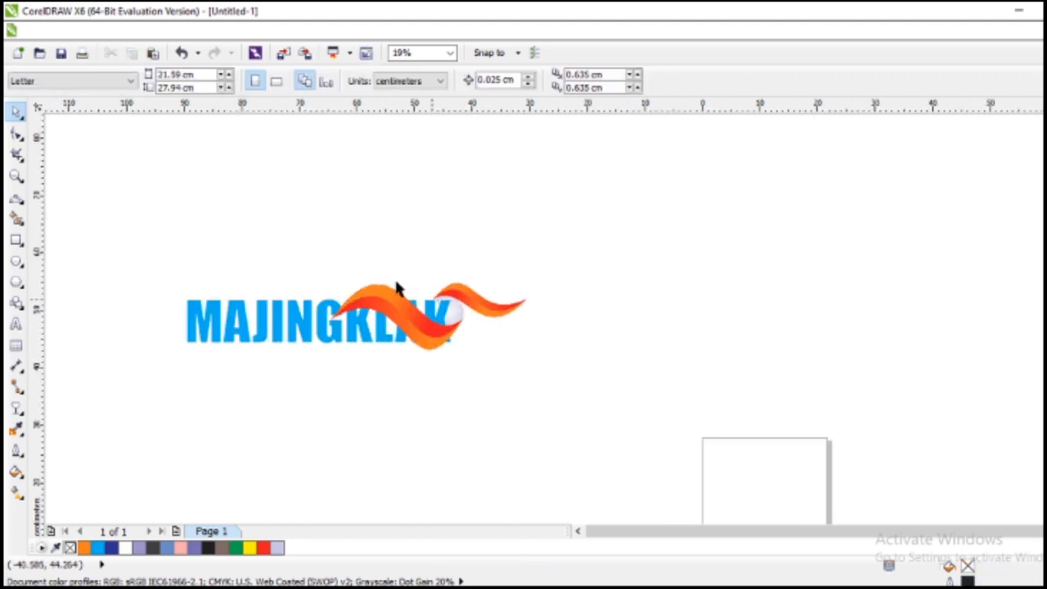
- Move the three logo shapes over the first letters of MAJINGKLAK and mirror them both horizontally and vertically
left_click_drag(297, 256, 561, 401)
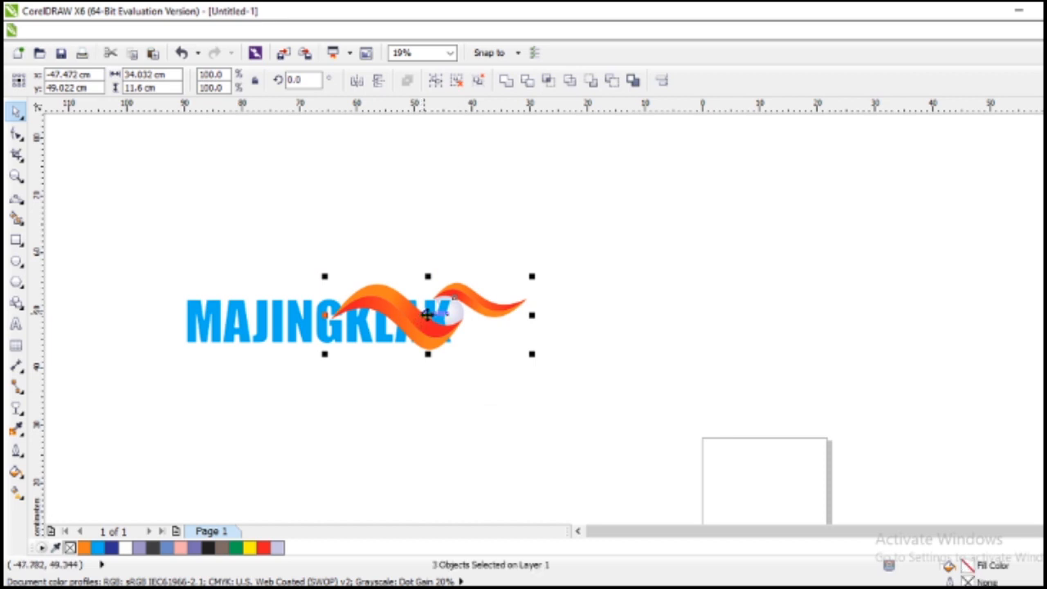
left_click_drag(364, 313, 221, 325)
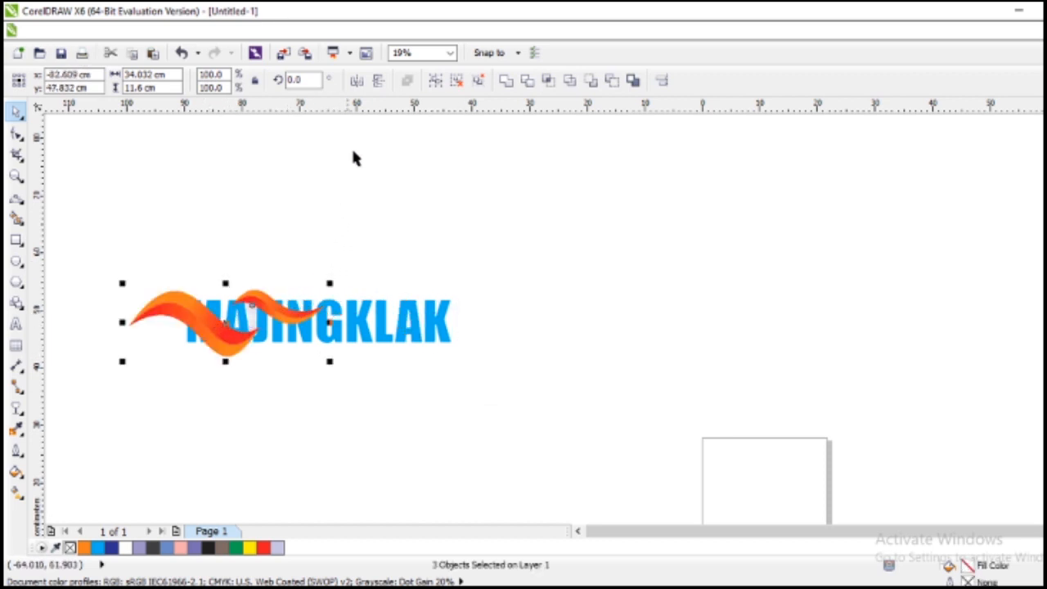
left_click(379, 81)
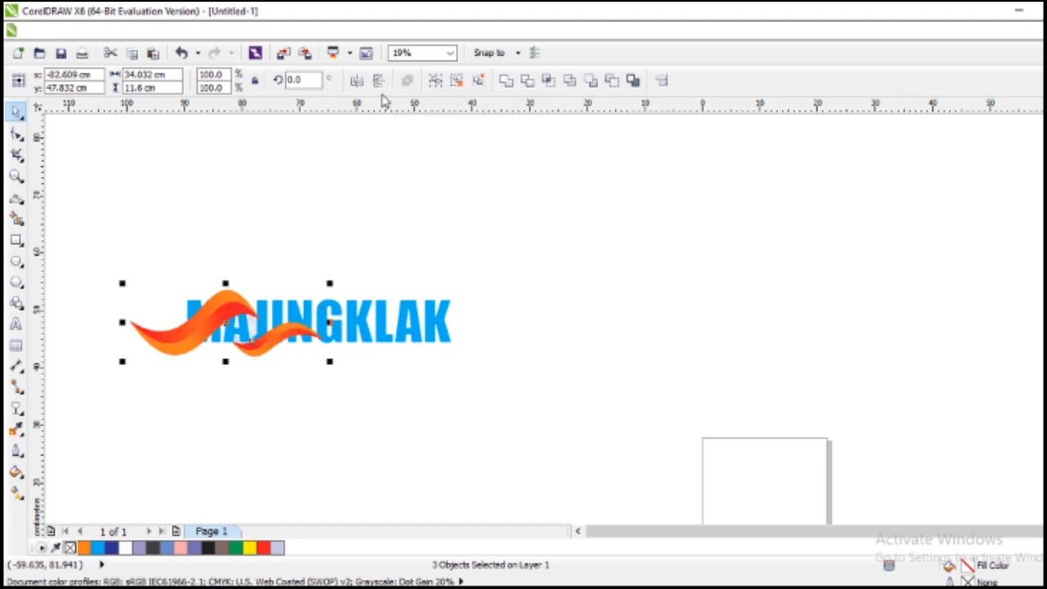
left_click(379, 81)
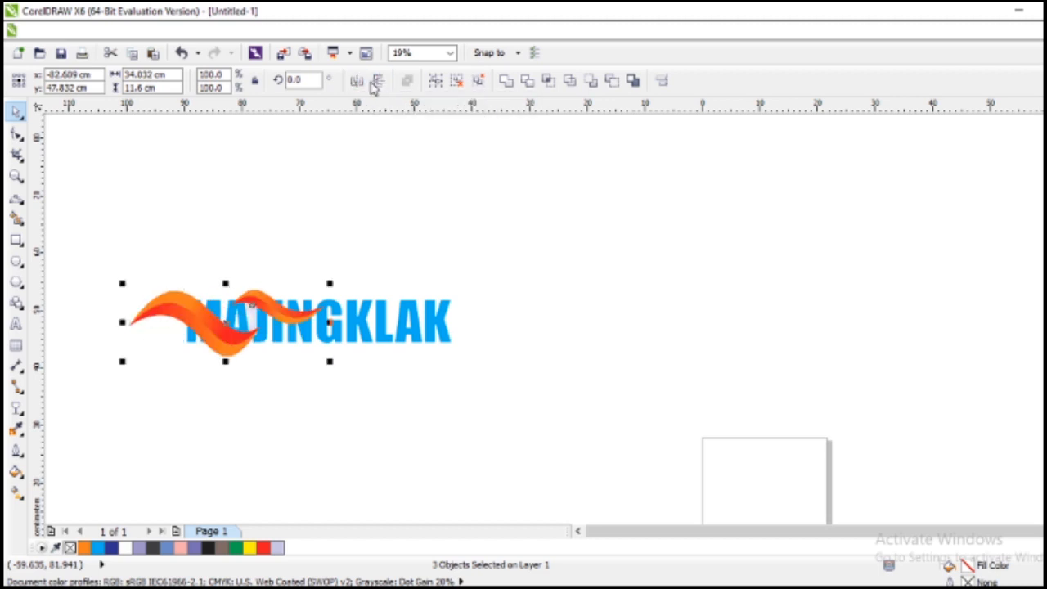
left_click(357, 81)
left_click(379, 81)
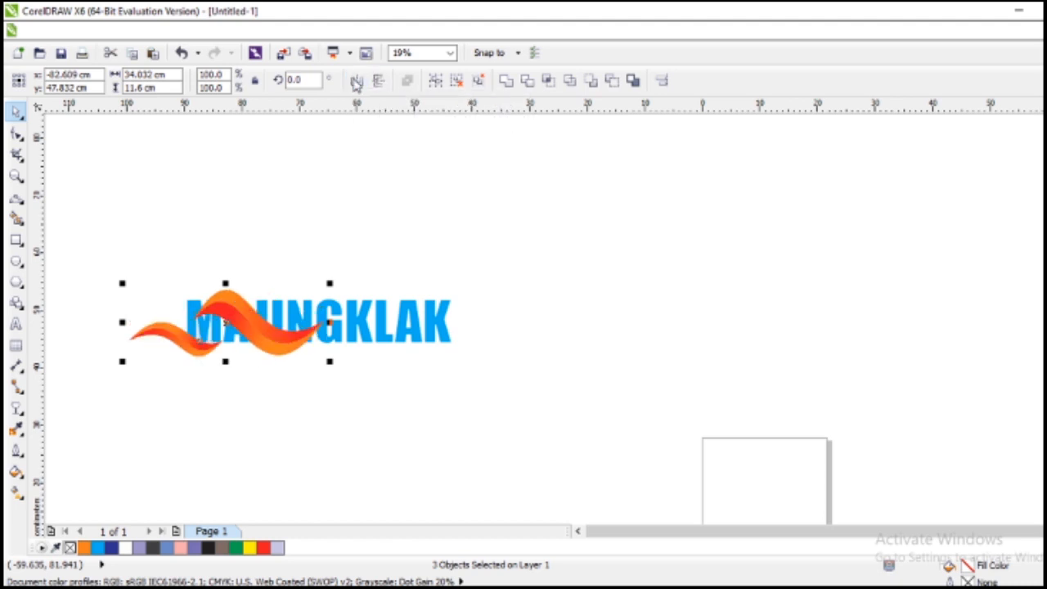
left_click(336, 413)
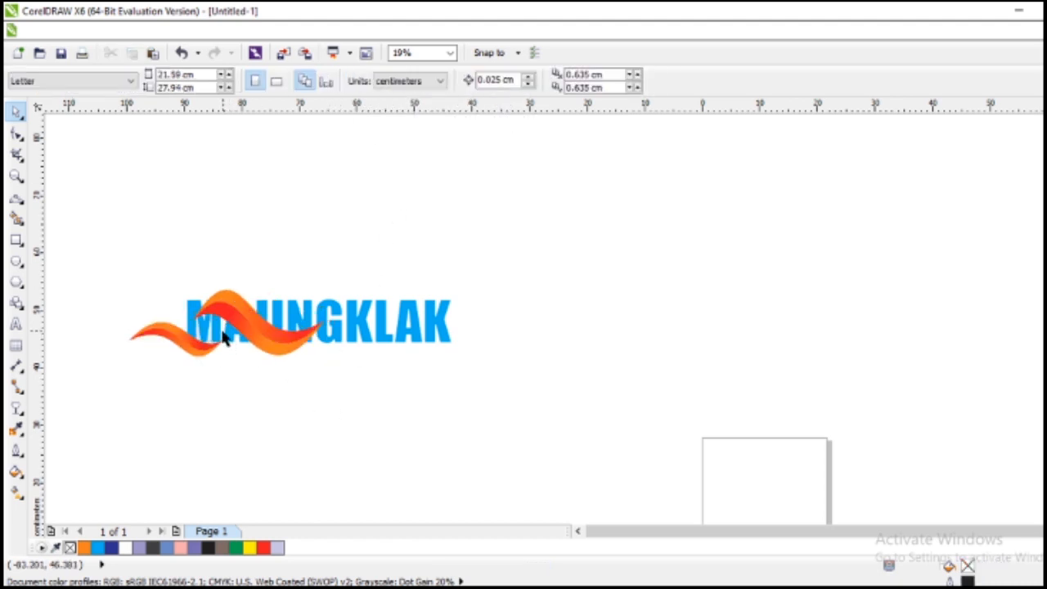
- Scale the three logo shapes up together to about 42.6 cm wide, extending them outward beyond the start of the text
scroll(217, 343, "down", 1)
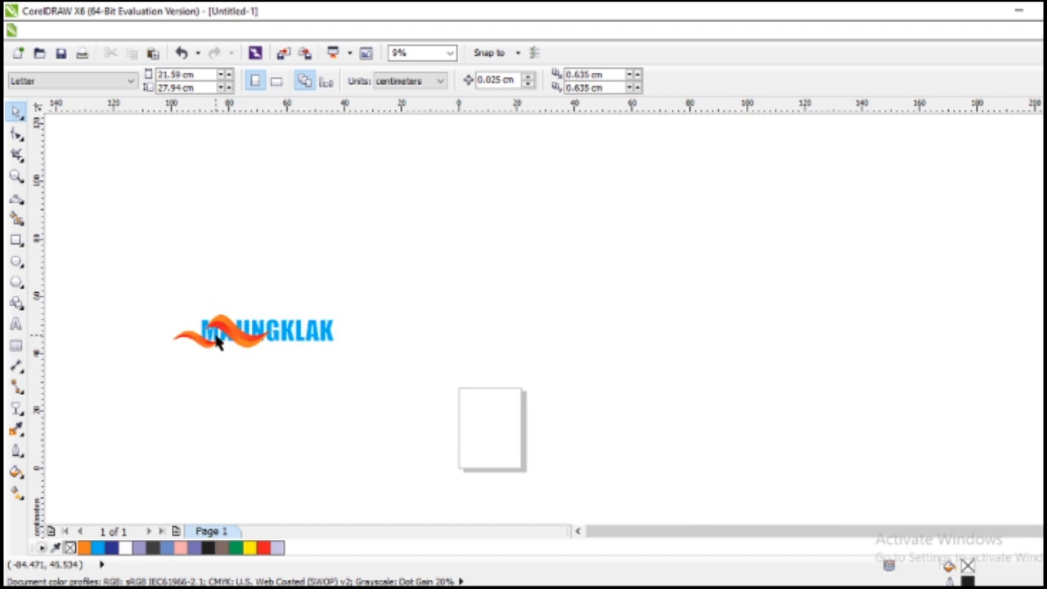
scroll(218, 339, "up", 3)
left_click(252, 315)
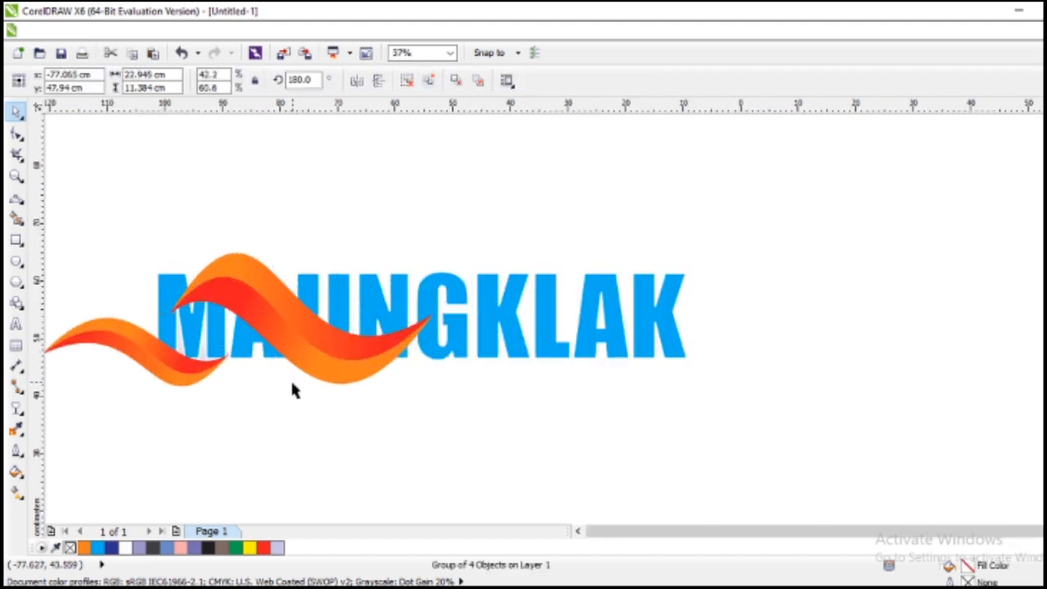
scroll(294, 390, "down", 1)
left_click_drag(133, 277, 391, 435)
left_click(160, 385)
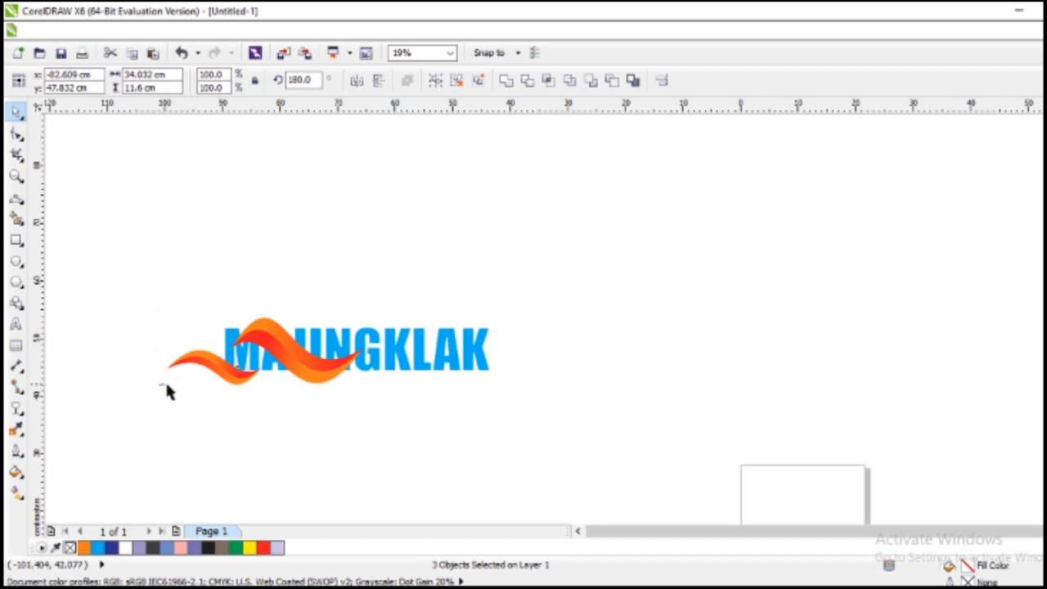
left_click_drag(89, 269, 391, 483)
left_click_drag(160, 390, 112, 406)
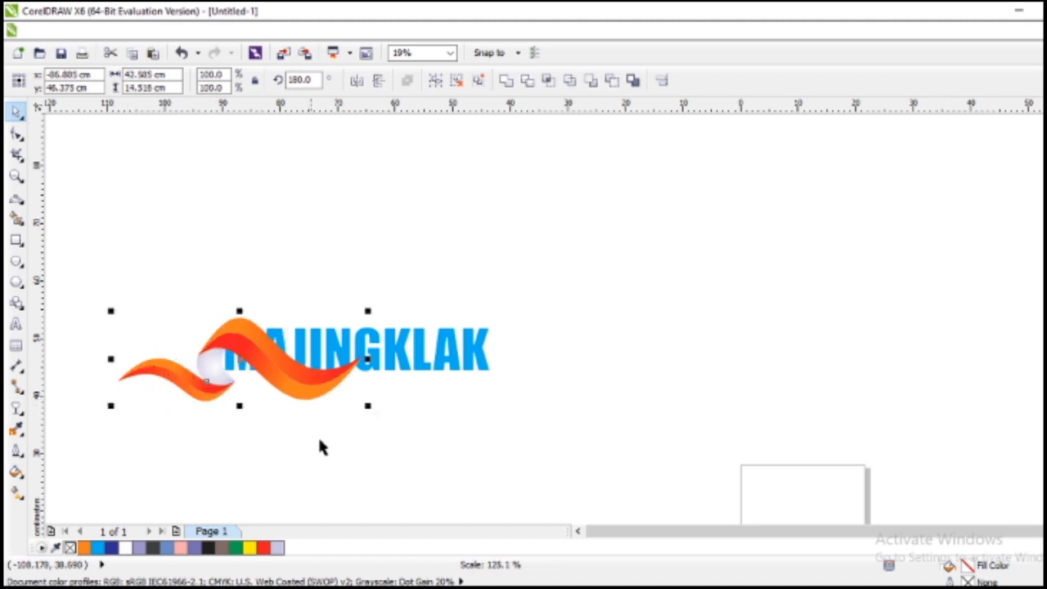
left_click(347, 419)
scroll(347, 419, "down", 2)
scroll(322, 414, "up", 2)
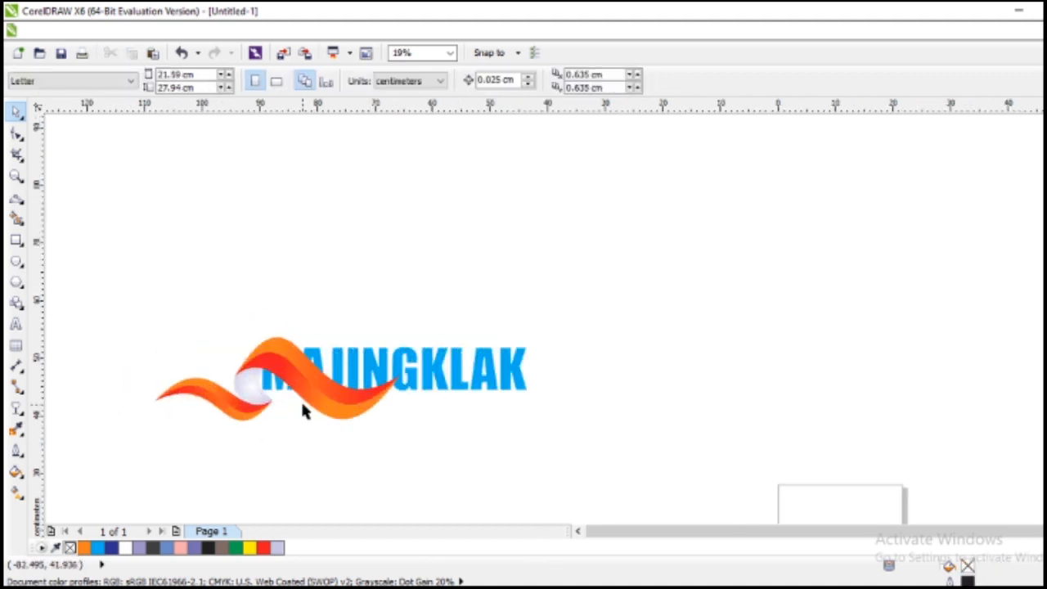
- Flatten the three logo shapes to about 11.7 cm high and raise them so they overlap only the tops of the first letters
left_click_drag(98, 308, 426, 459)
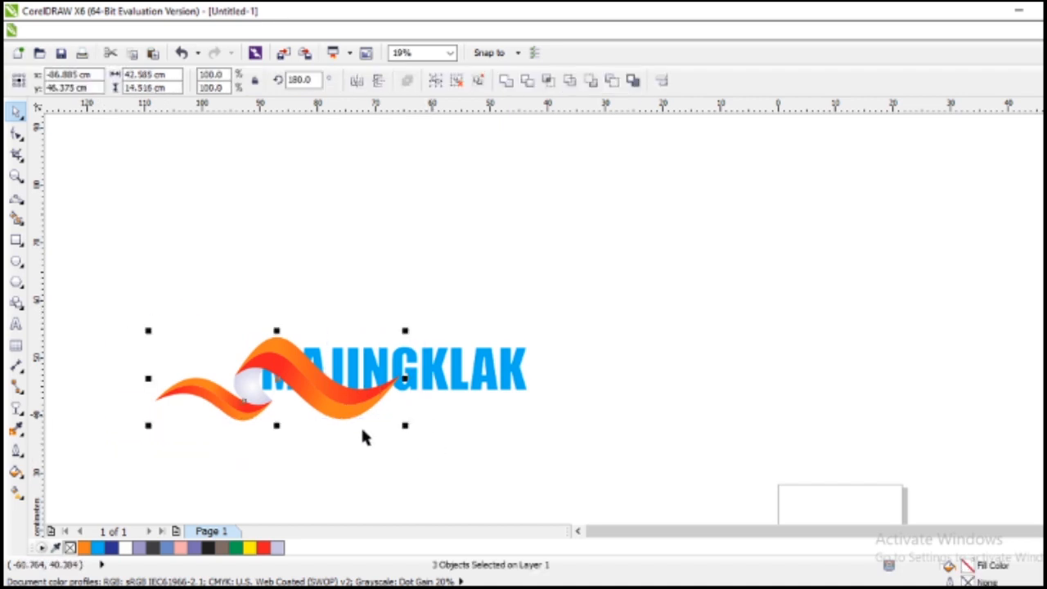
left_click_drag(277, 376, 274, 359)
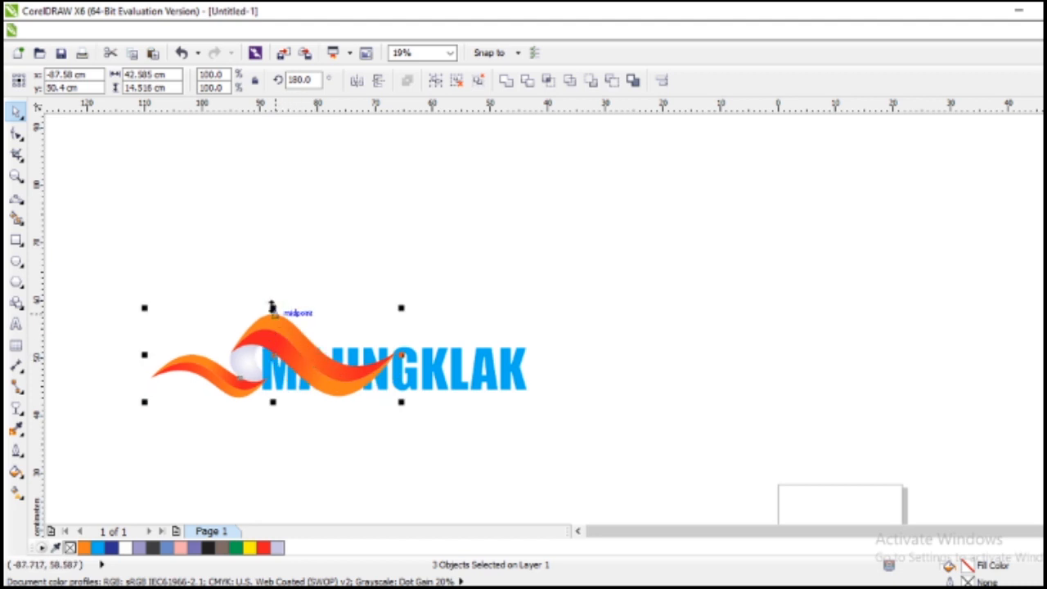
left_click_drag(272, 307, 273, 324)
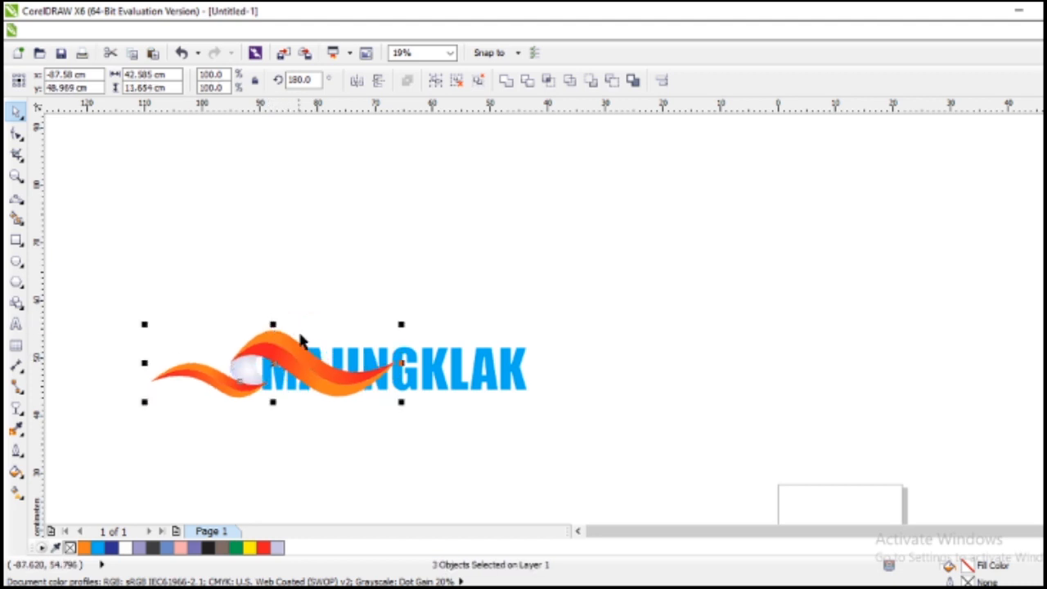
left_click_drag(275, 362, 266, 339)
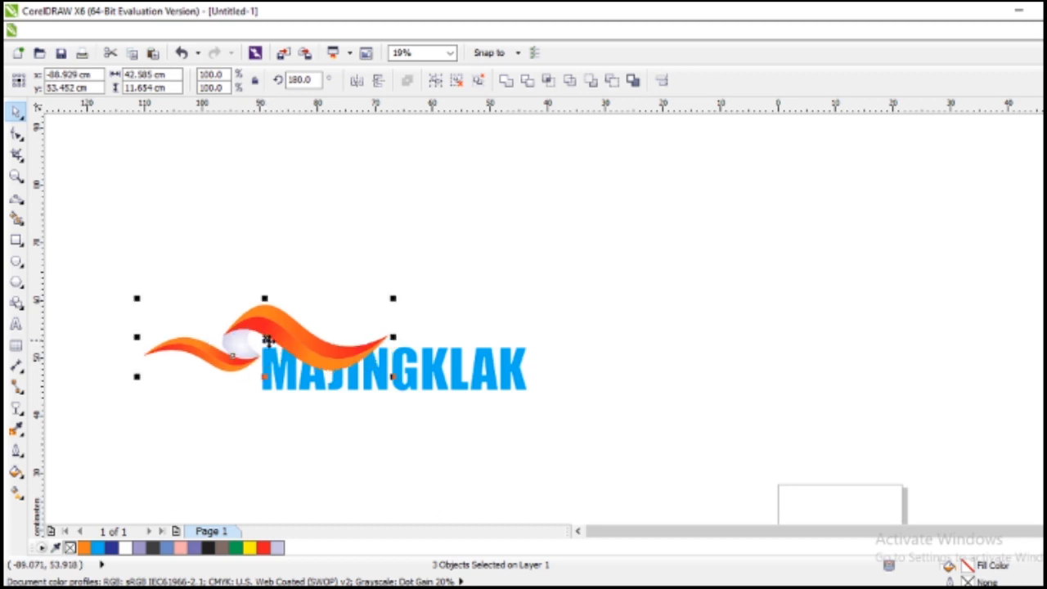
left_click(371, 452)
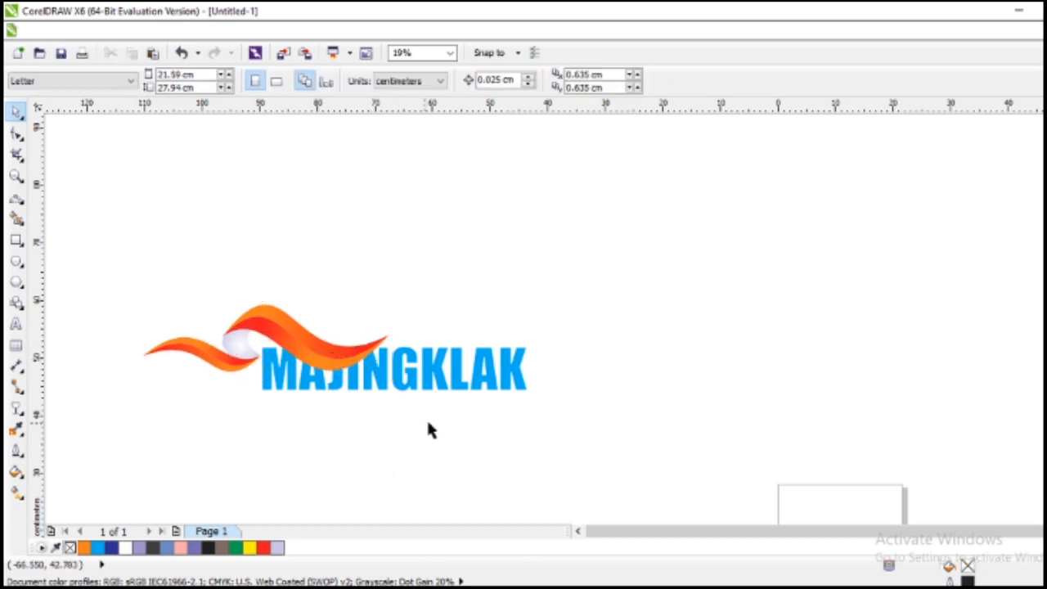
- Nudge the three logo shapes one small increment to the right against the letter M and deselect them
scroll(434, 427, "down", 2)
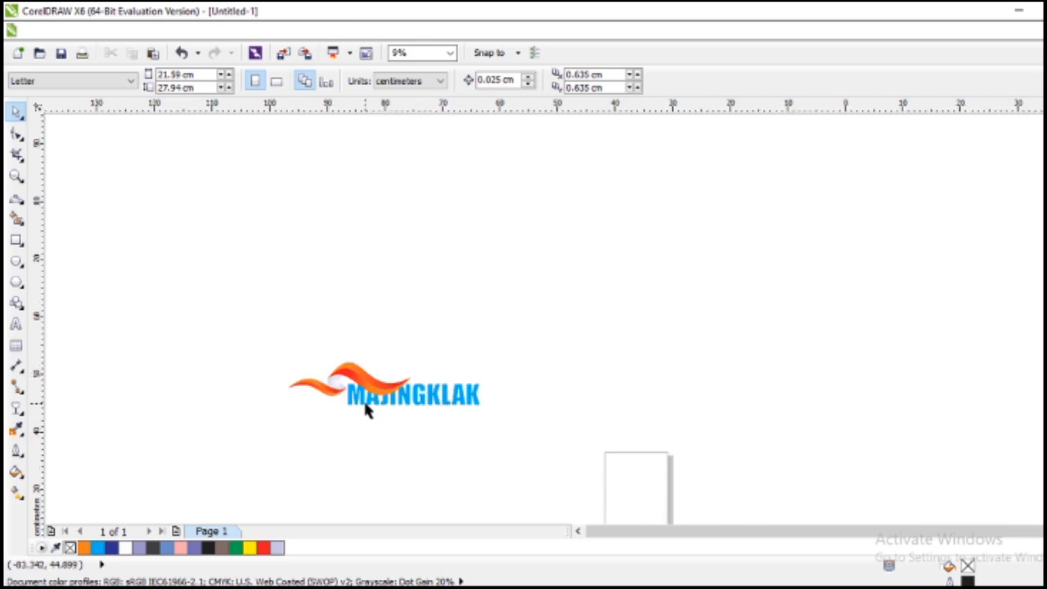
scroll(367, 409, "up", 4)
scroll(280, 335, "down", 2)
left_click_drag(149, 253, 446, 377)
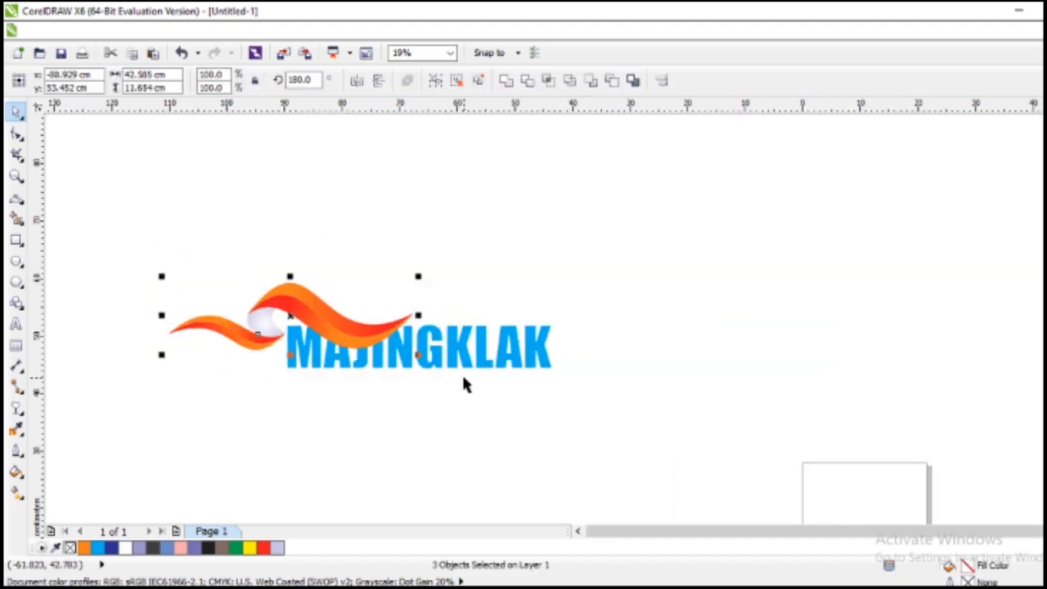
key("Right")
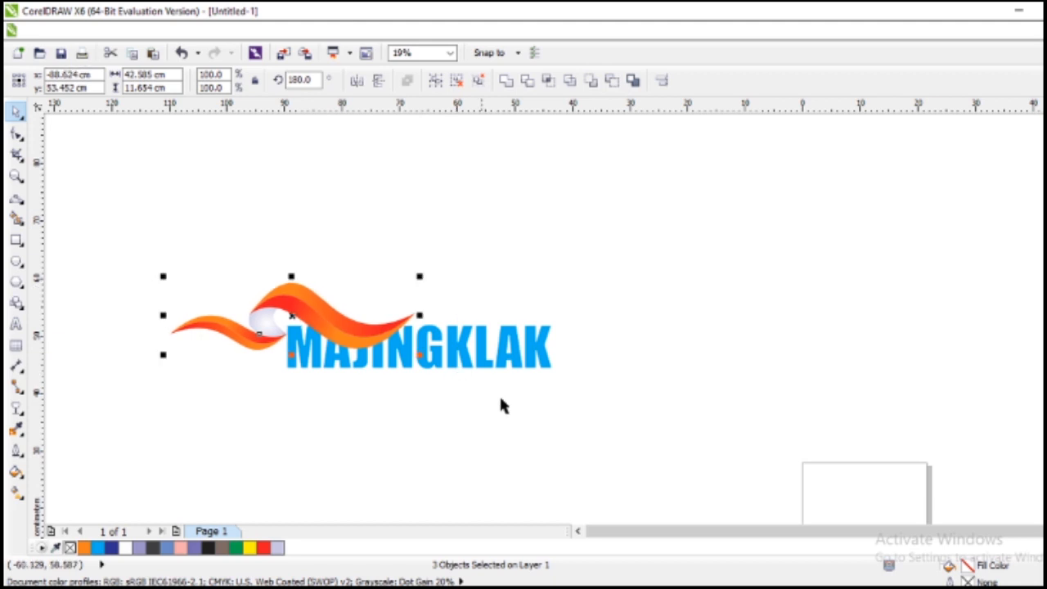
left_click(603, 354)
- Move the three logo shapes and the MAJINGKLAK text together onto the page
left_click_drag(109, 223, 646, 470)
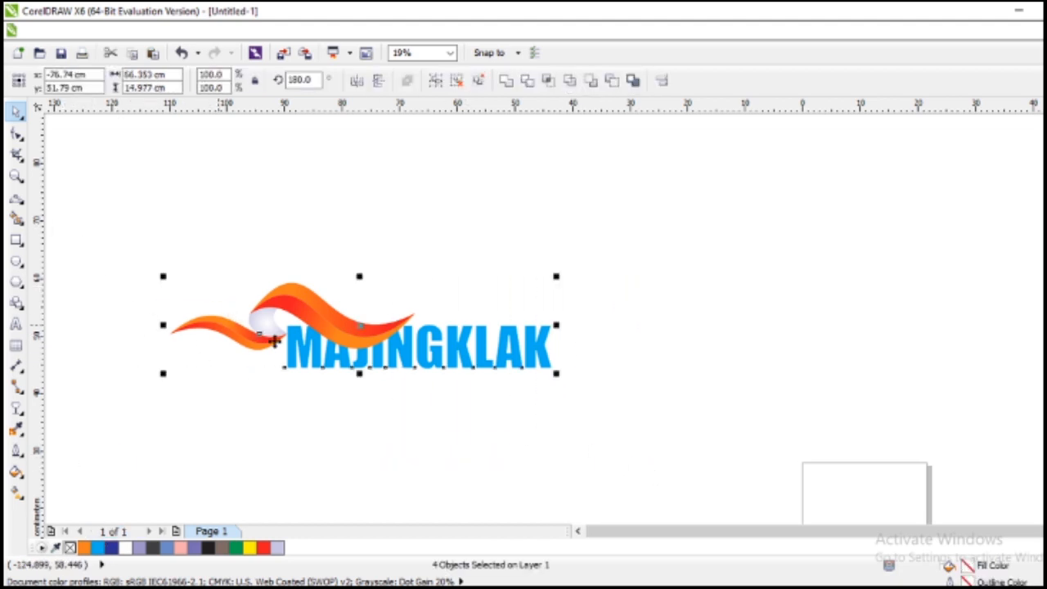
left_click(337, 446)
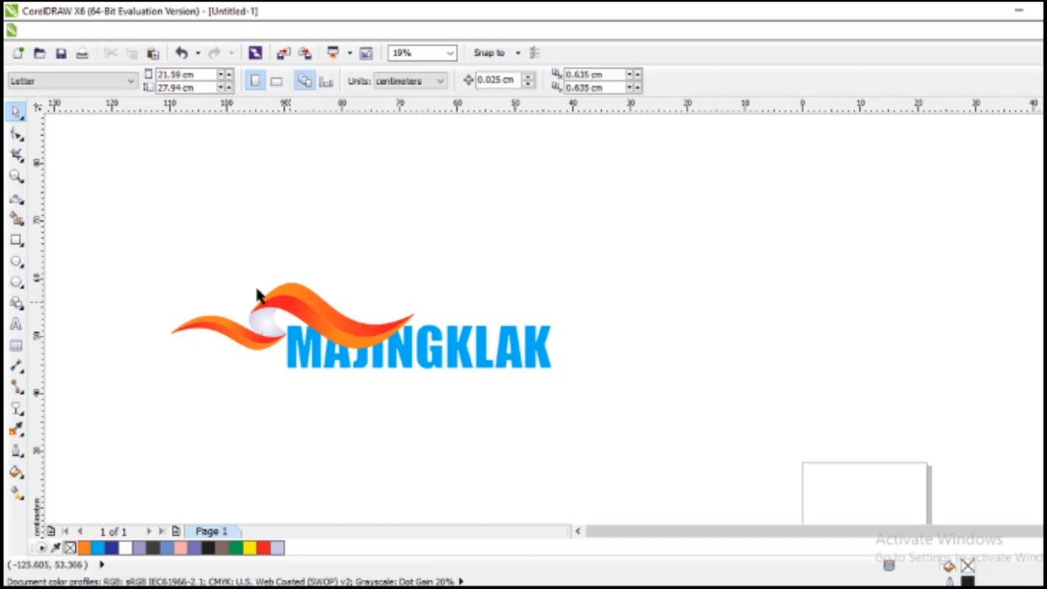
left_click_drag(121, 241, 672, 463)
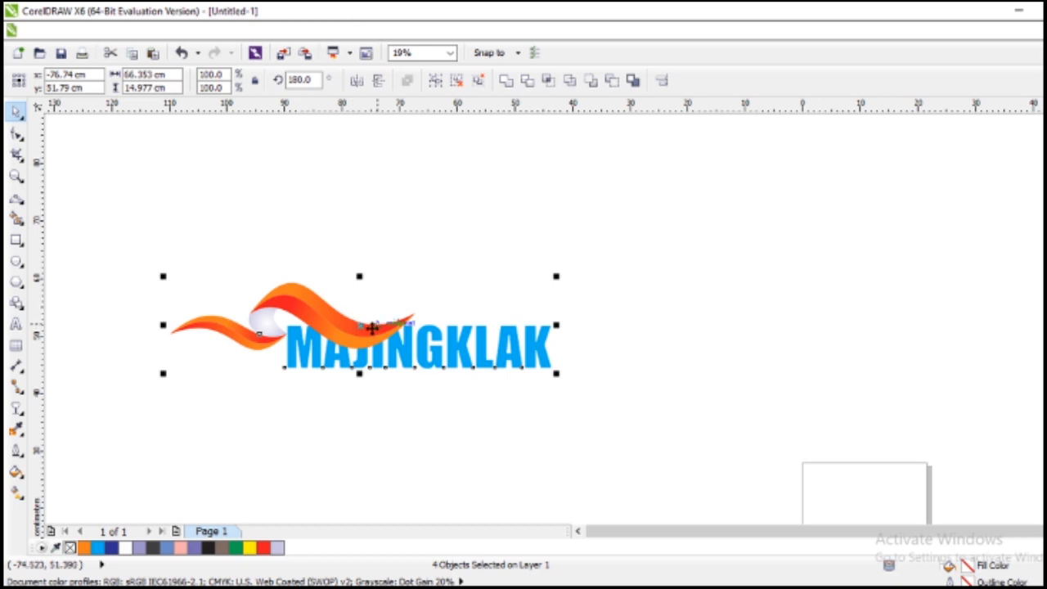
left_click_drag(358, 327, 865, 486)
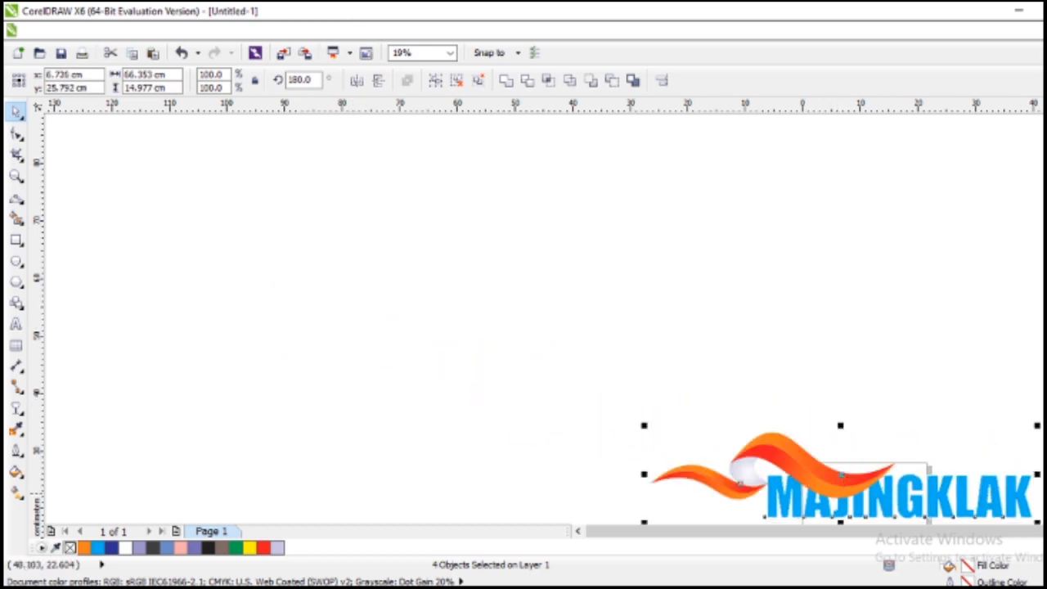
scroll(983, 409, "down", 3)
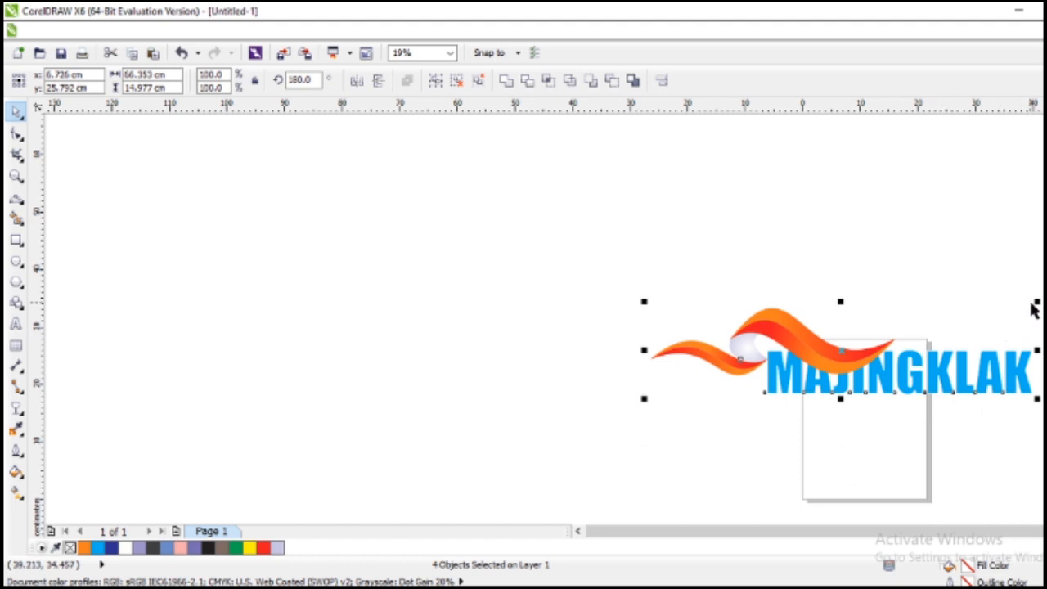
left_click(1031, 327)
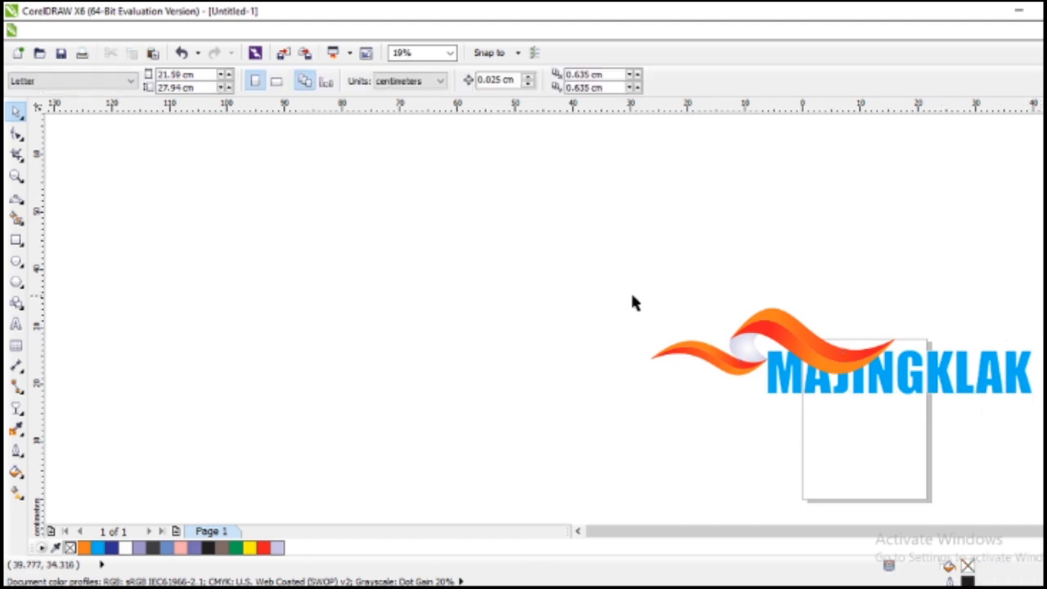
- Scale the logo shapes and text down together to about 39 cm wide and place them across the middle of the page
left_click_drag(595, 249, 982, 496)
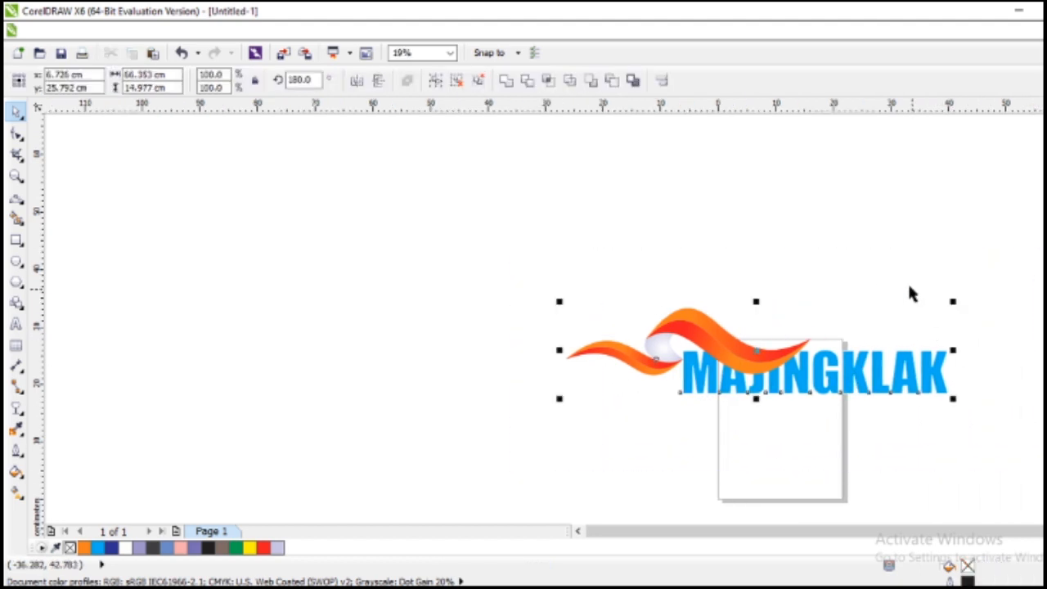
left_click_drag(949, 300, 869, 336)
left_click_drag(681, 370, 754, 384)
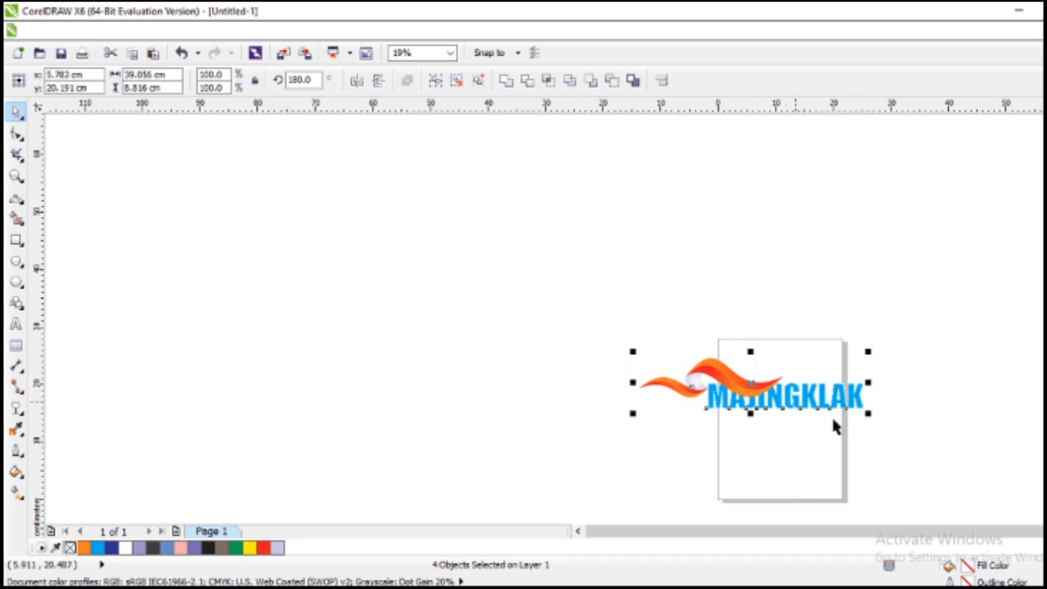
left_click(920, 421)
- Draw a white-filled rectangle about 44 by 15.8 cm around the logo and text and send it to the back
scroll(804, 402, "up", 2)
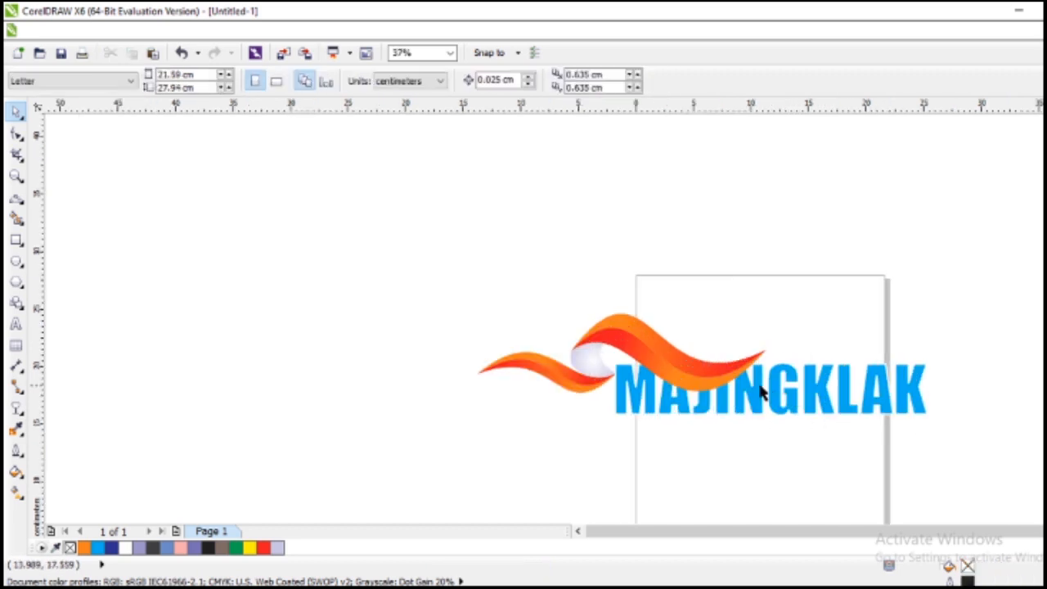
scroll(693, 377, "up", 2)
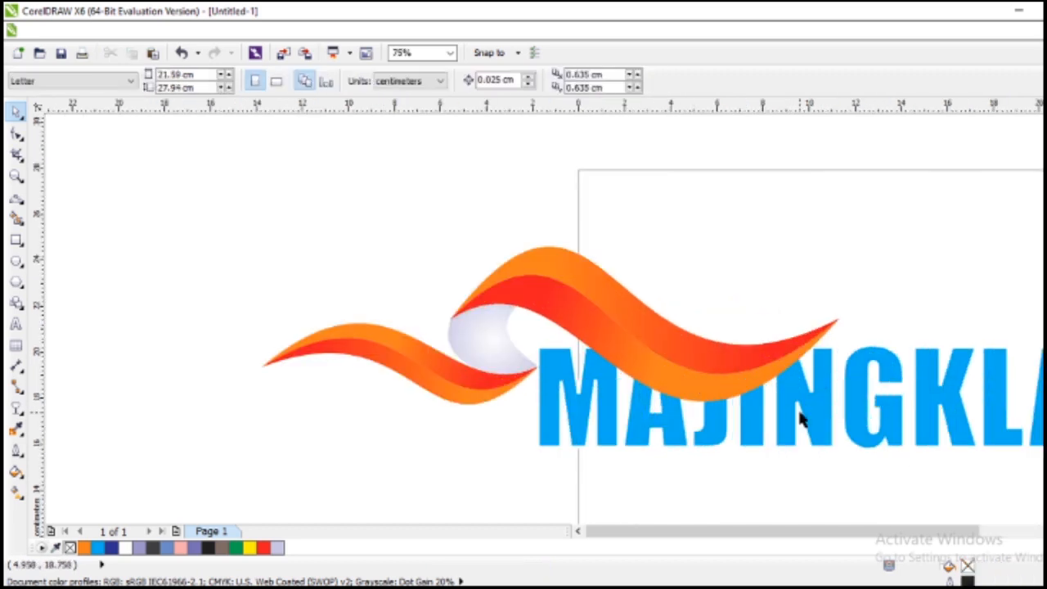
scroll(800, 420, "down", 2)
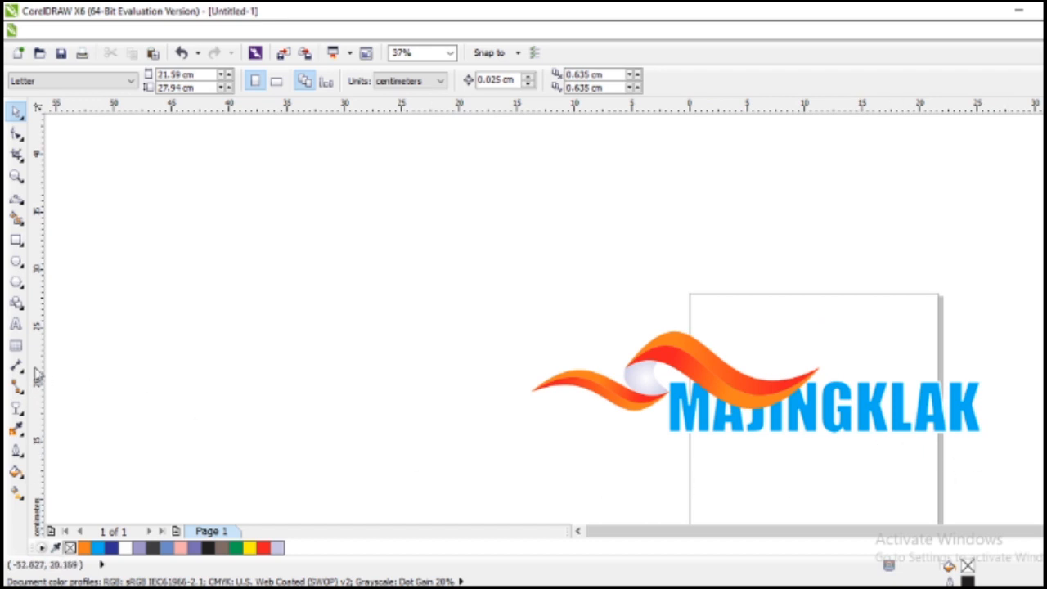
left_click(16, 240)
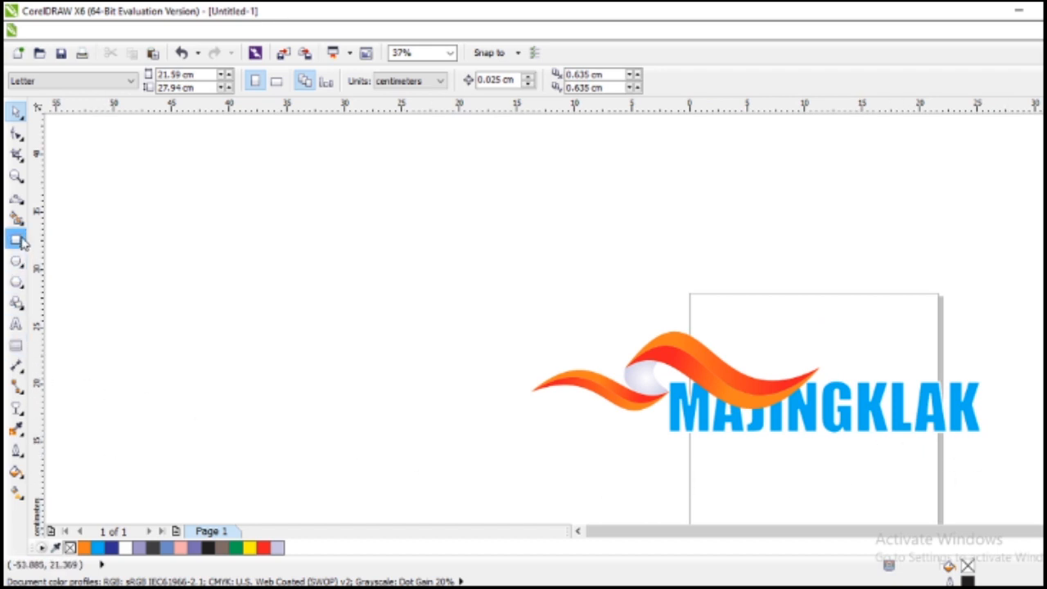
left_click_drag(516, 306, 1024, 489)
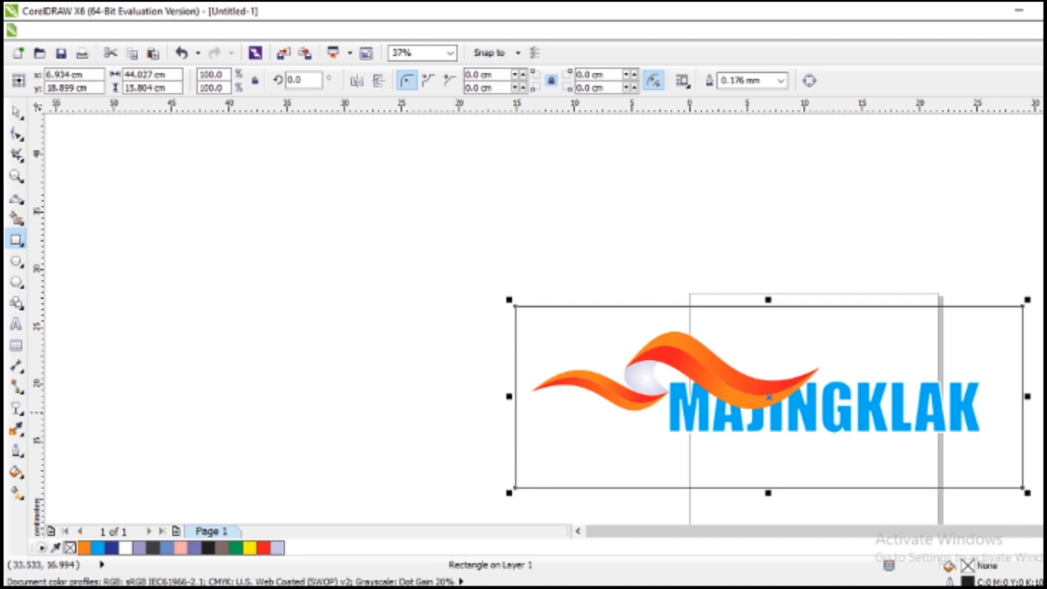
left_click(125, 548)
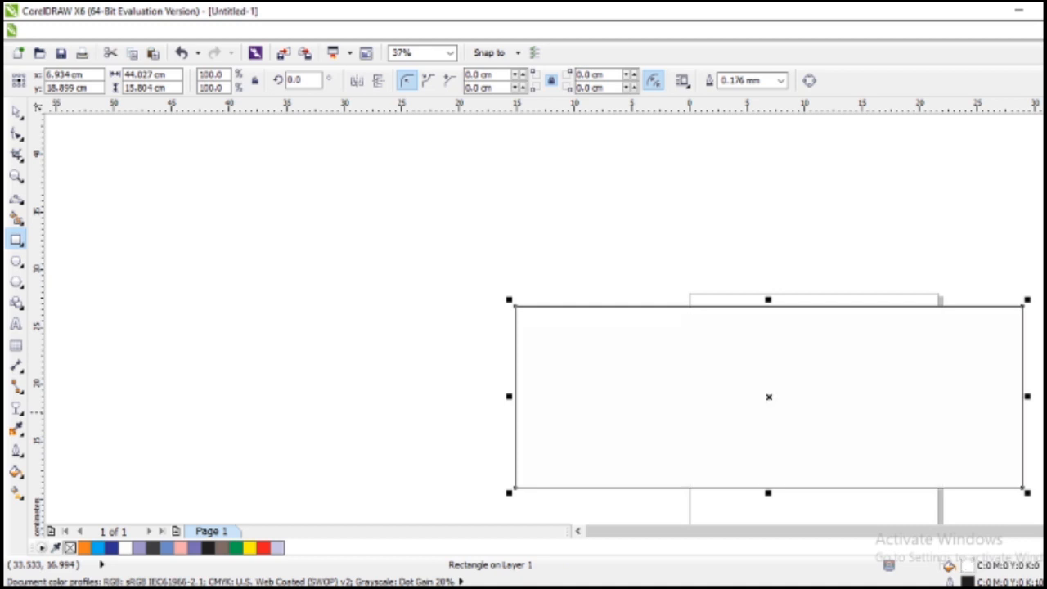
key("shift+Page_Down")
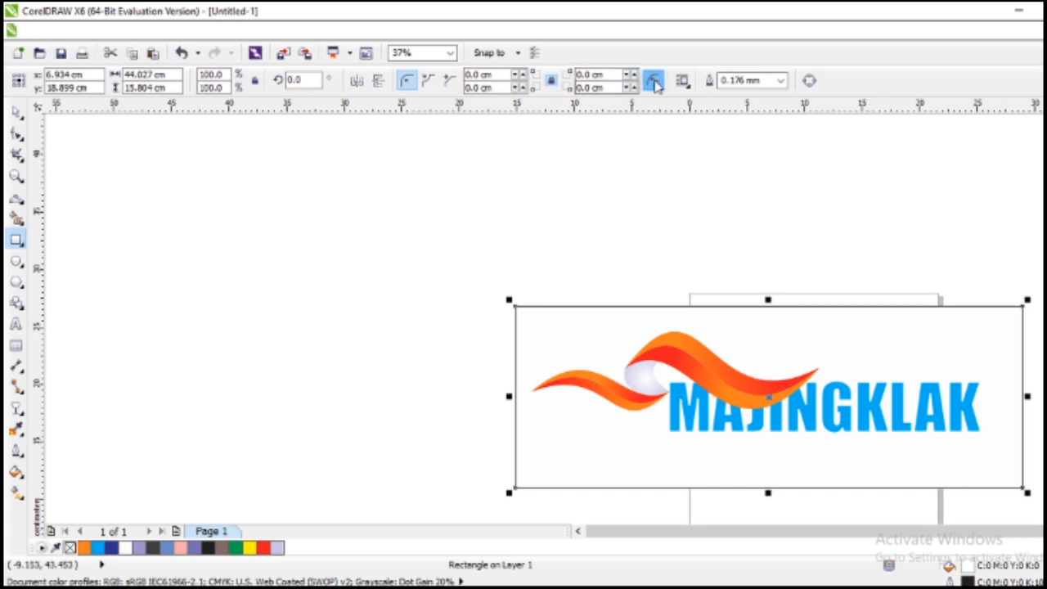
- Remove the outline from the white background rectangle by setting its outline width to None
left_click(781, 80)
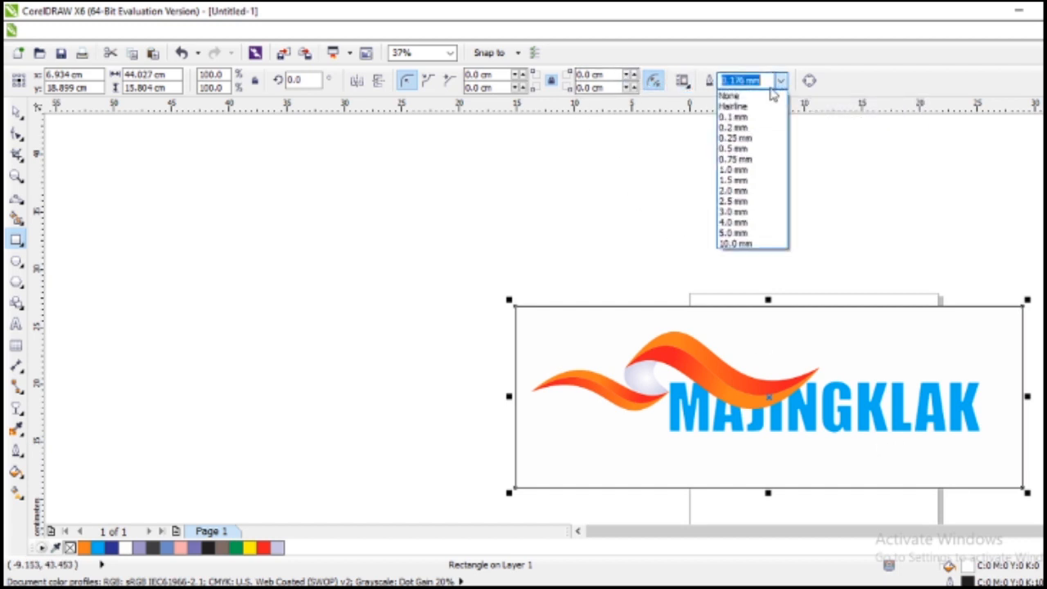
left_click(736, 93)
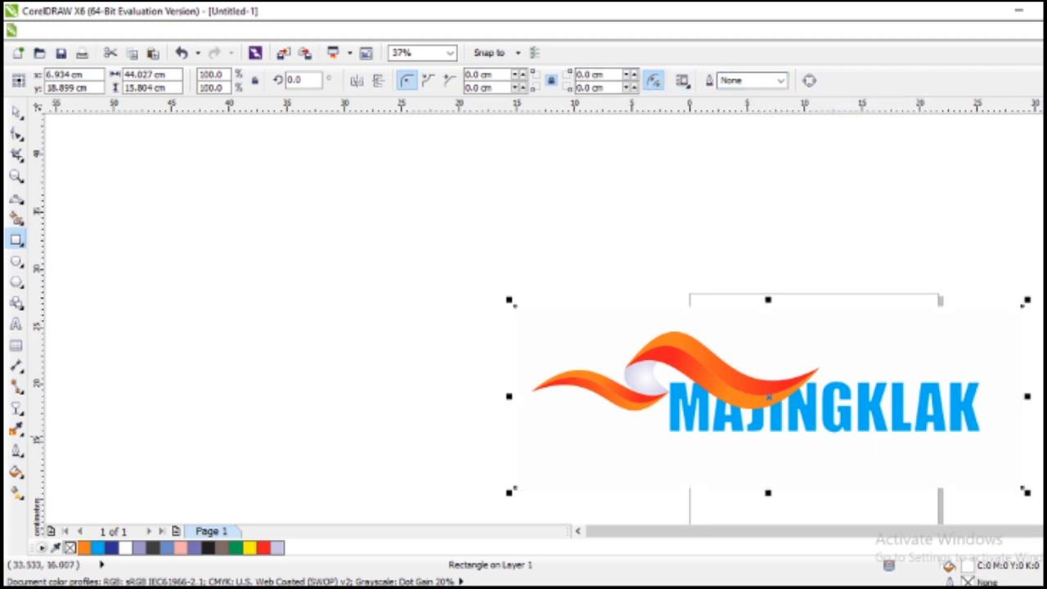
- Duplicate the whole logo with its background rectangle directly below the original by vertical mirroring, and flip the copy upright
scroll(736, 327, "down", 3)
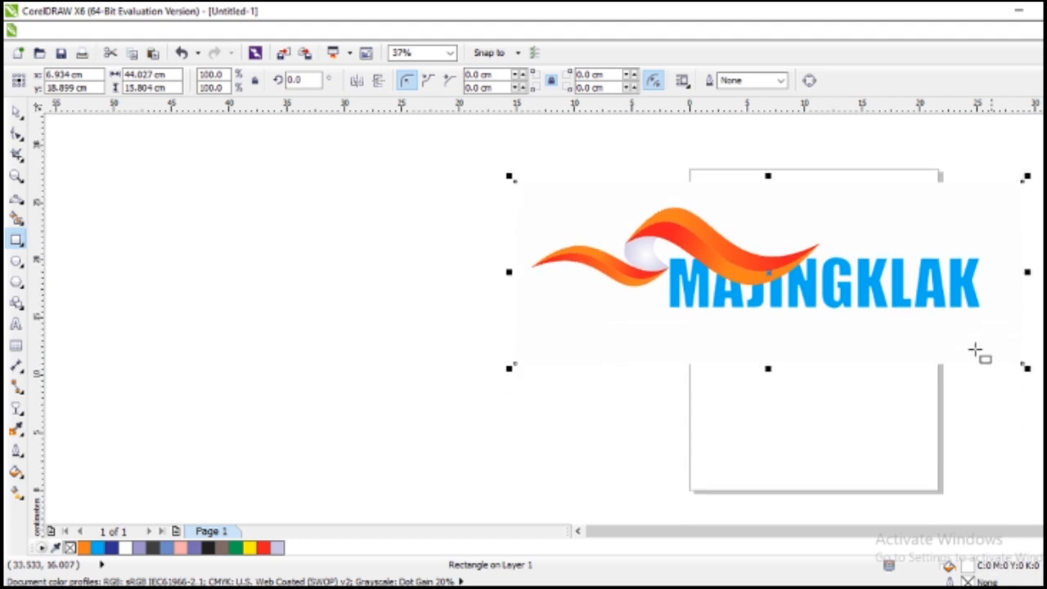
key("space")
left_click_drag(450, 128, 1044, 471)
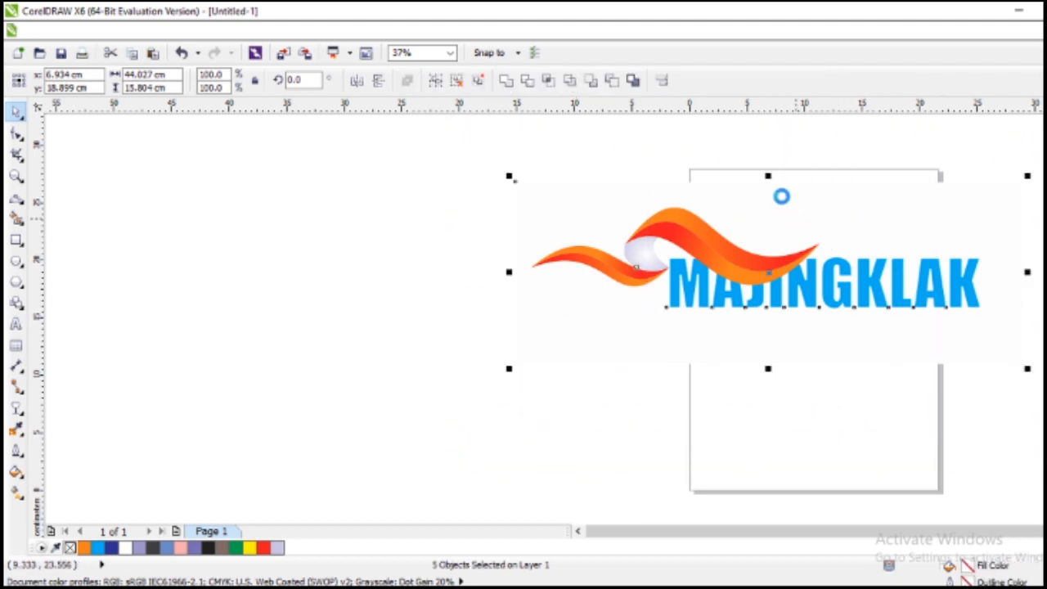
left_click_drag(769, 175, 834, 428)
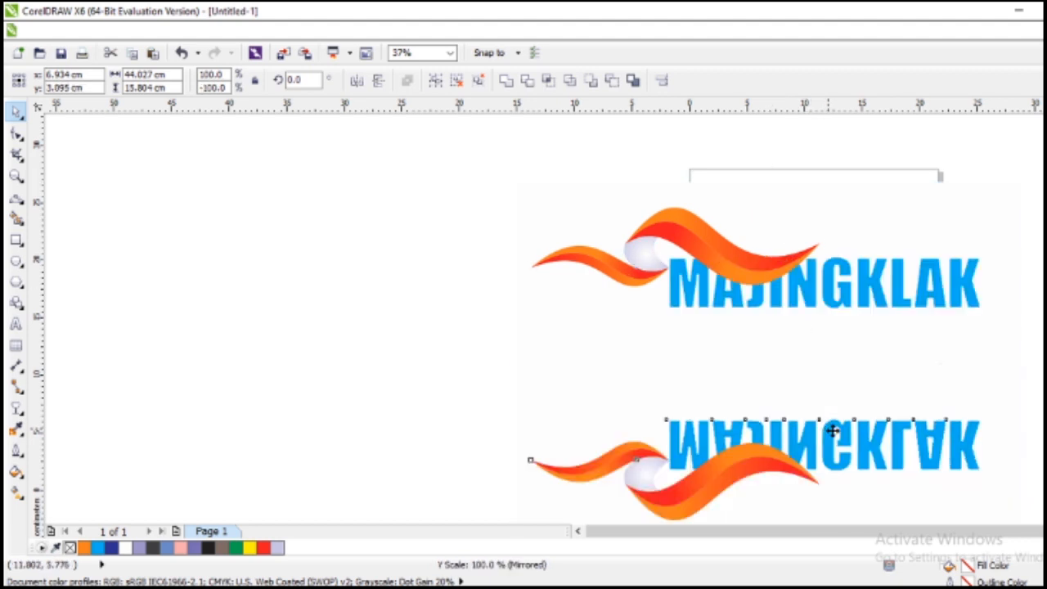
left_click(379, 85)
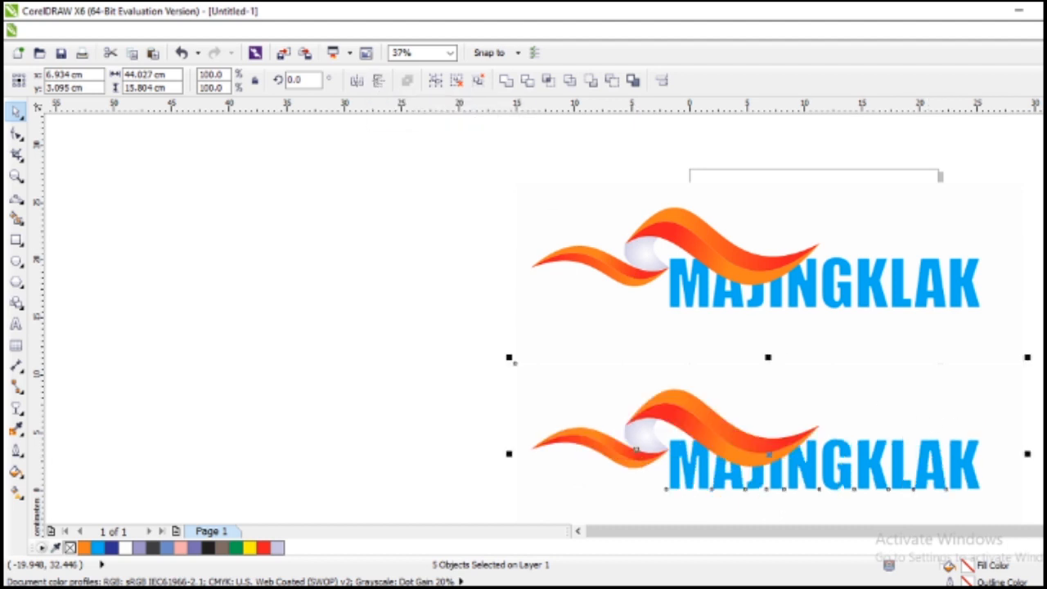
- Fill the lower copy's background rectangle with dark gray and deselect it
scroll(544, 319, "down", 4)
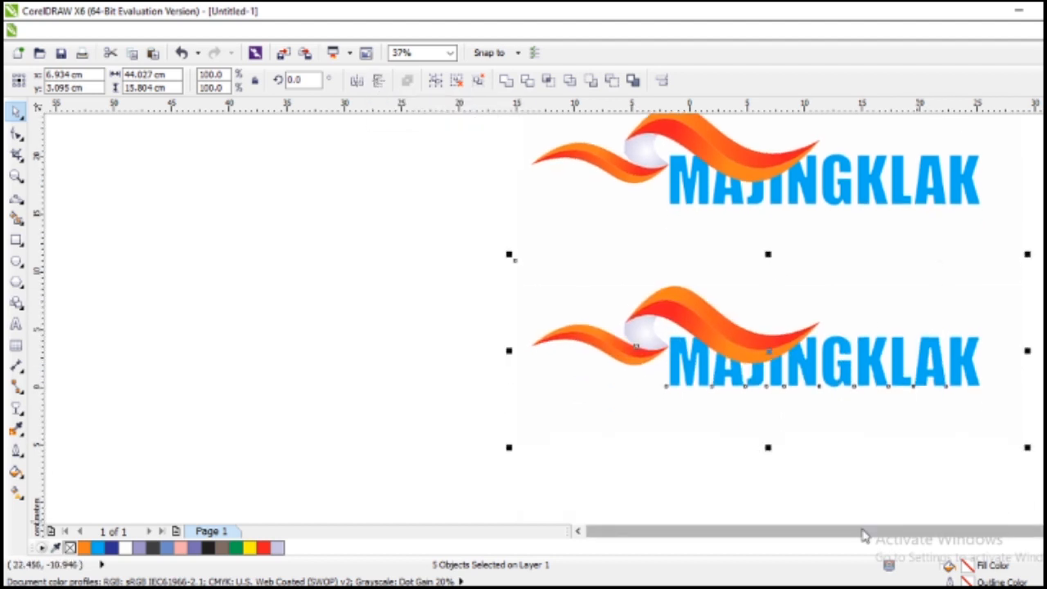
left_click(842, 469)
left_click(970, 397)
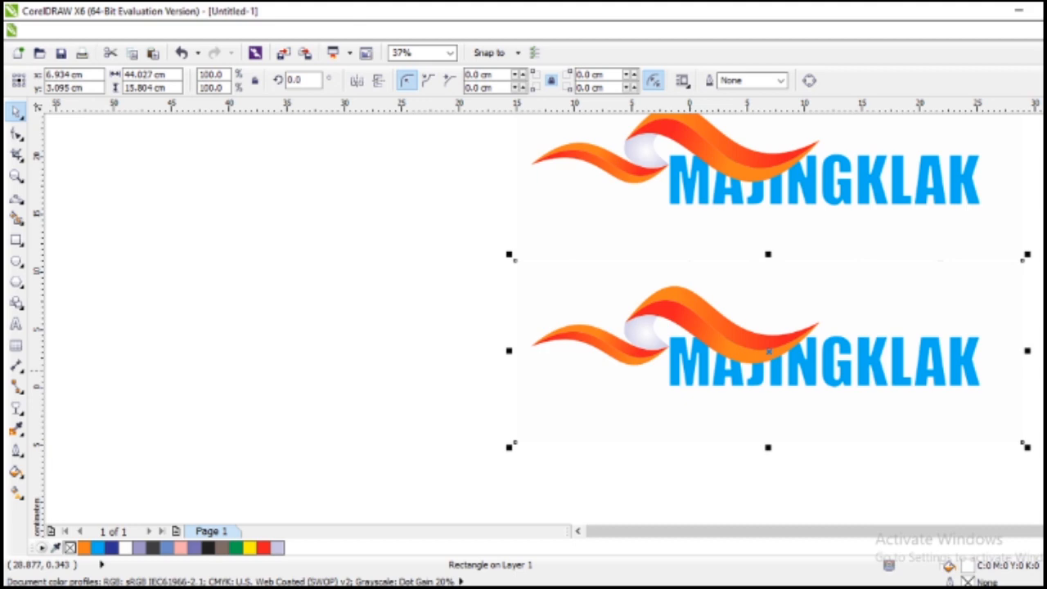
left_click(1046, 170)
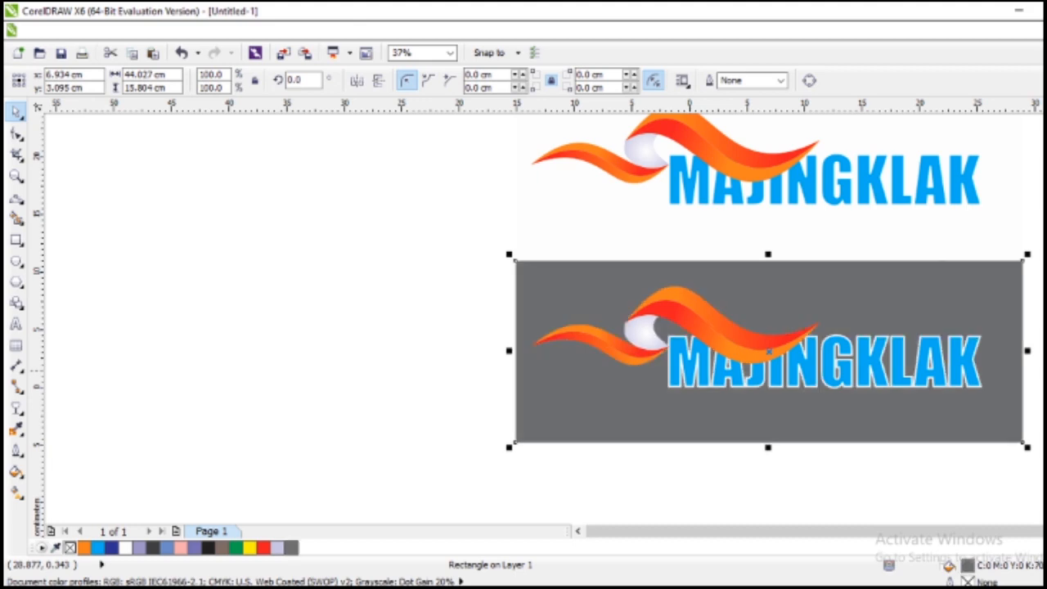
left_click(1046, 143)
left_click(313, 239)
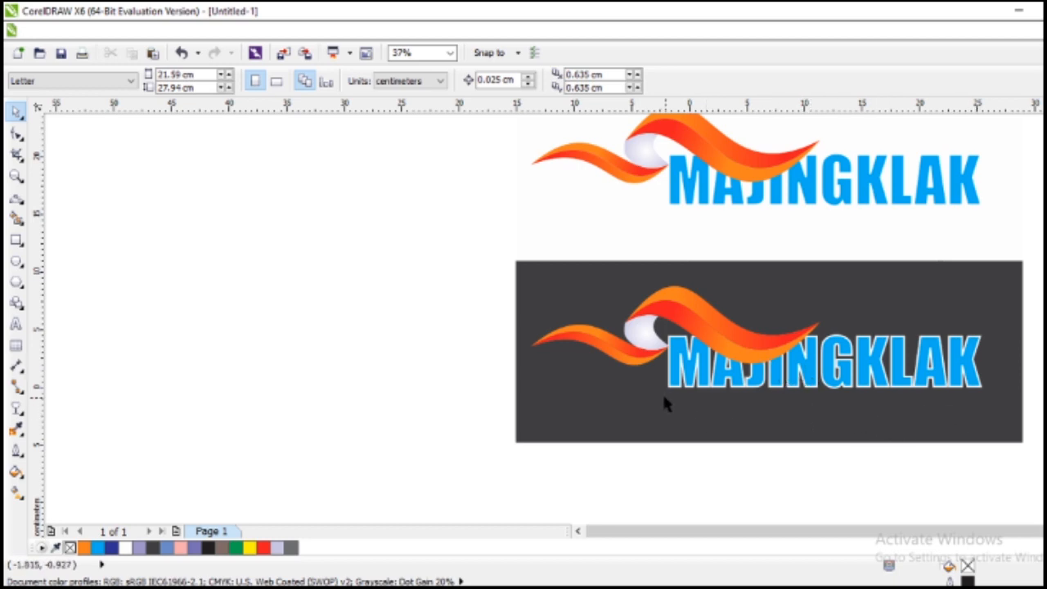
- Examine the white and dark gray logo versions together, framed in the middle of the view with nothing selected
scroll(663, 391, "up", 2)
scroll(661, 374, "down", 2)
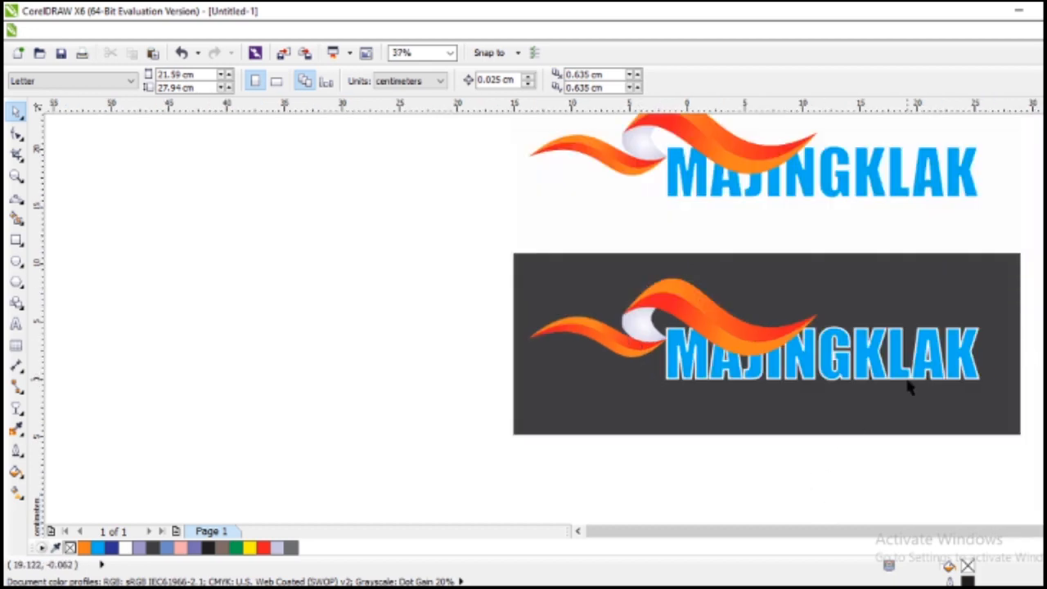
scroll(927, 379, "down", 2)
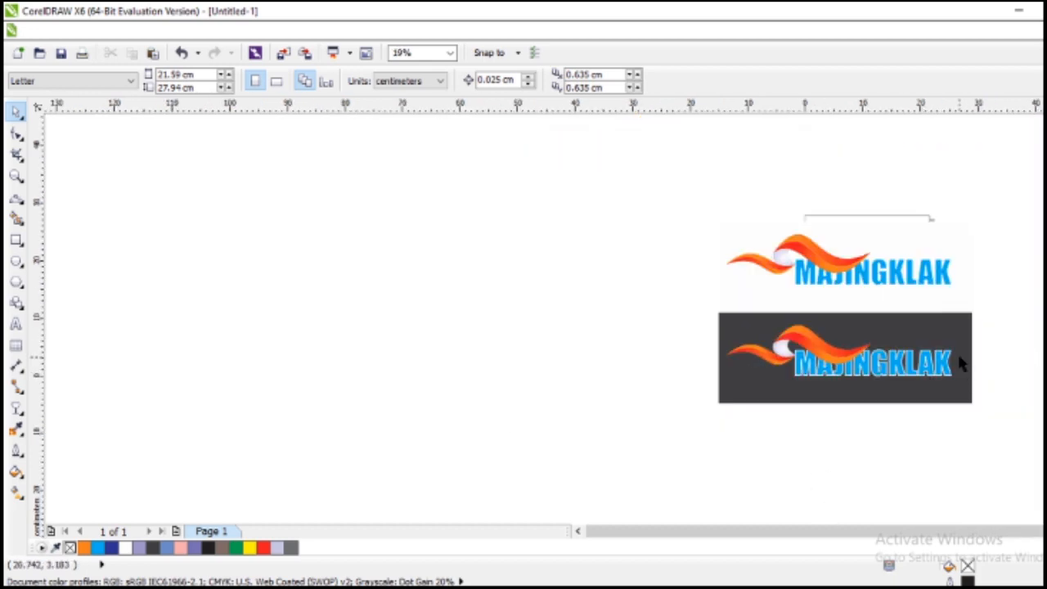
scroll(960, 363, "up", 2)
scroll(932, 300, "down", 2)
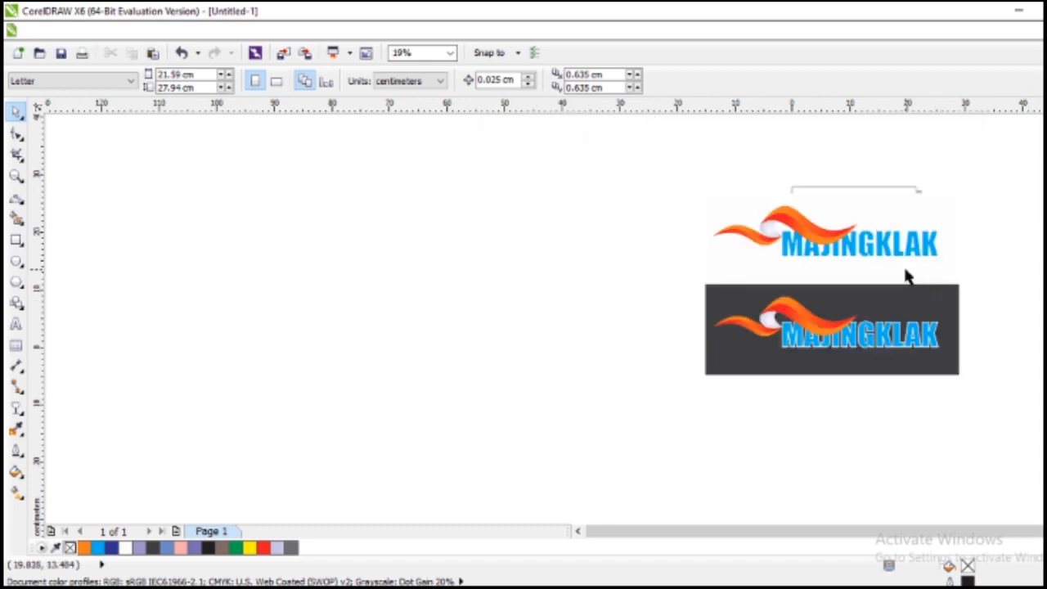
left_click_drag(641, 172, 1036, 485)
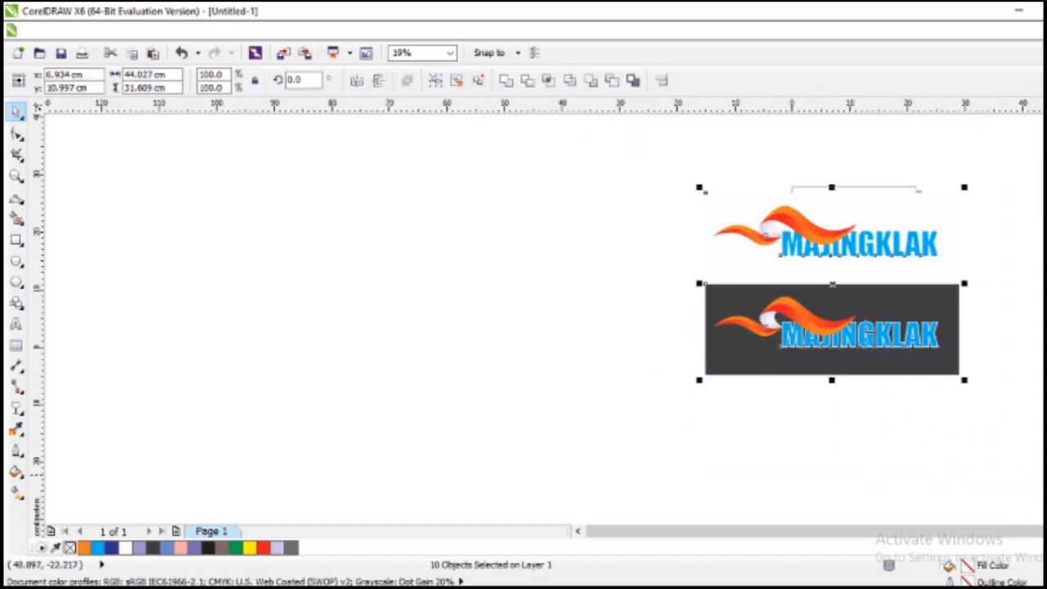
left_click(1045, 532)
left_click(1045, 532)
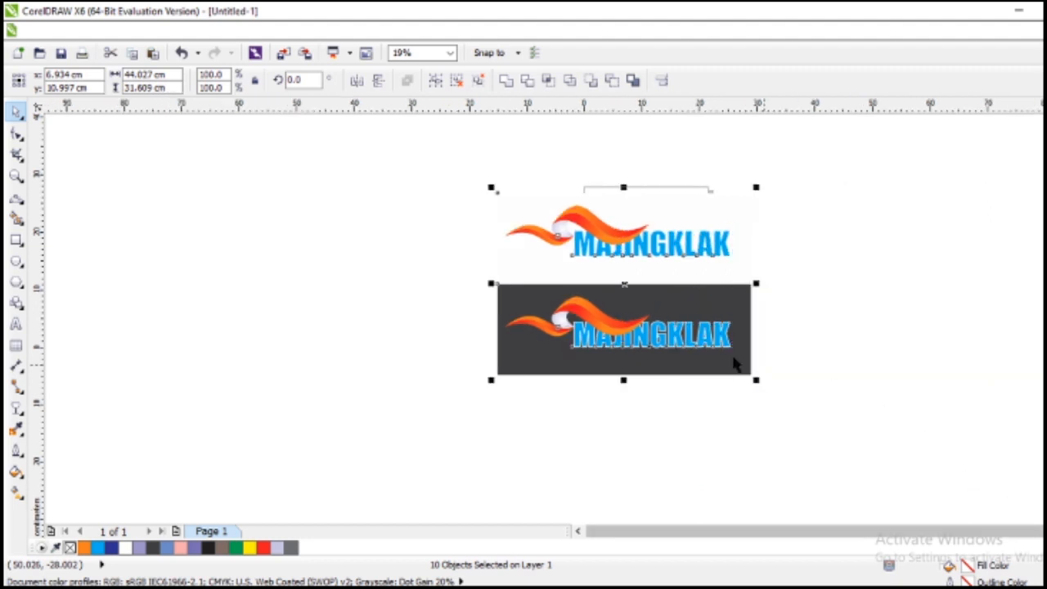
left_click(16, 174)
left_click_drag(433, 170, 828, 436)
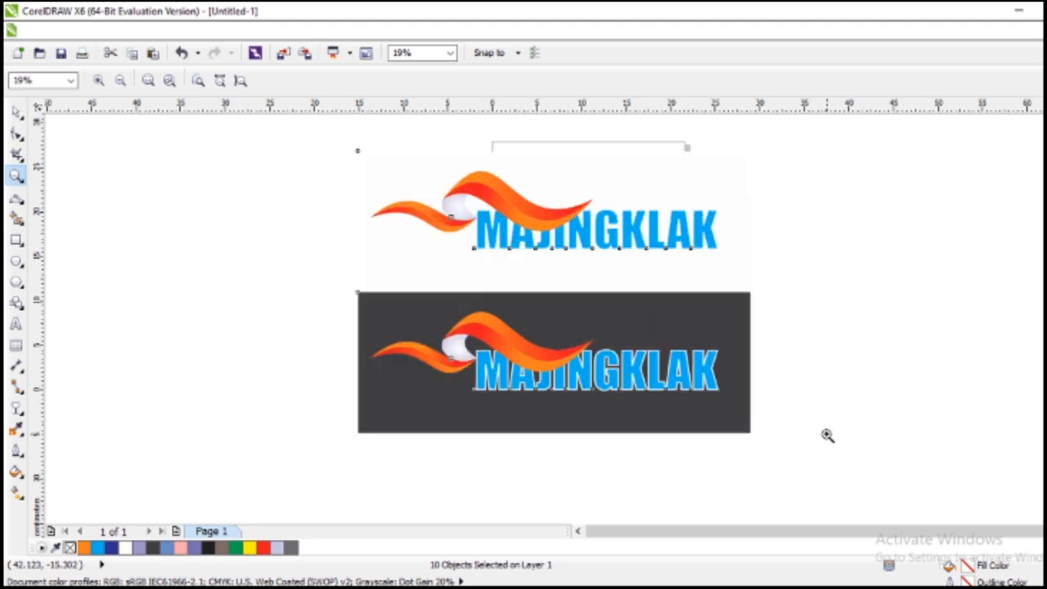
left_click(17, 110)
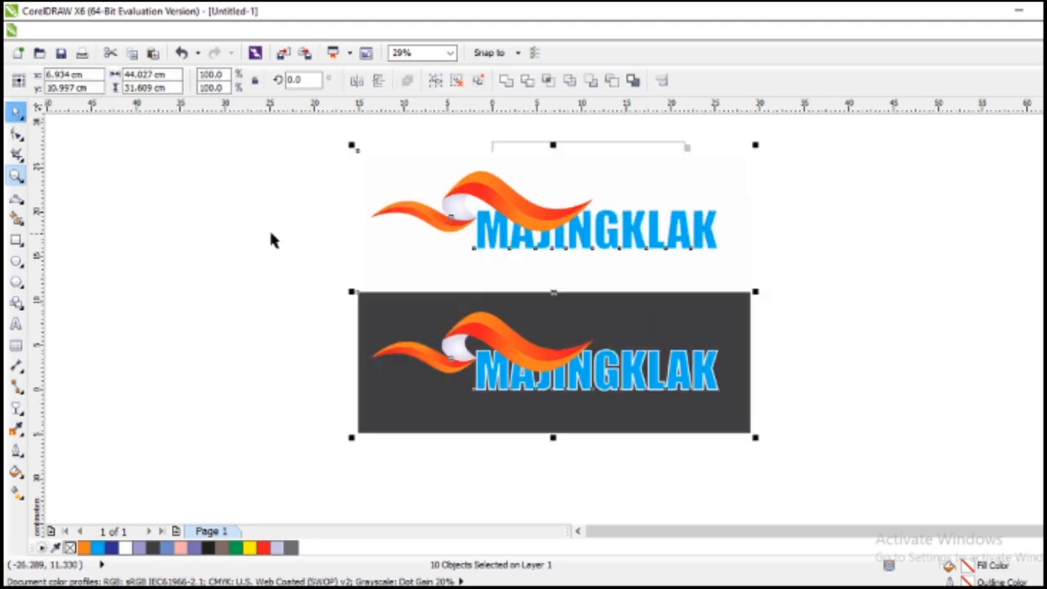
left_click(222, 233)
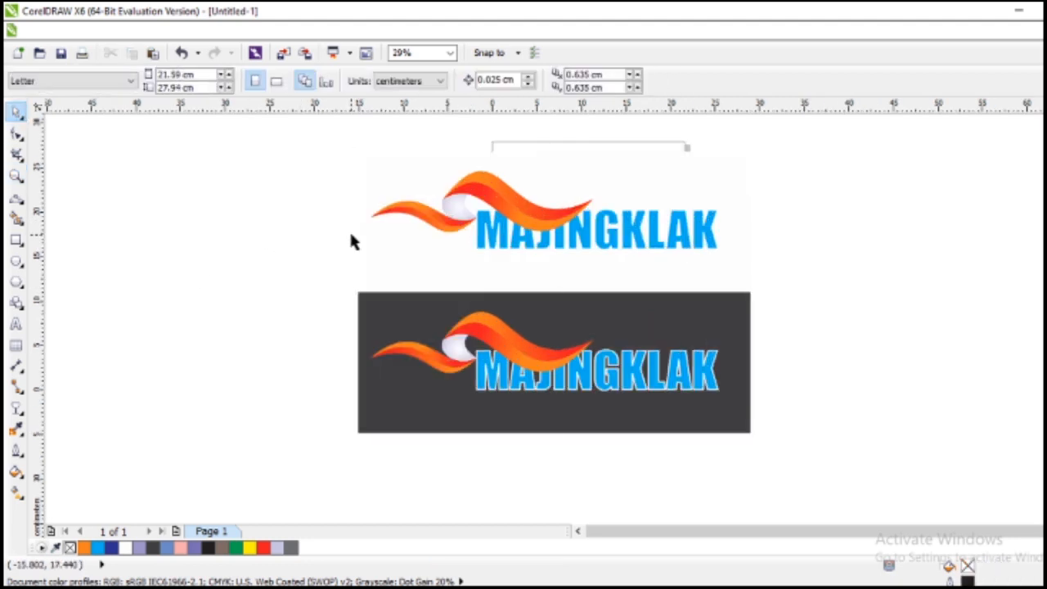